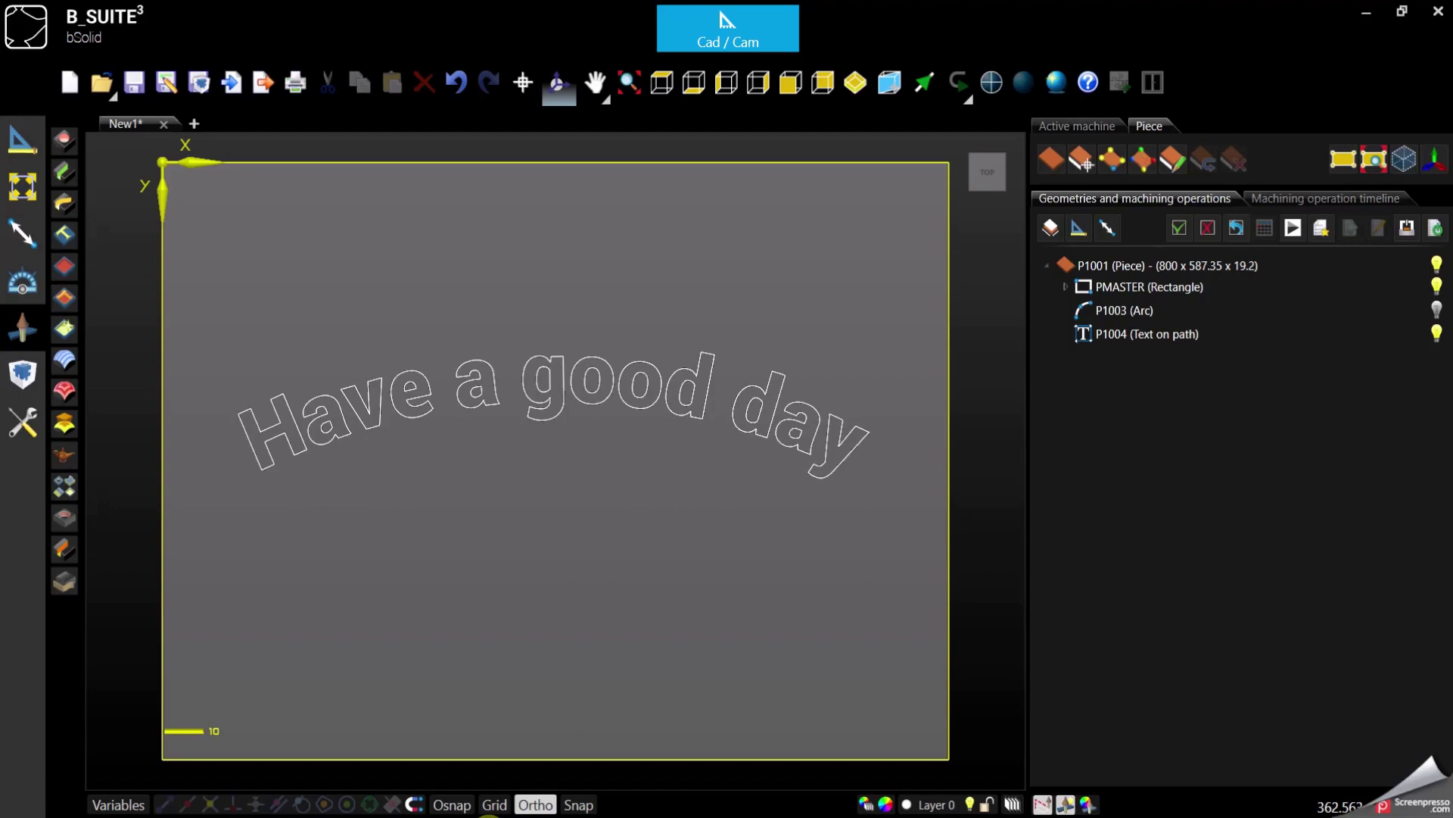
# Start a 3D engraving of the text on path with pocketing turned off and the V-BIT tool assigned
pyautogui.click(66, 235)
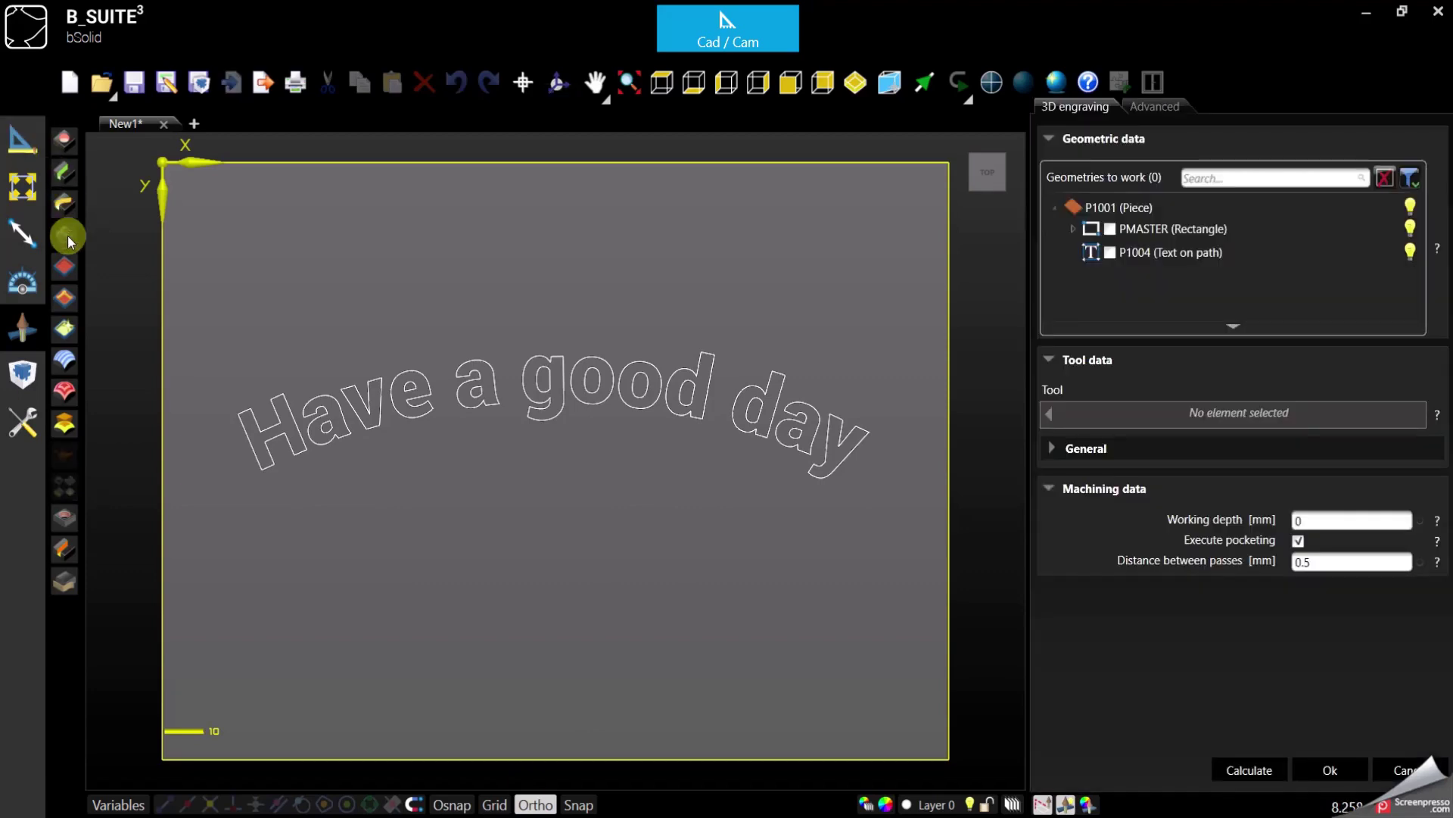
pyautogui.click(1298, 541)
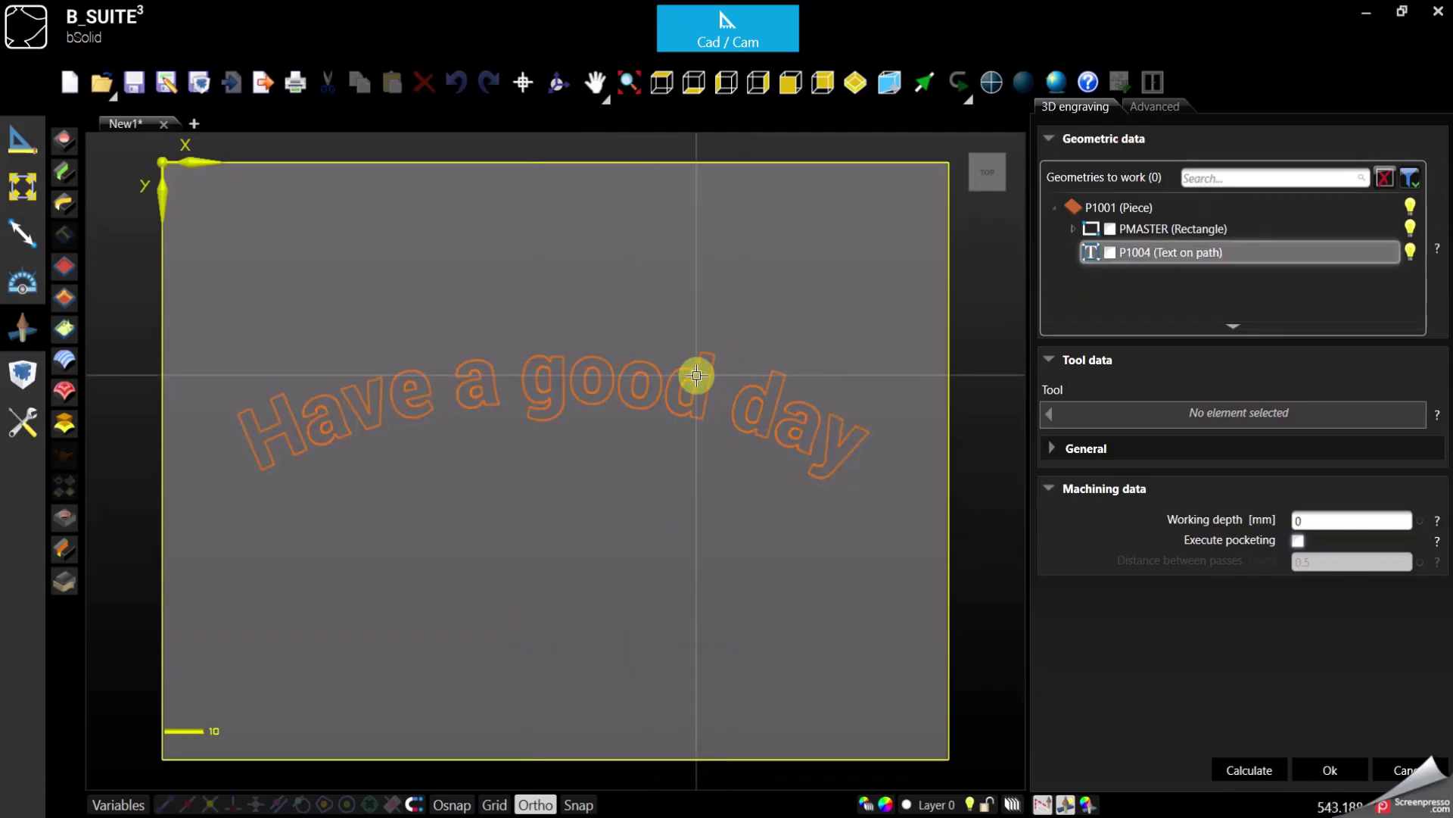
pyautogui.click(1111, 252)
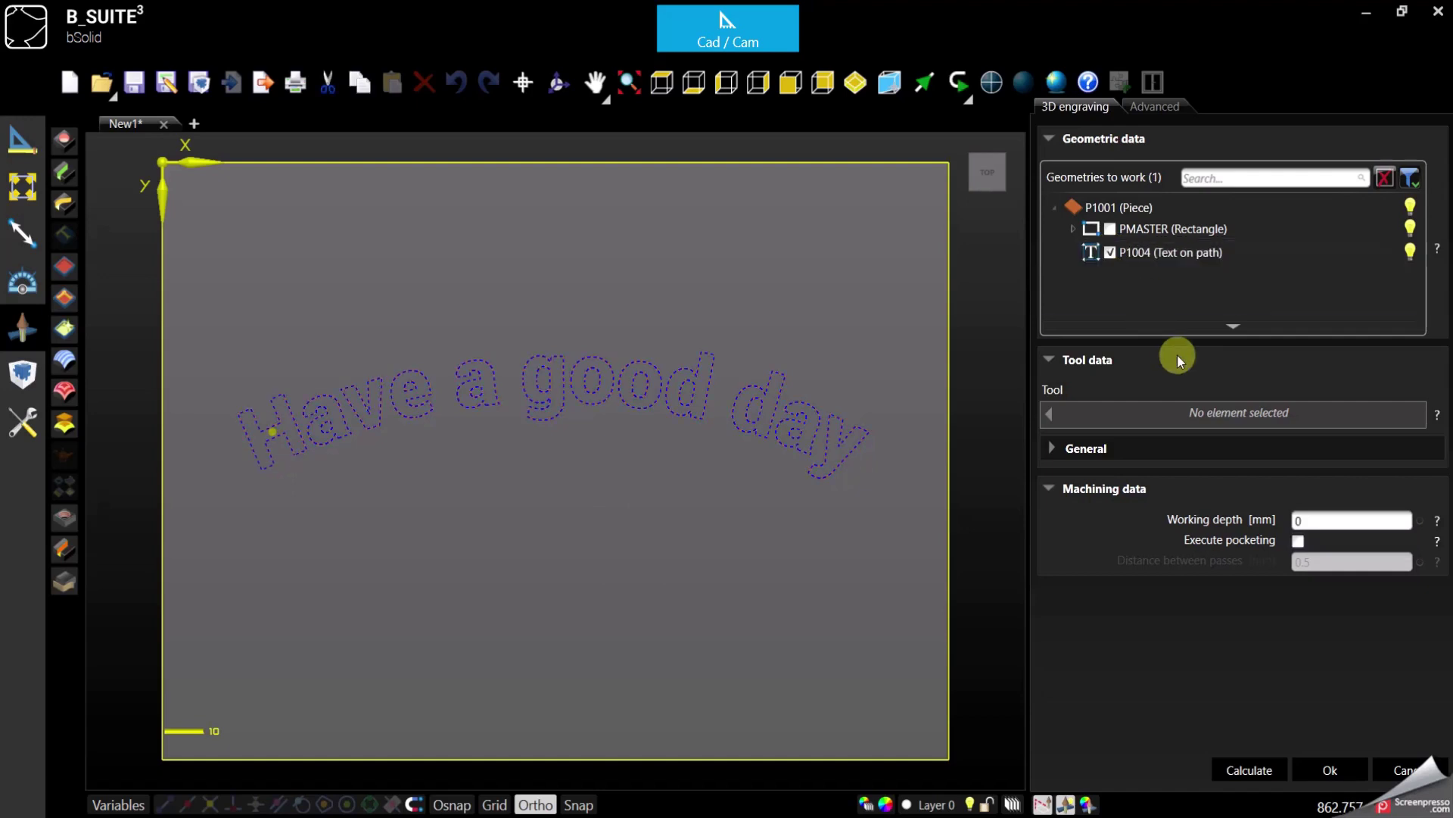
pyautogui.click(1232, 411)
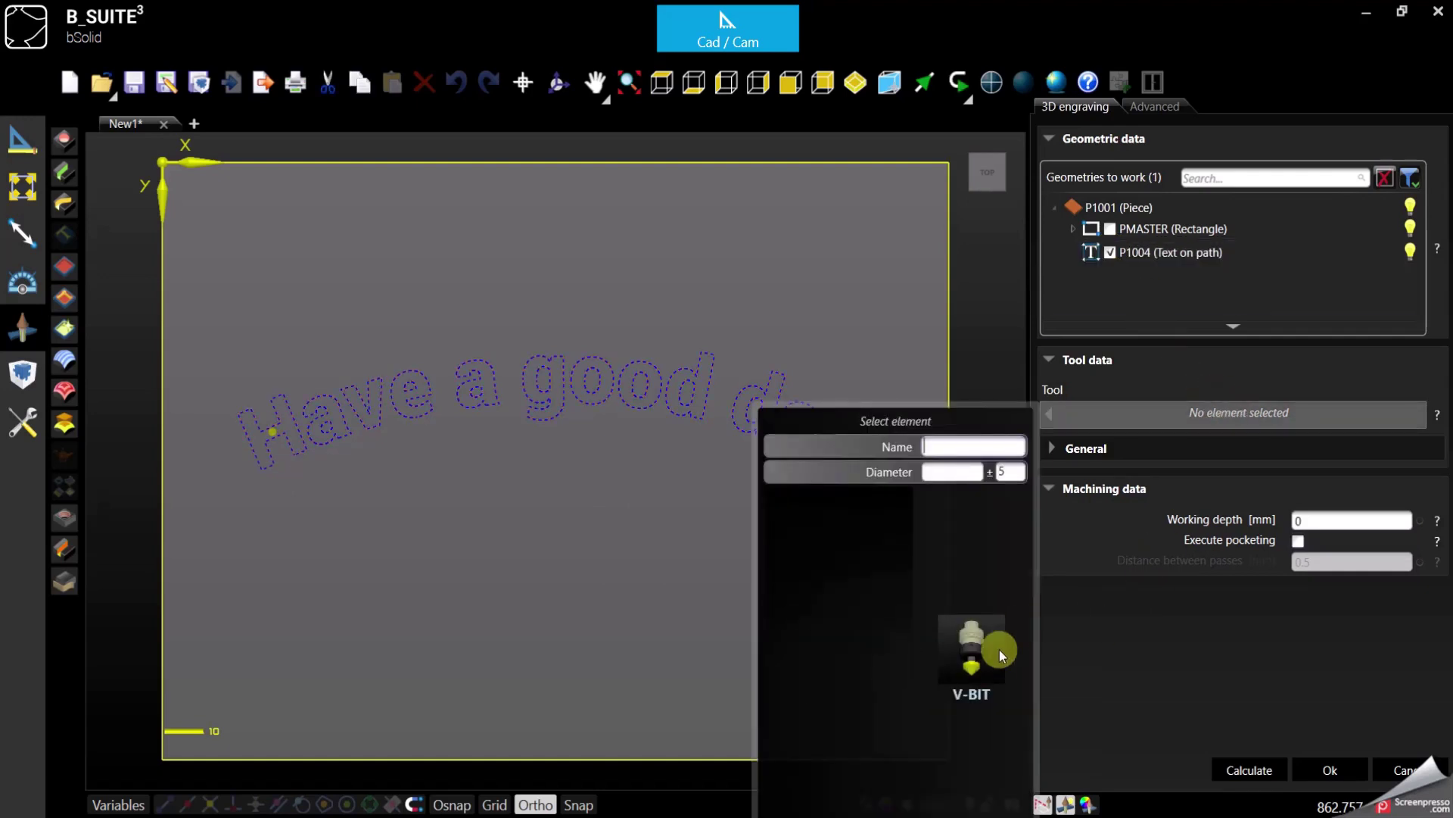
pyautogui.moveTo(992, 652)
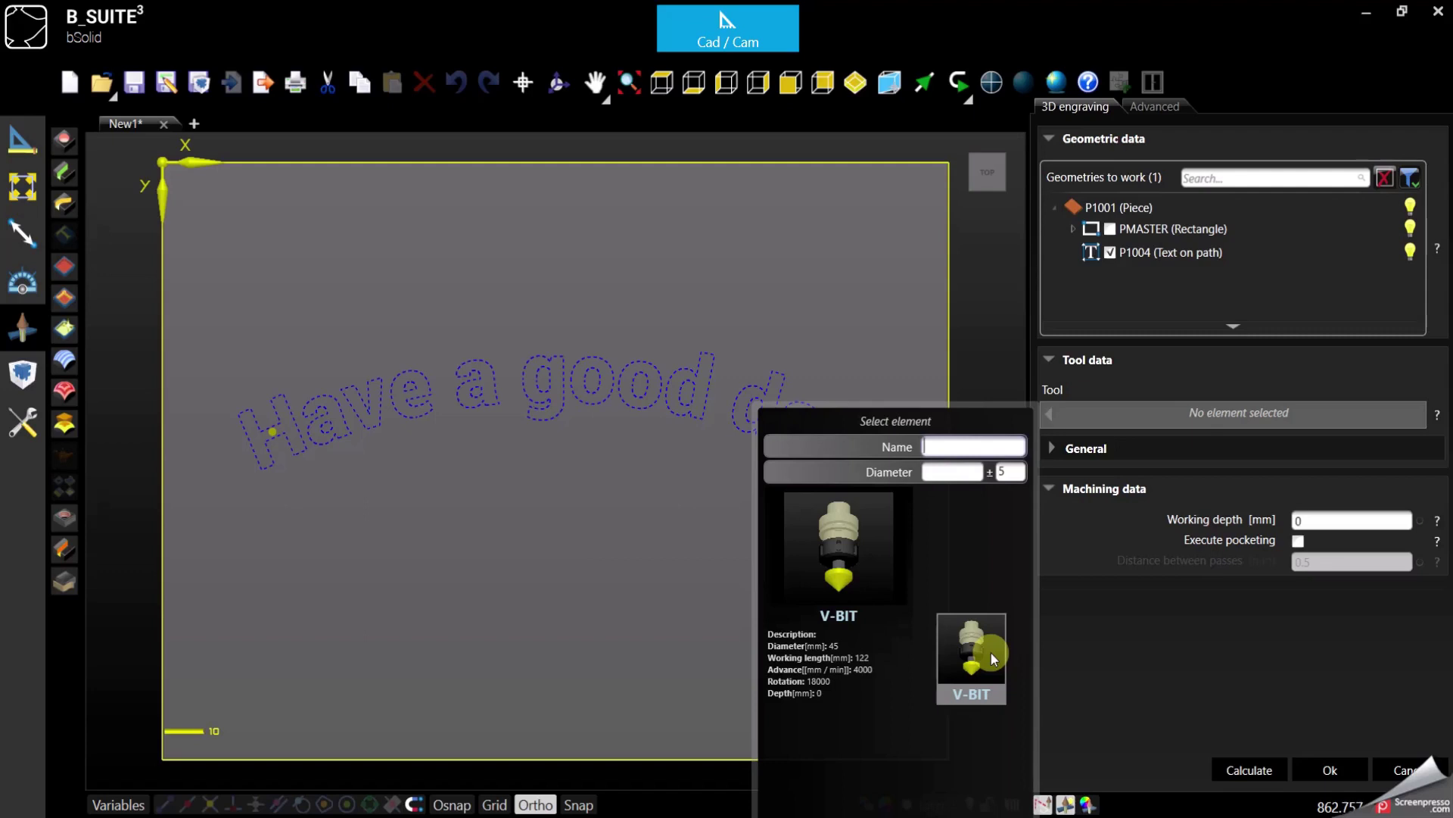
pyautogui.click(992, 652)
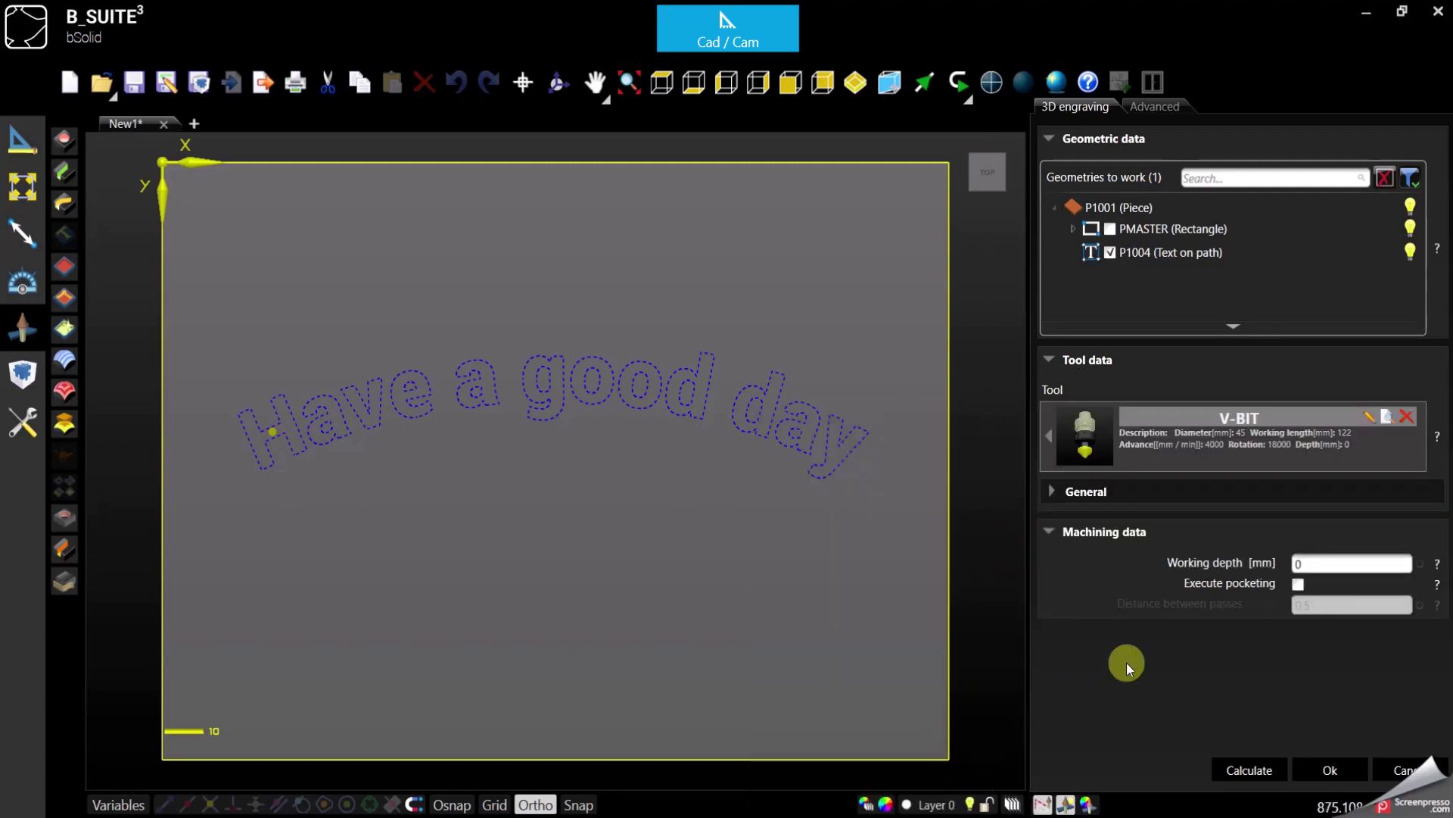
# Set the engraving's working depth to 19 mm, calculate the toolpath and accept the operation
pyautogui.click(1317, 566)
pyautogui.doubleClick(1317, 560)
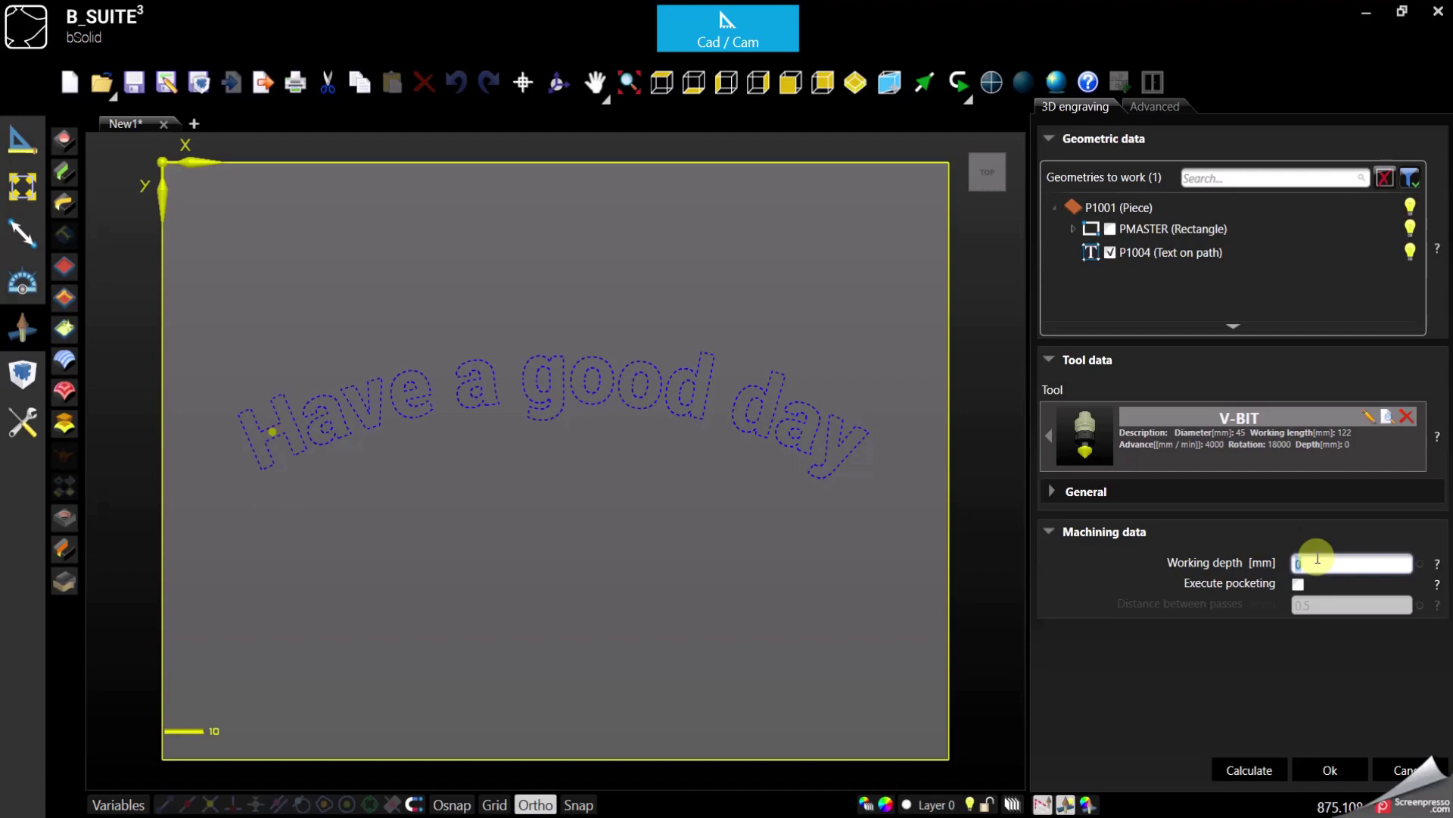
pyautogui.write('19')
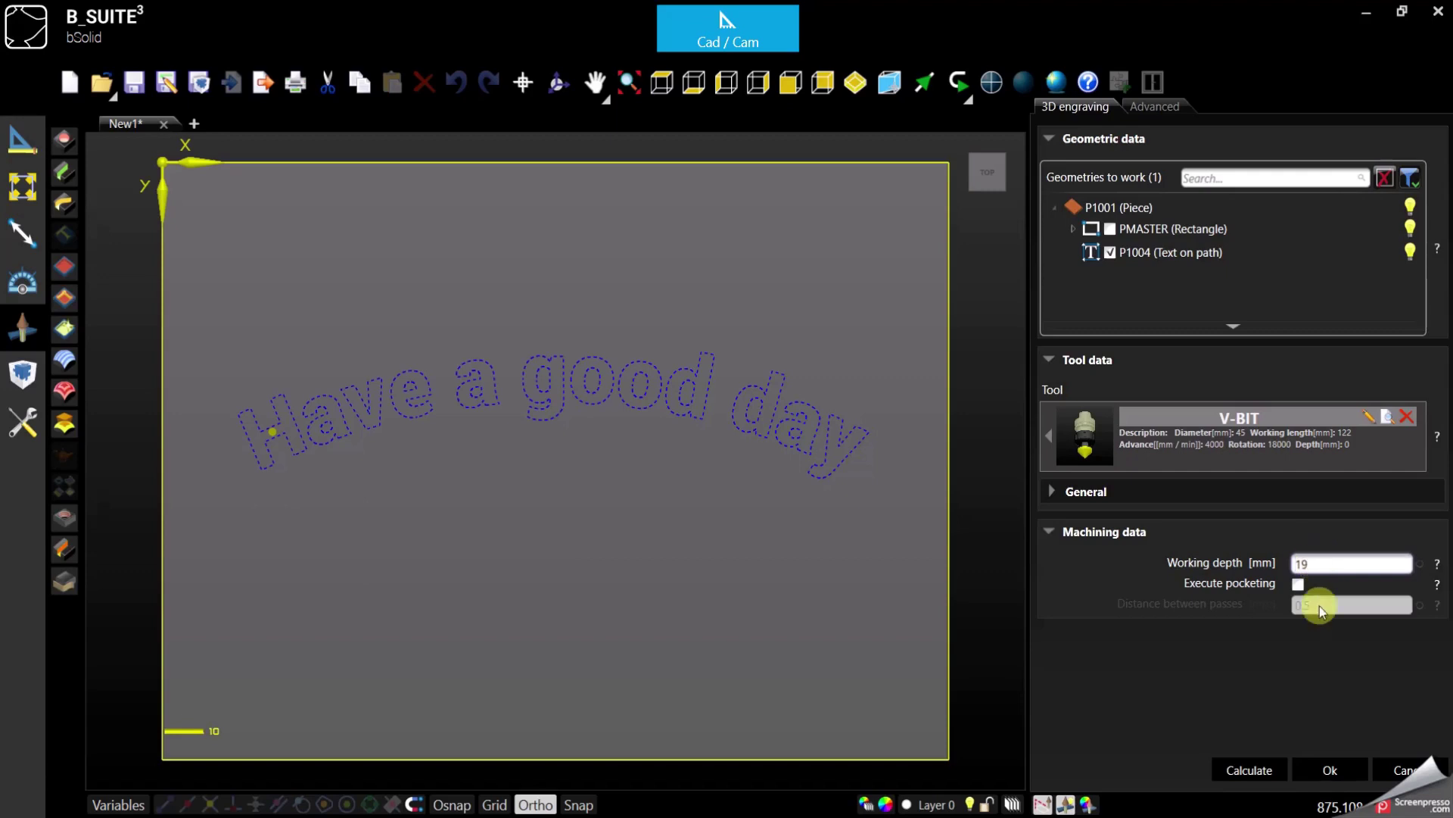
pyautogui.click(1255, 771)
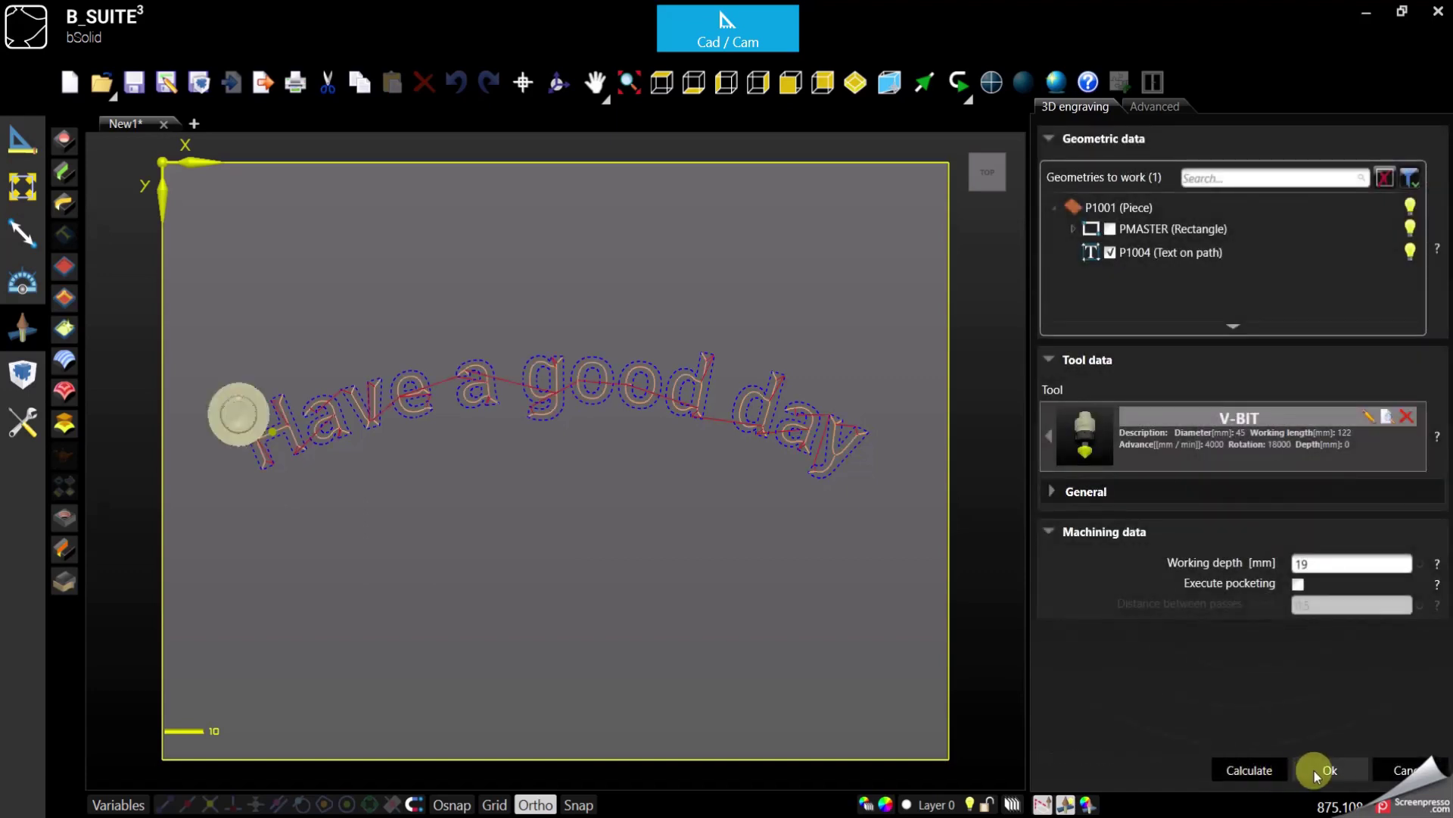
pyautogui.click(1314, 770)
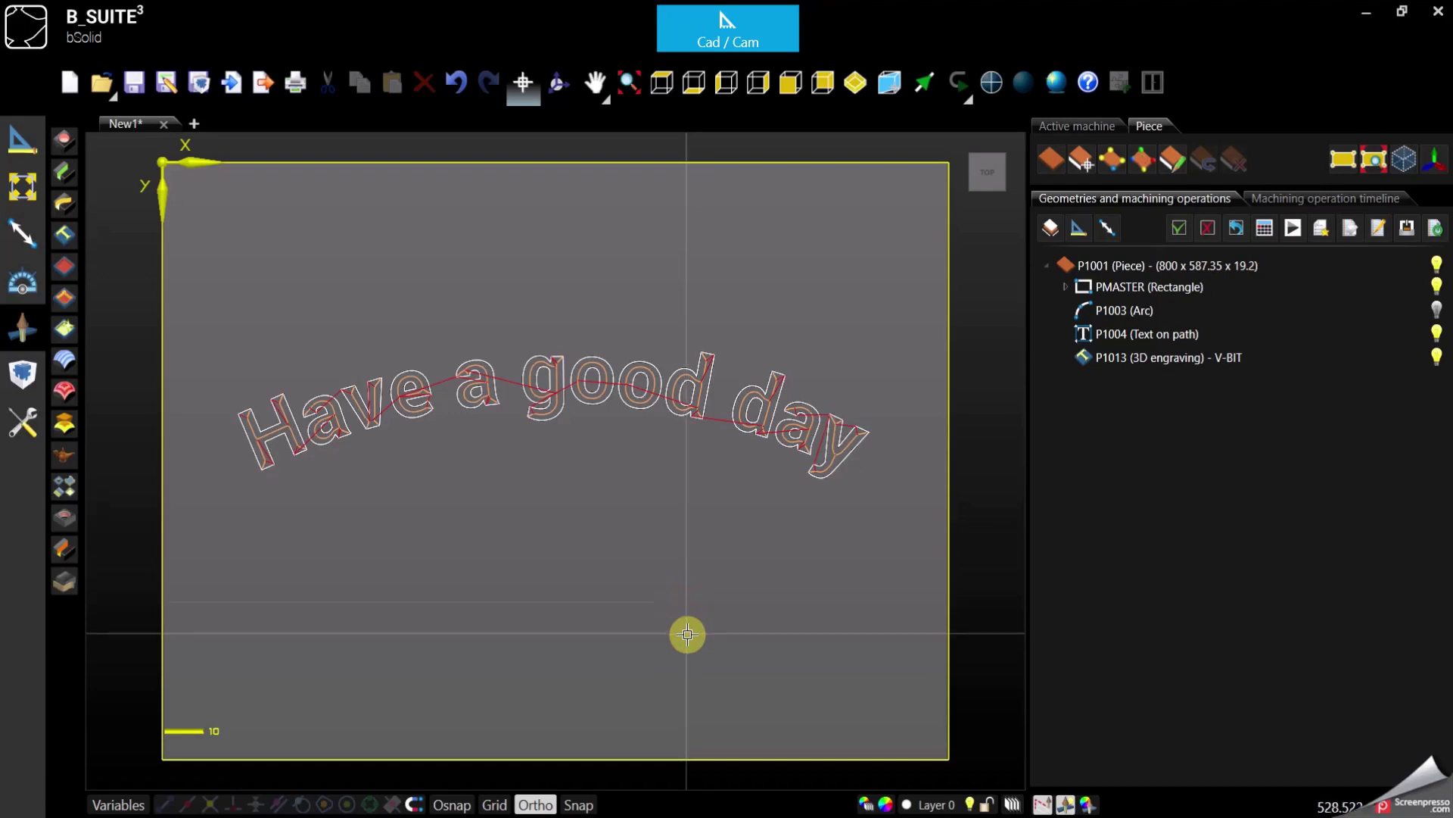
# Examine from the front how deep the engraving toolpath cuts relative to the piece's thickness at the first letters
pyautogui.click(790, 90)
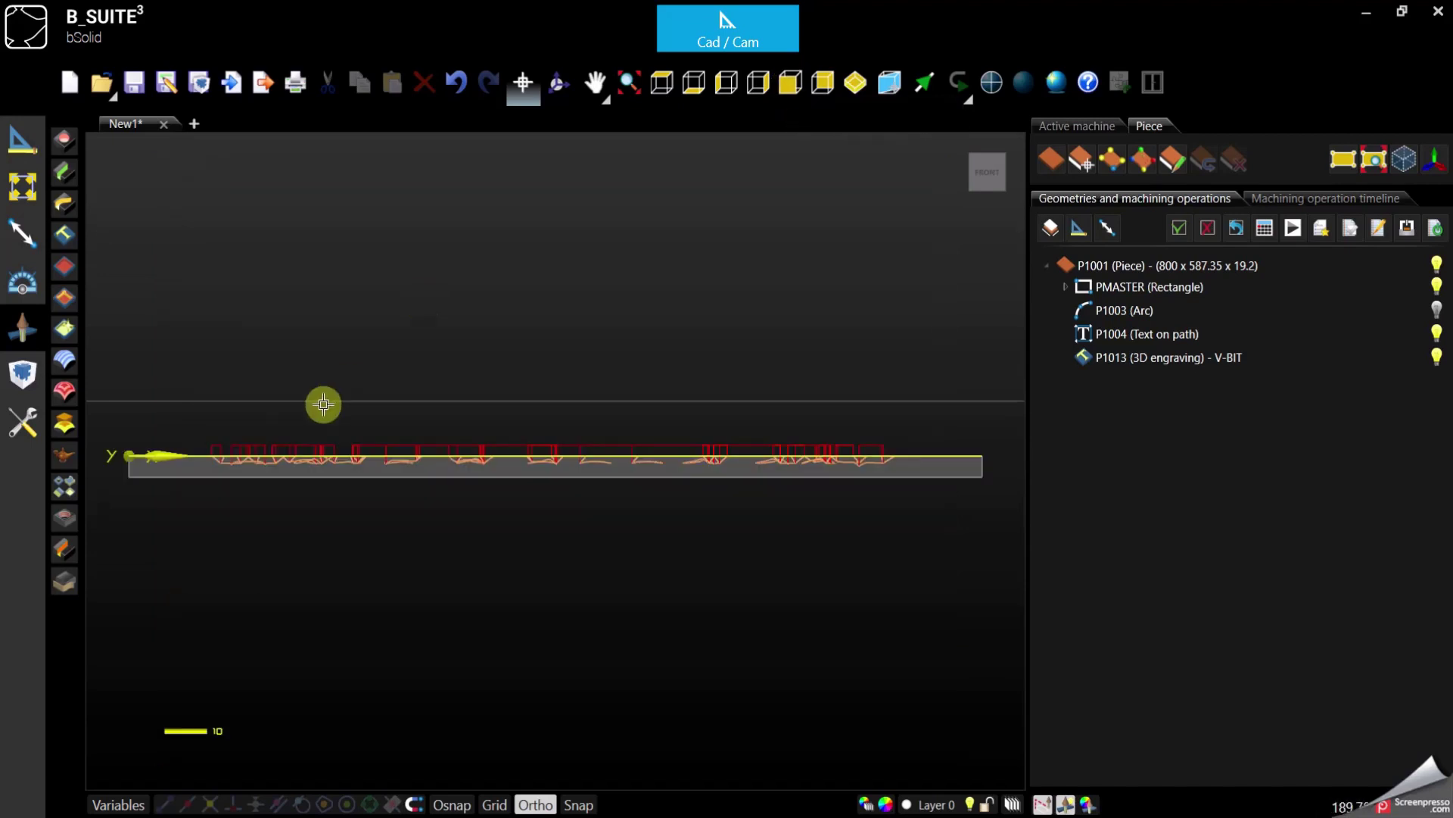
pyautogui.click(212, 454)
pyautogui.scroll(5, 211, 455)
pyautogui.scroll(2, 211, 458)
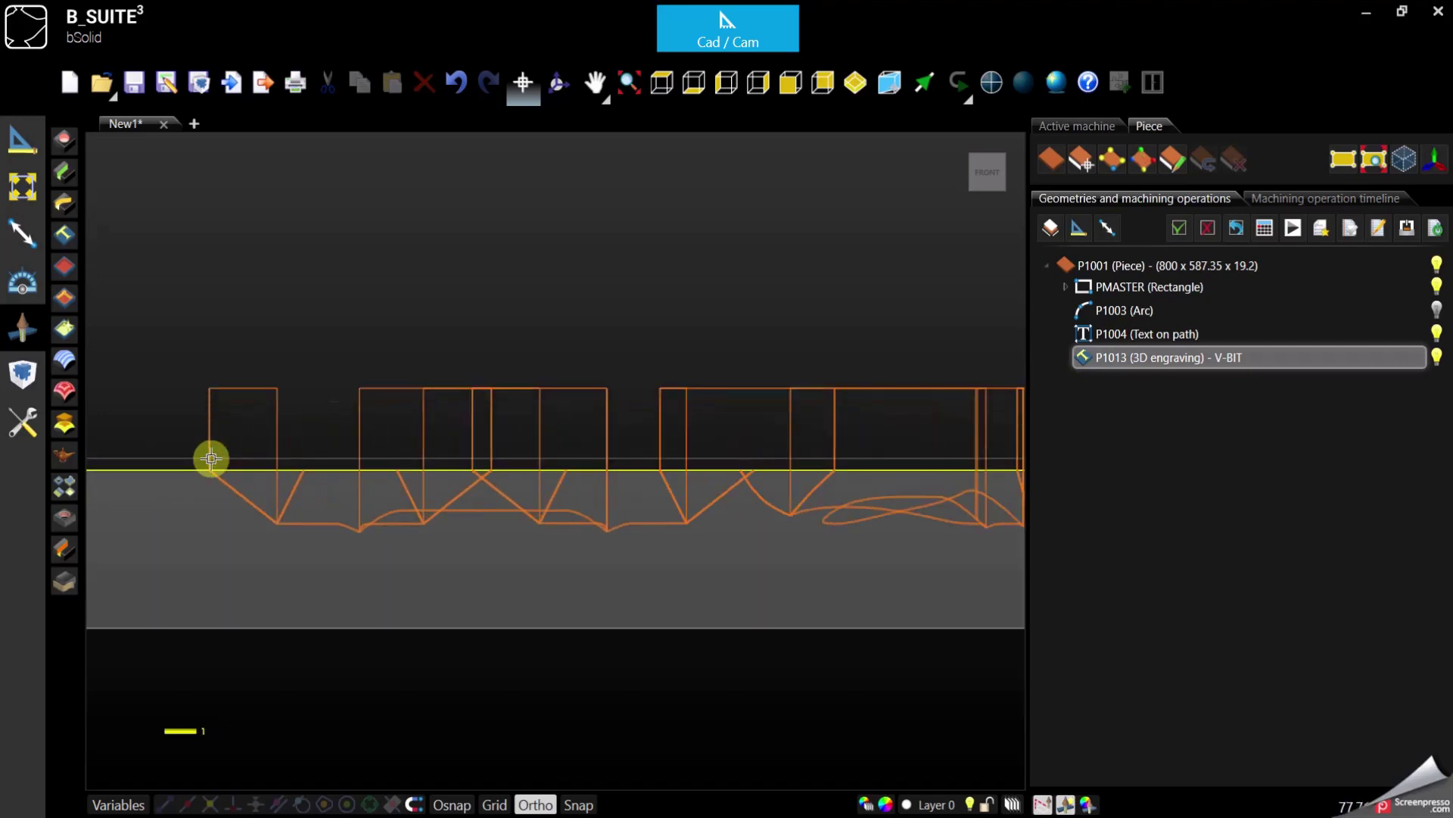
pyautogui.click(293, 552)
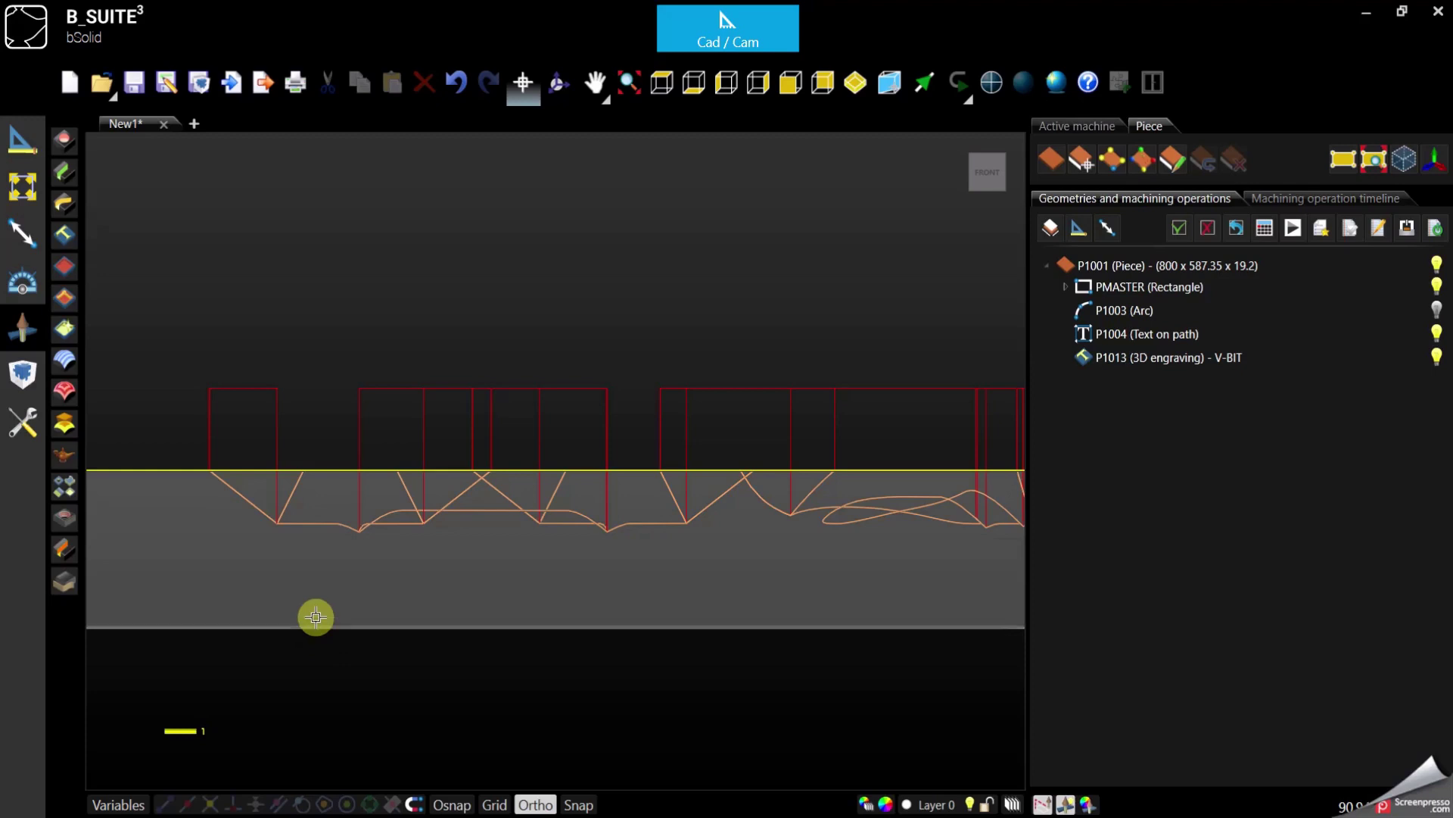
pyautogui.click(287, 528)
pyautogui.click(303, 527)
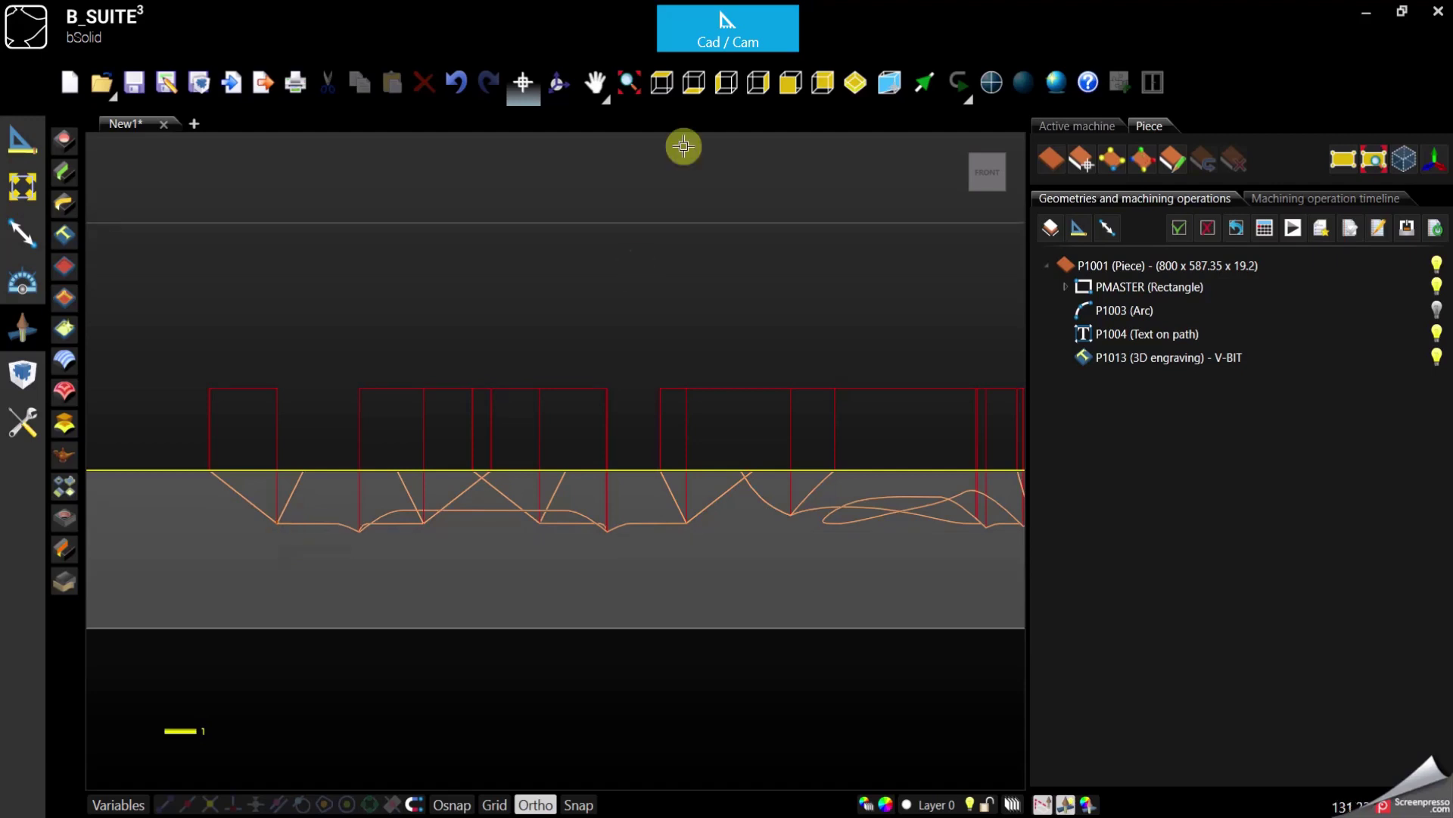
# Examine in 3D how the toolpath rises into the corners of the letter H, and compare it with the front view
pyautogui.click(557, 84)
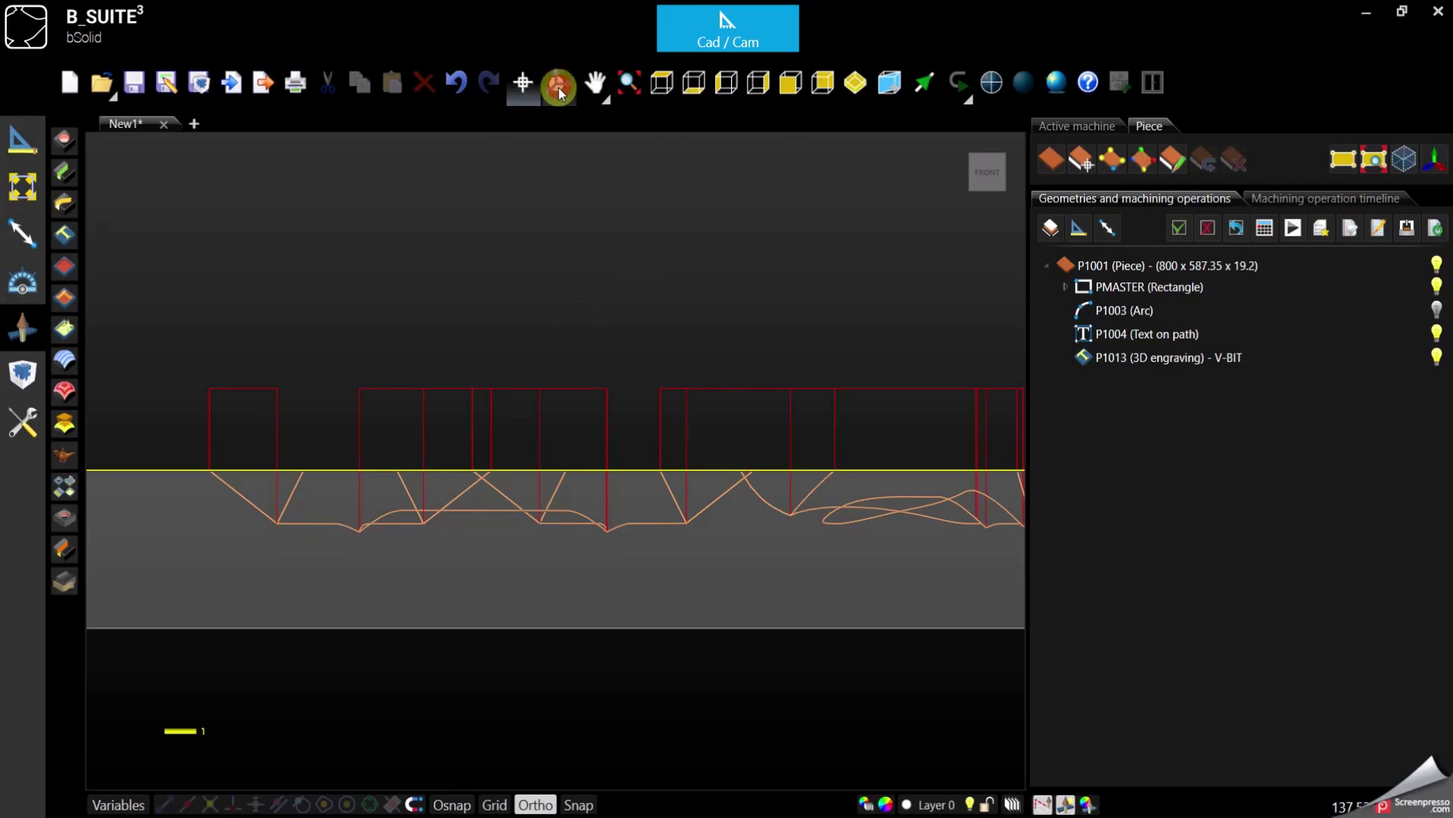
pyautogui.moveTo(530, 316); pyautogui.dragTo(311, 382)
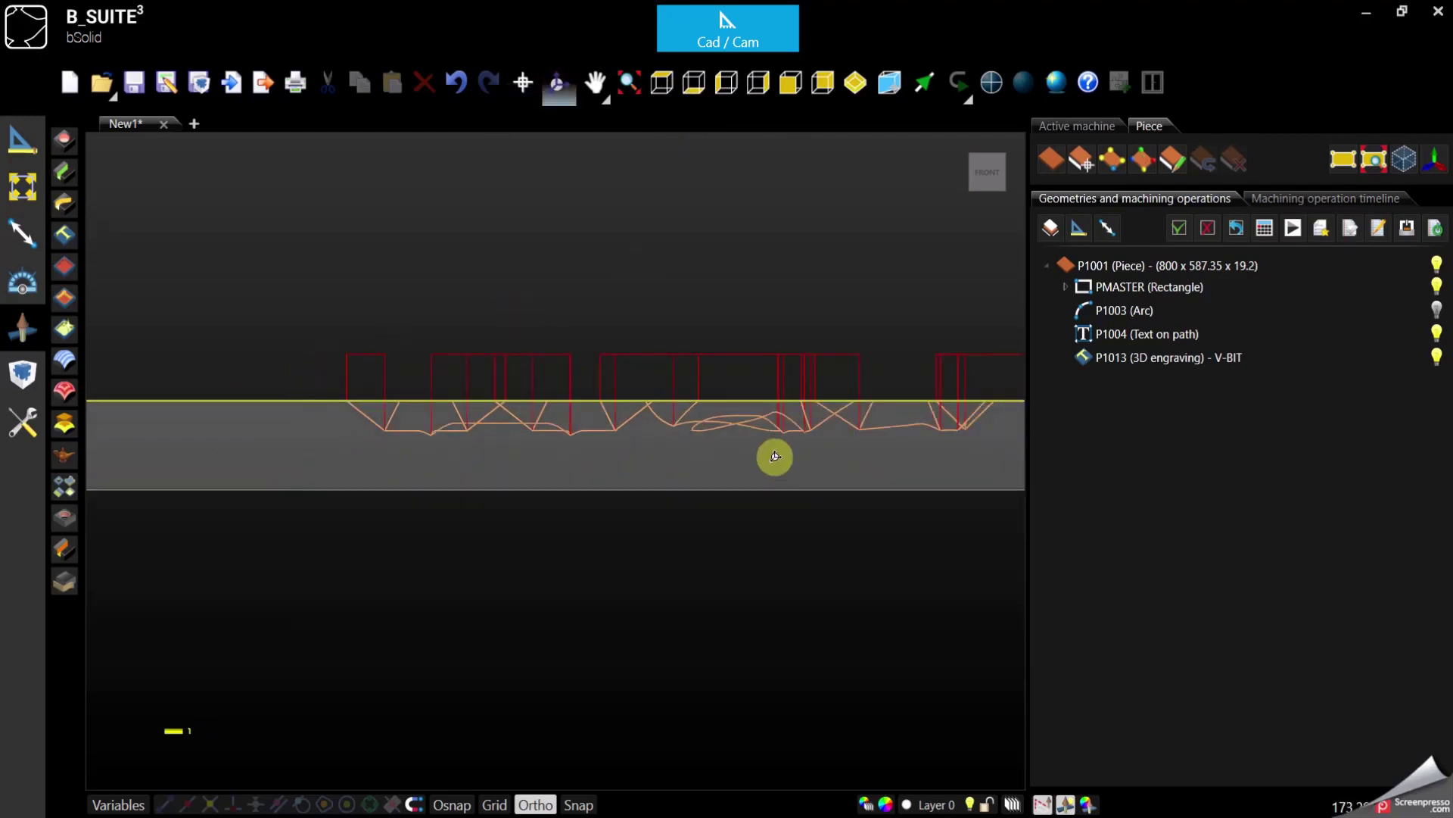
pyautogui.moveTo(772, 455); pyautogui.dragTo(739, 497)
pyautogui.scroll(-3, 398, 668)
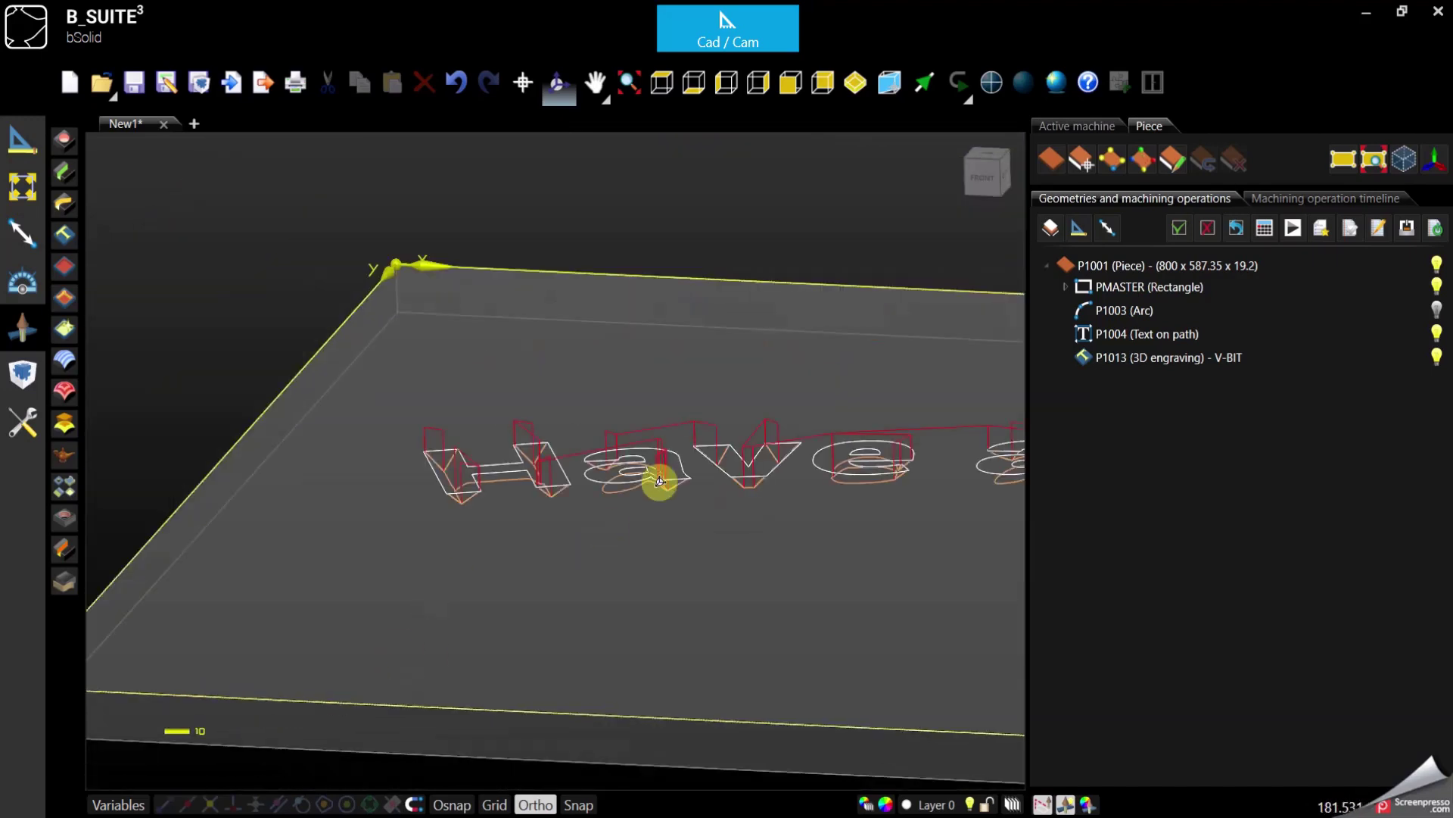
pyautogui.scroll(3, 649, 458)
pyautogui.scroll(4, 516, 548)
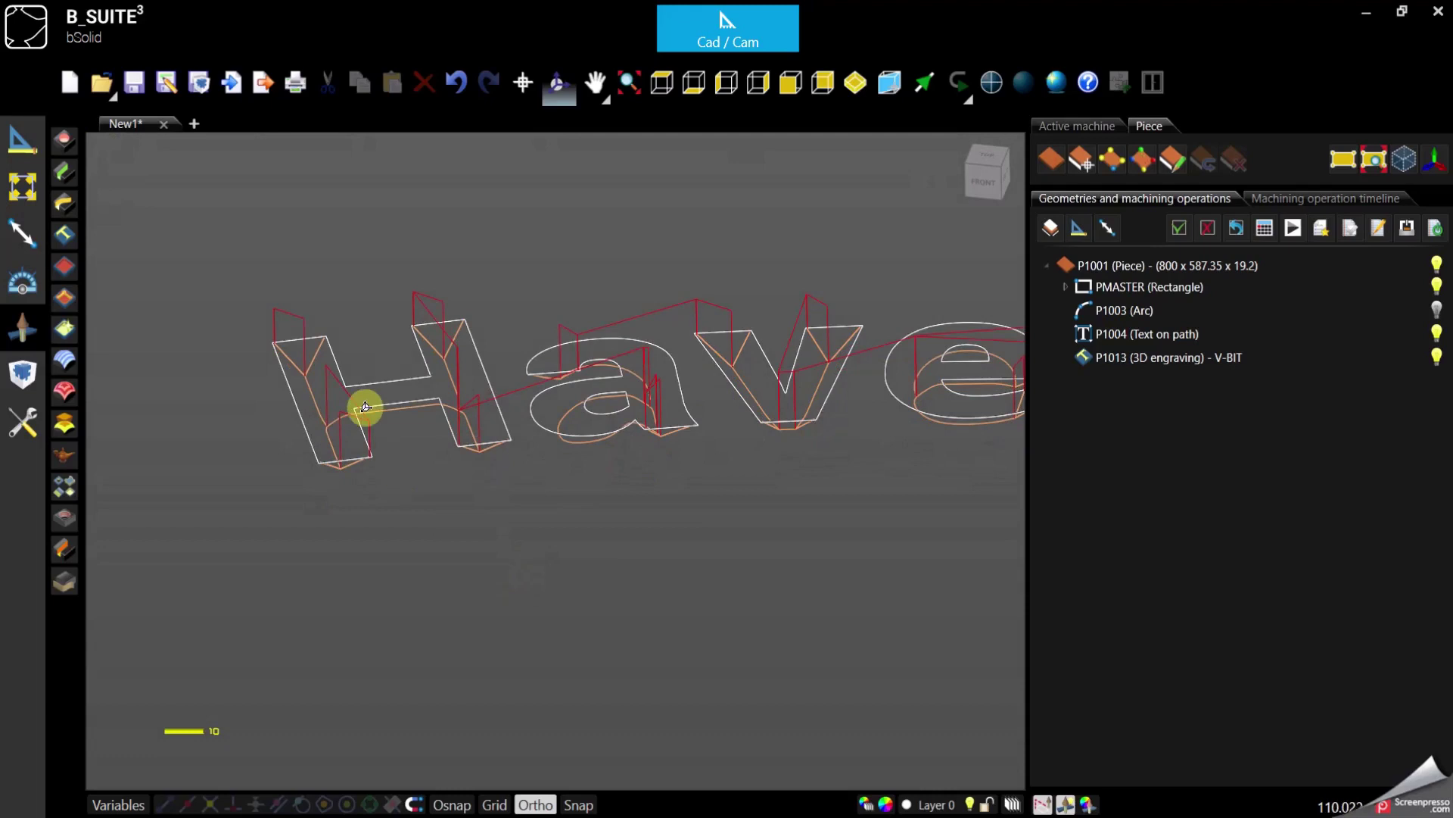
pyautogui.scroll(2, 286, 339)
pyautogui.scroll(4, 286, 339)
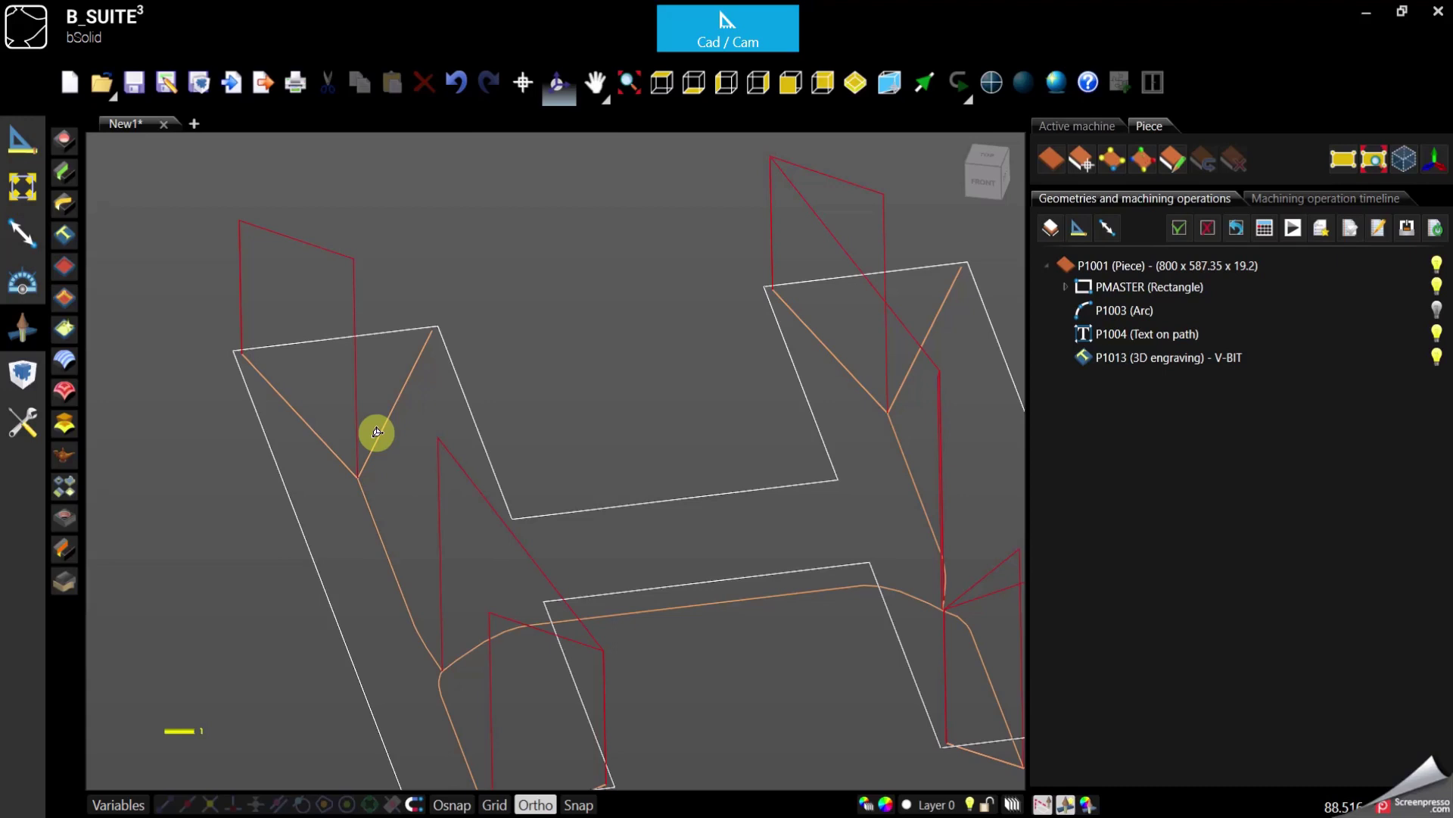
pyautogui.click(787, 81)
pyautogui.scroll(4, 219, 458)
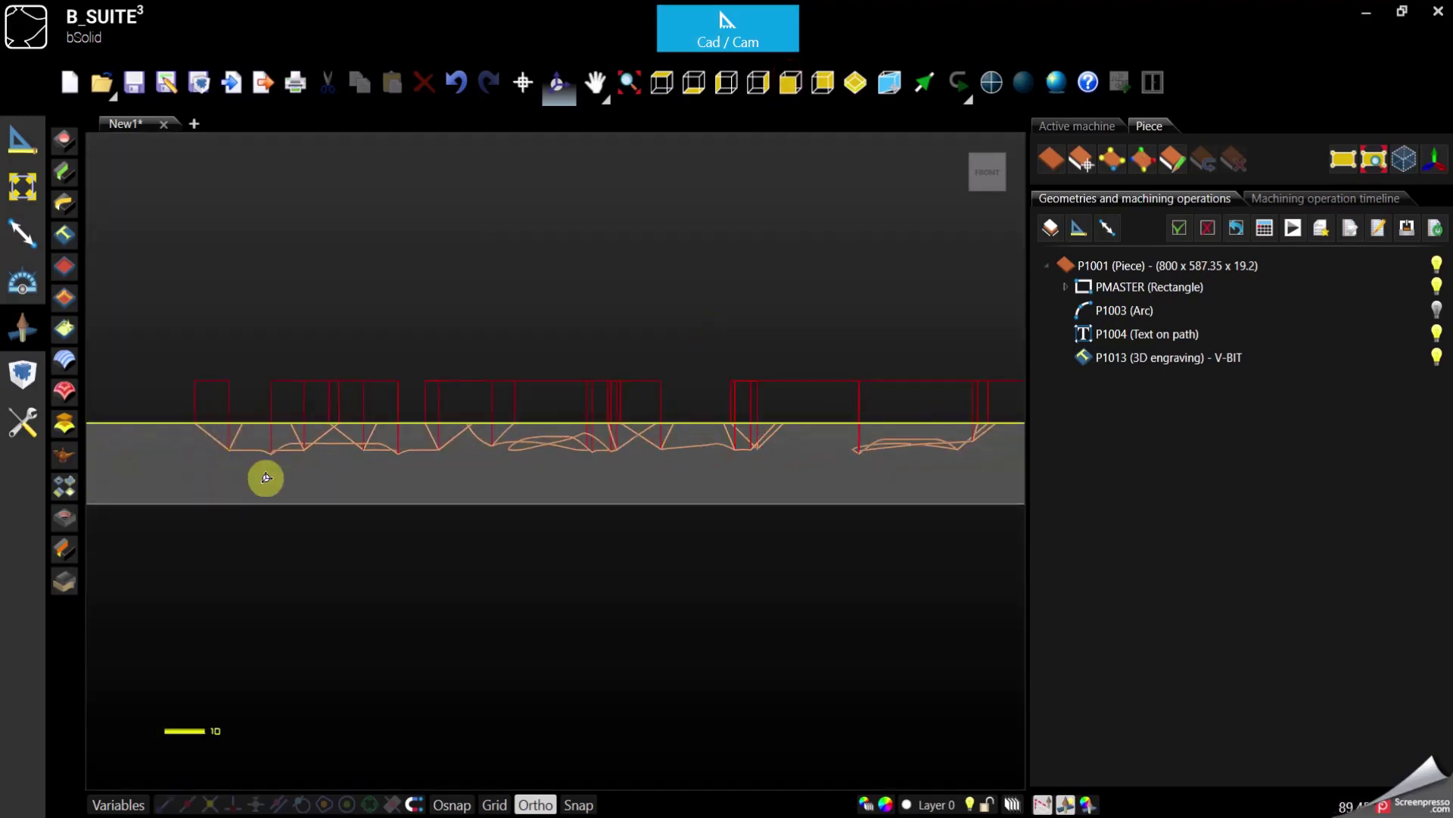
# Run the machining simulation of the 3D engraving on the piece in isometric view
pyautogui.click(889, 82)
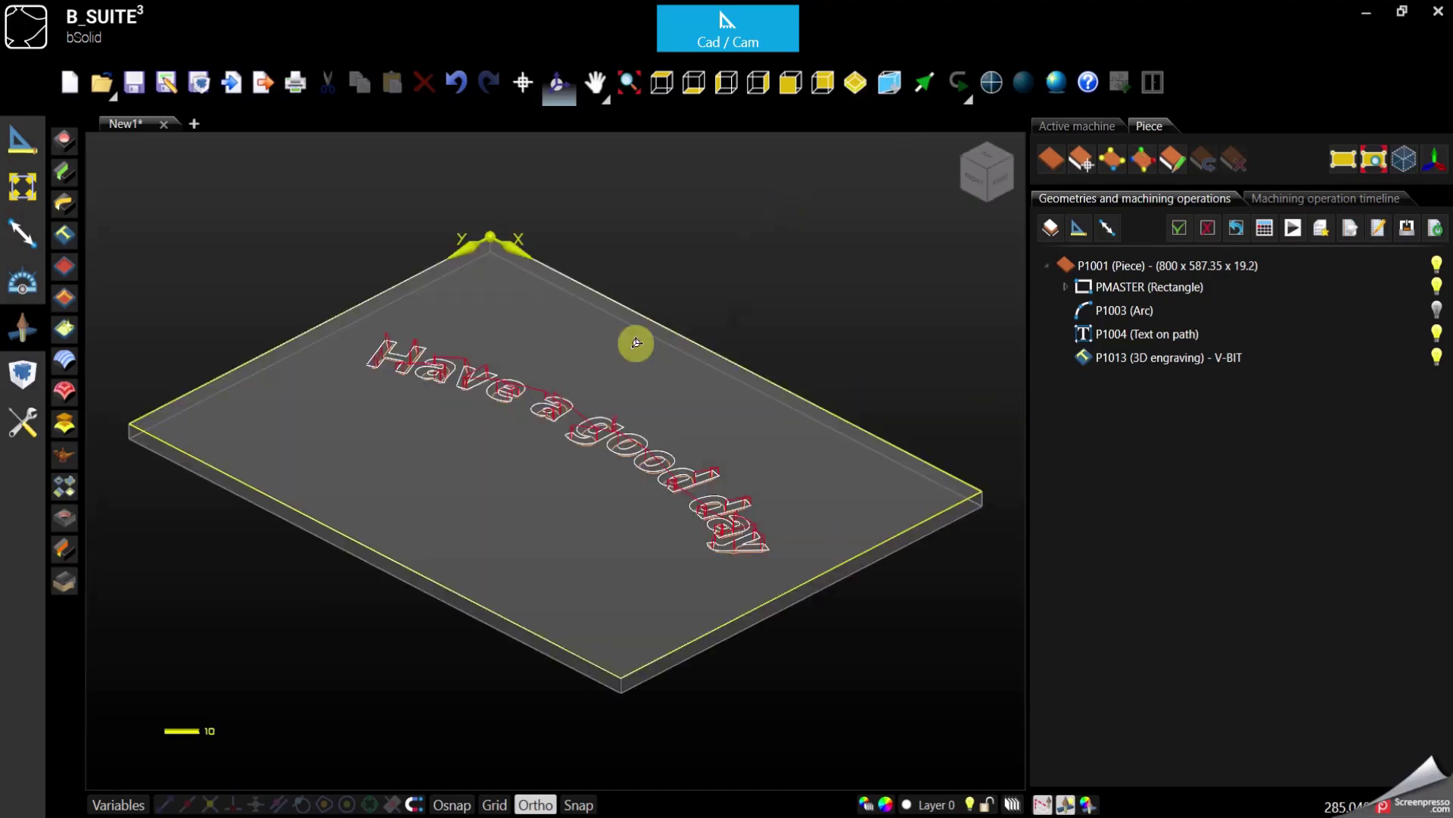
pyautogui.scroll(4, 413, 341)
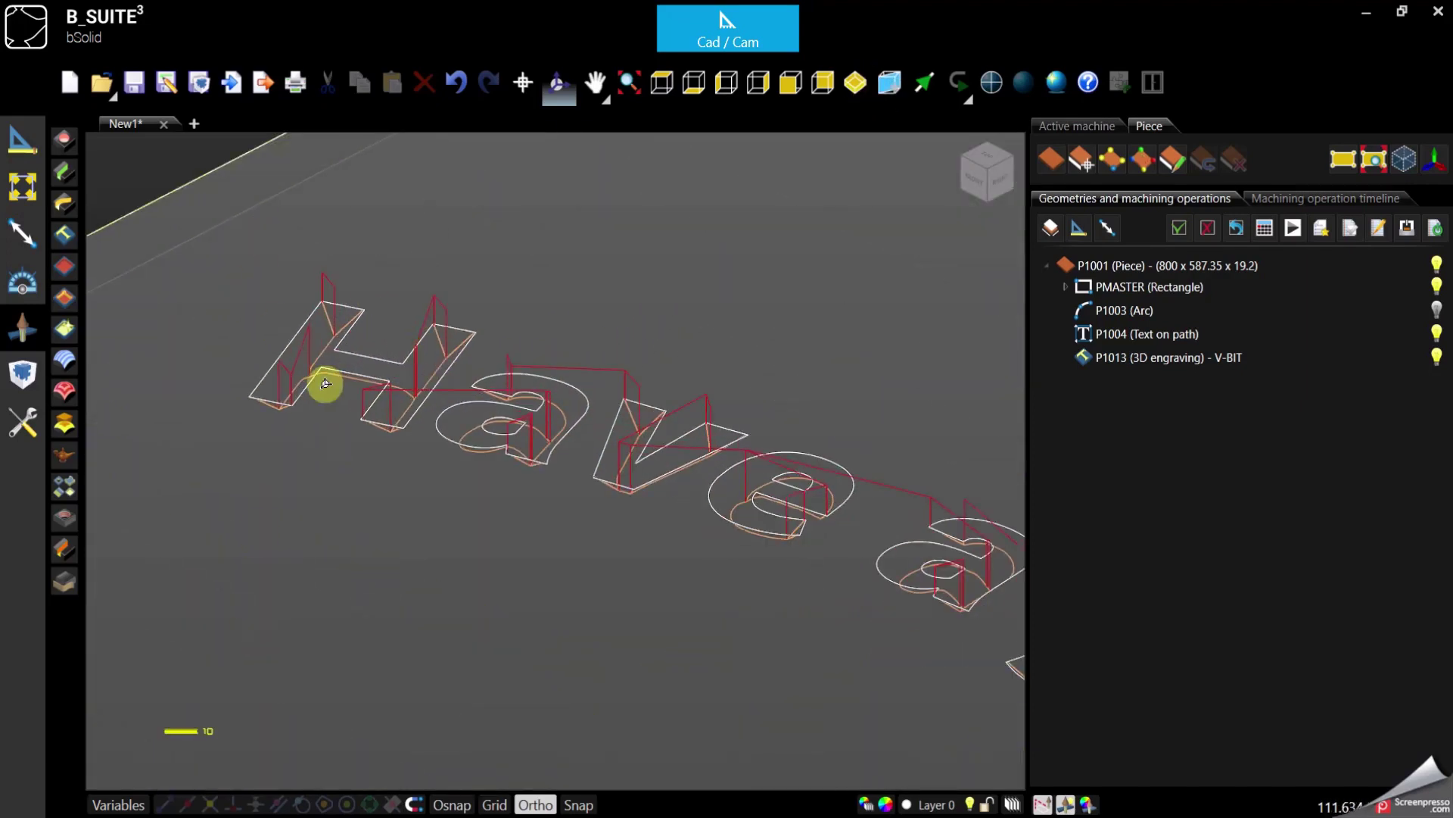
pyautogui.click(1291, 229)
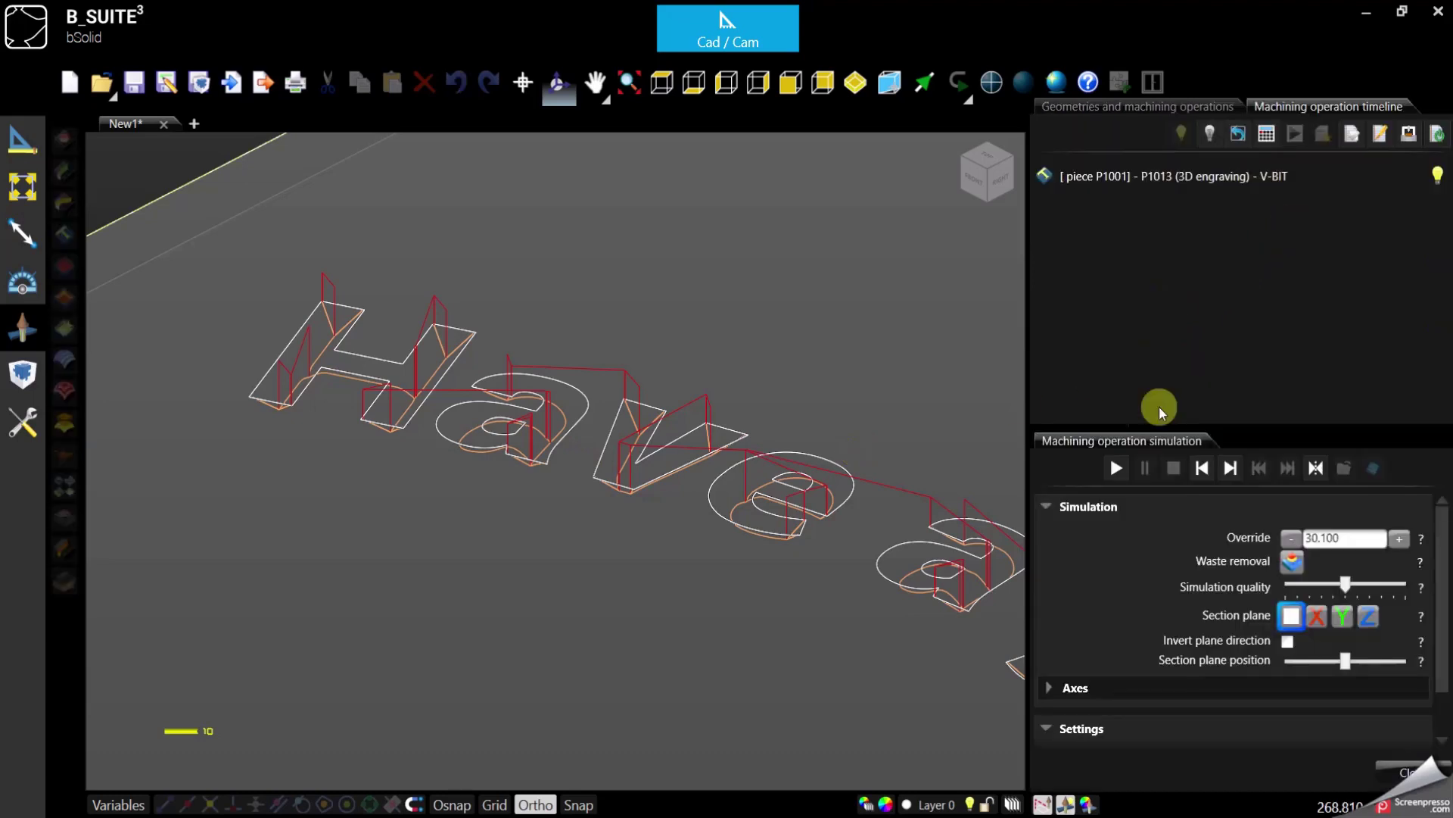
pyautogui.scroll(-2, 265, 411)
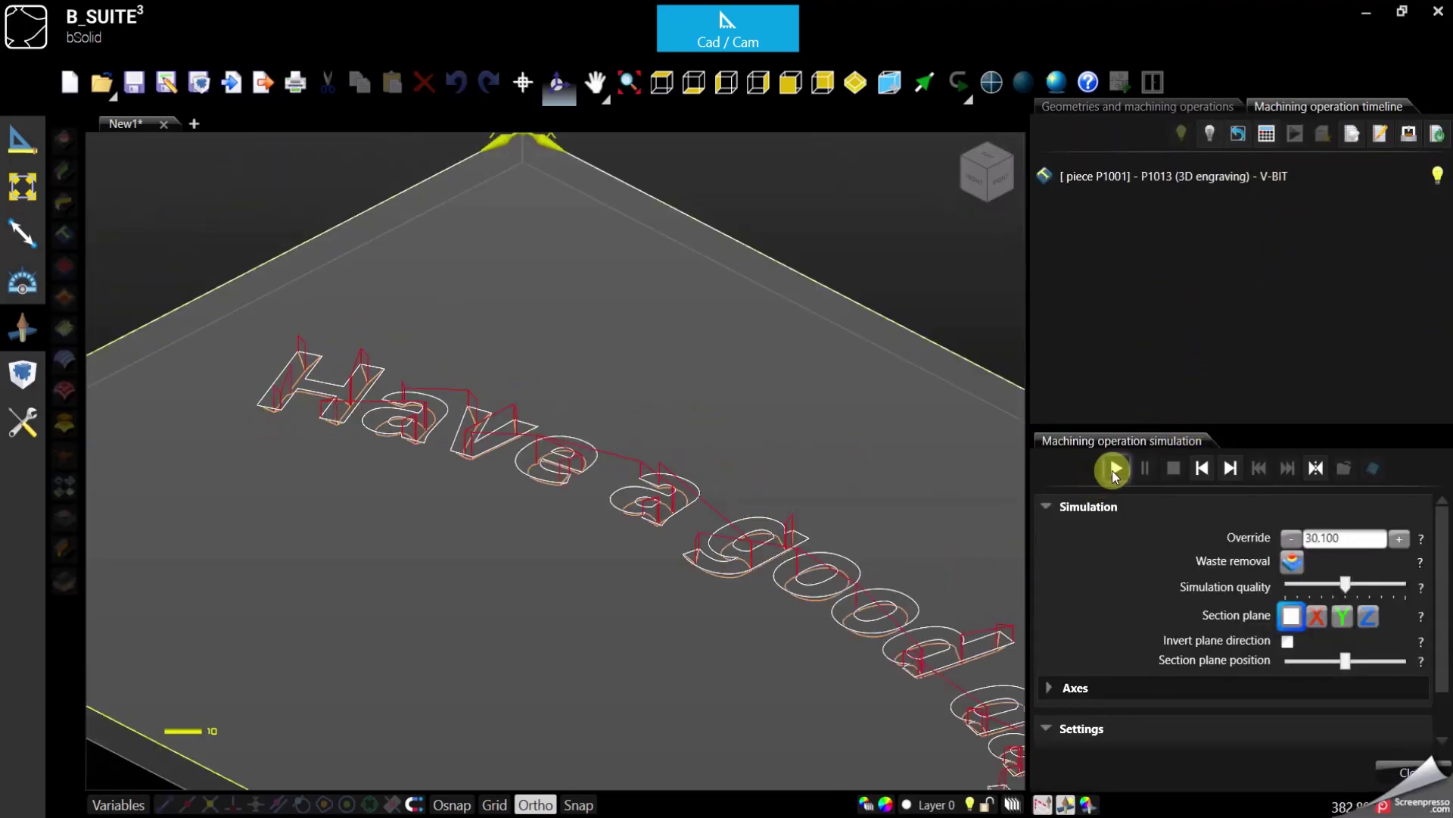
pyautogui.click(1116, 468)
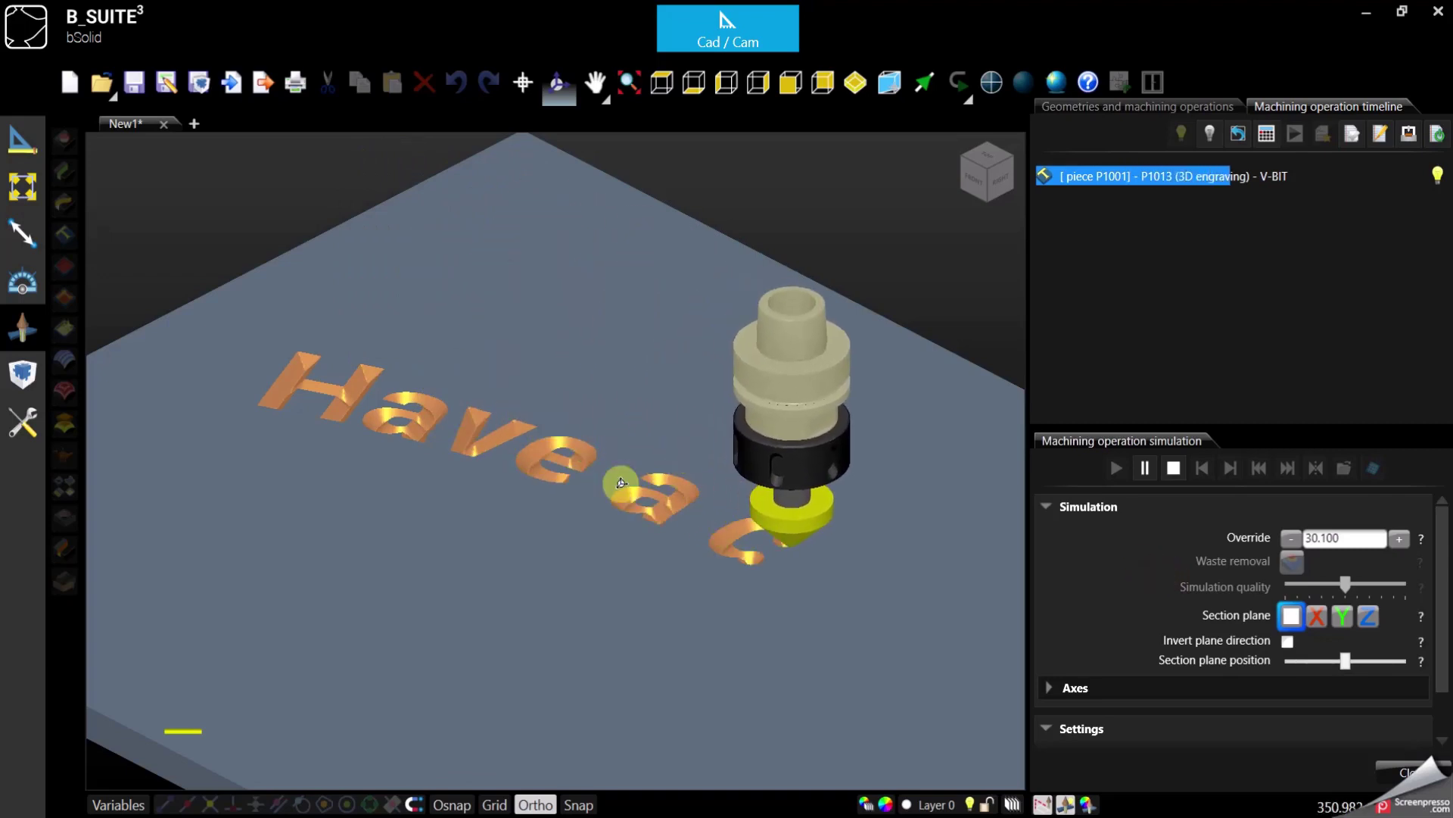
pyautogui.scroll(-2, 407, 379)
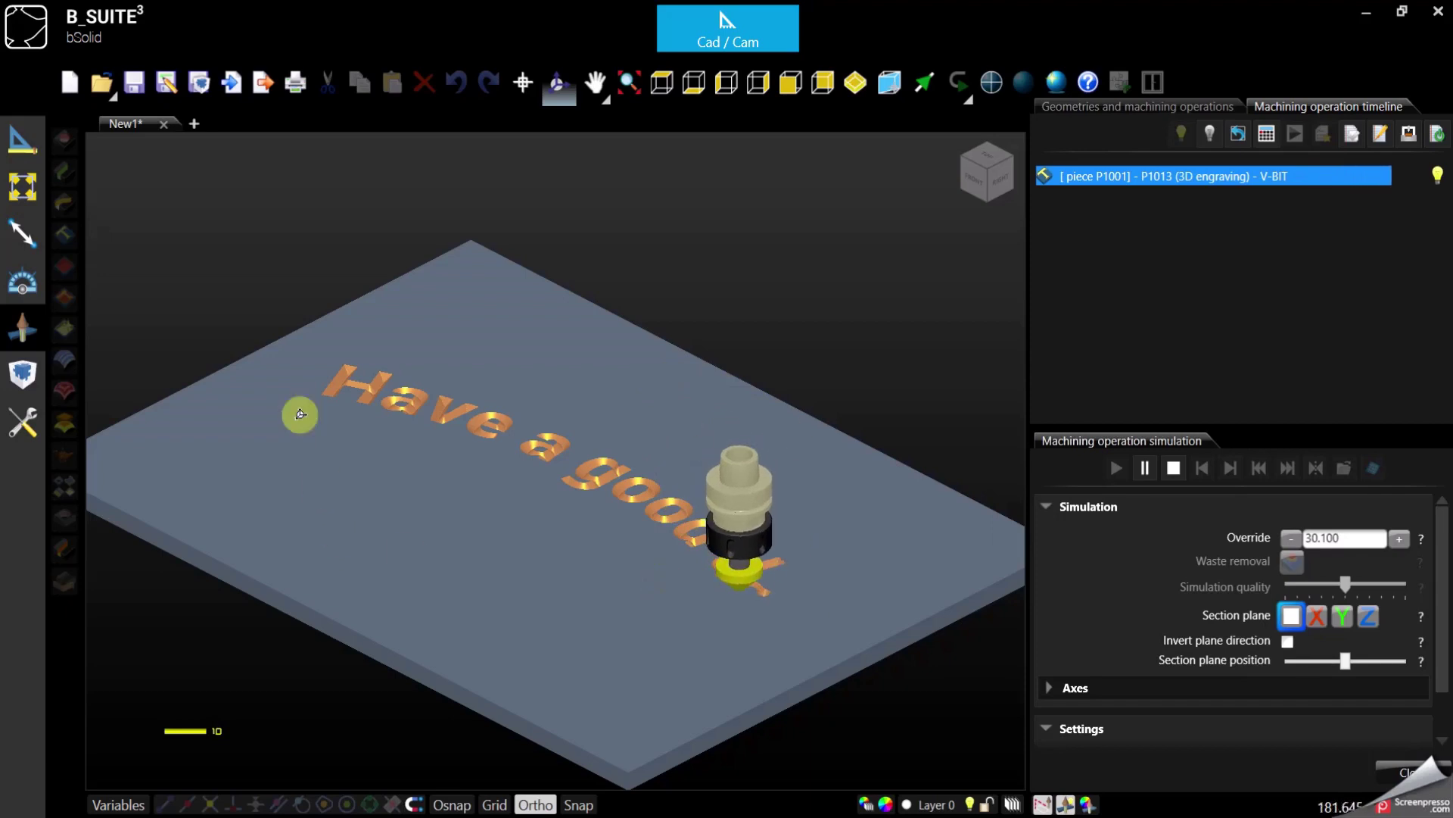
# Examine the simulated grooves and sharp corners of the word "Have" up close from isometric, top and tilted views
pyautogui.scroll(4, 301, 340)
pyautogui.scroll(1, 357, 438)
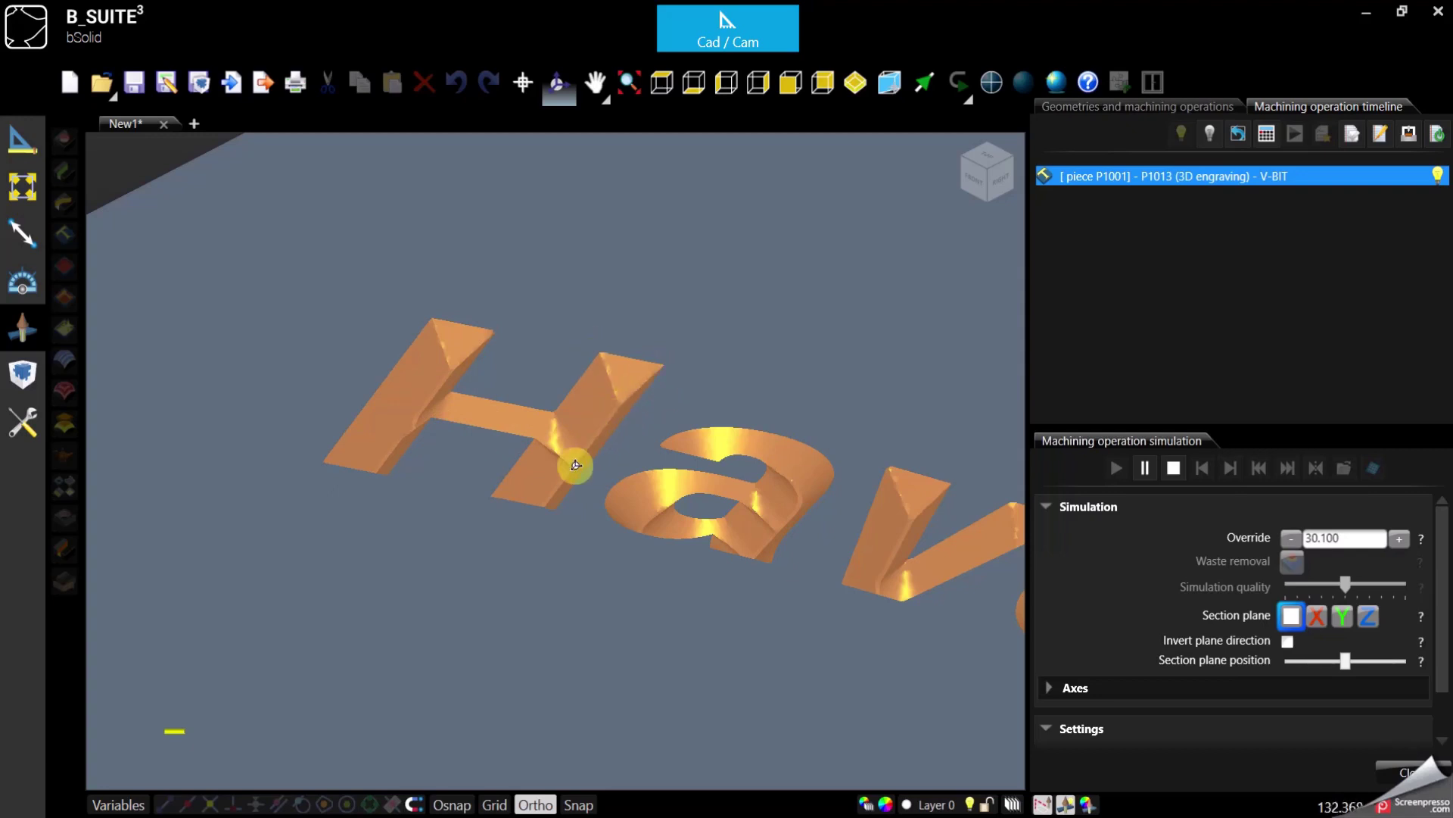
pyautogui.click(664, 80)
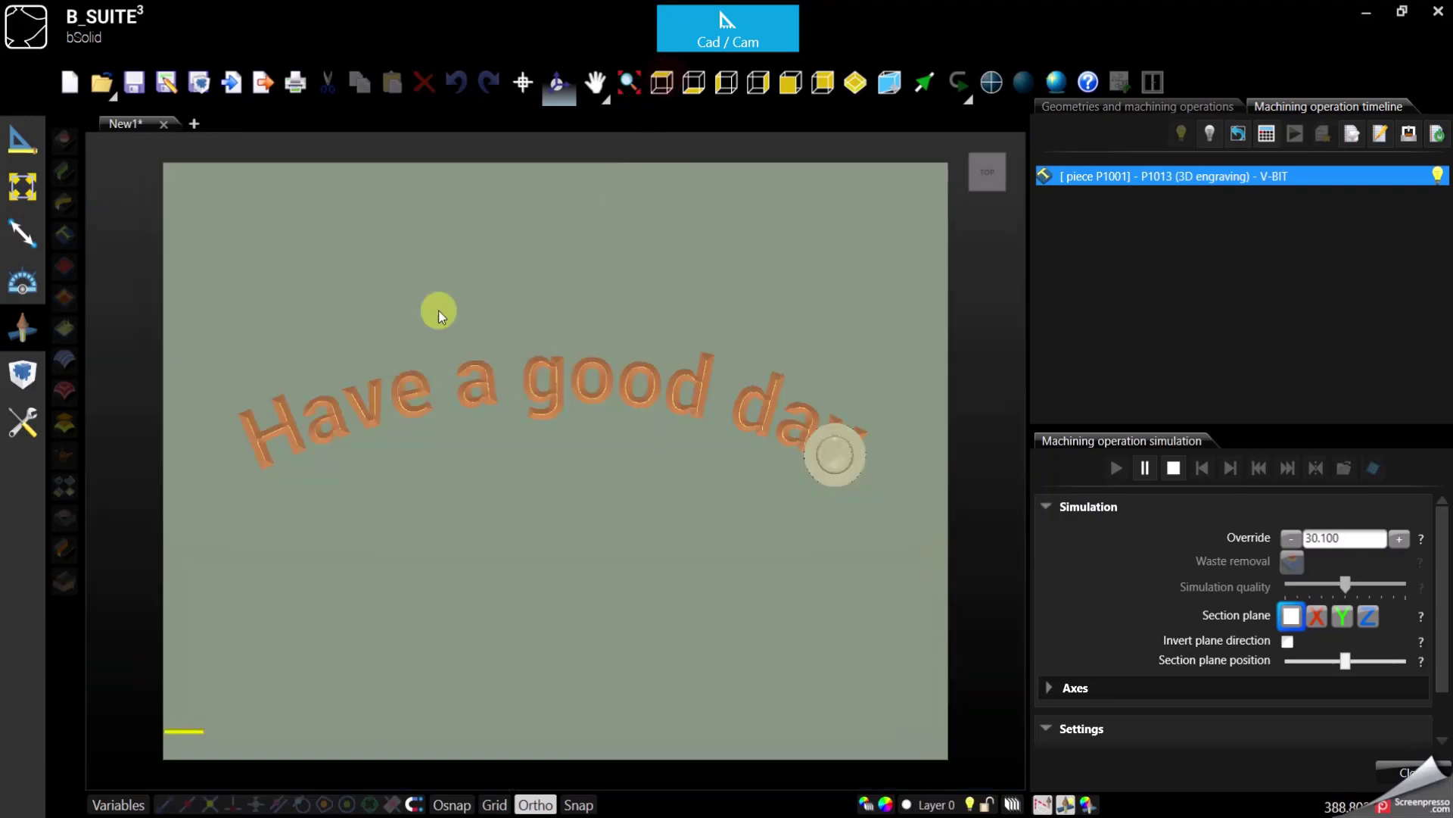
pyautogui.scroll(5, 438, 310)
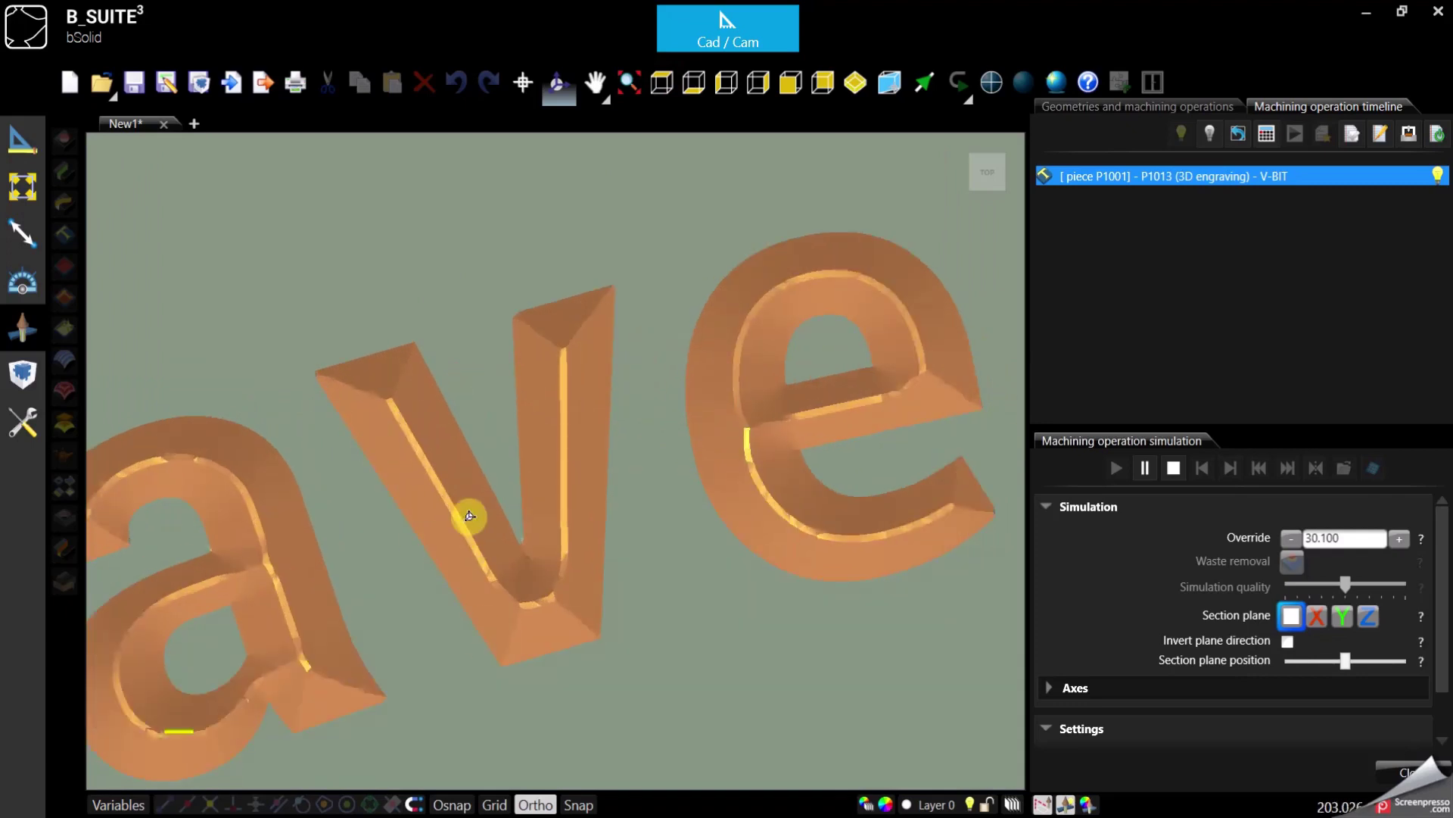
pyautogui.scroll(-5, 447, 477)
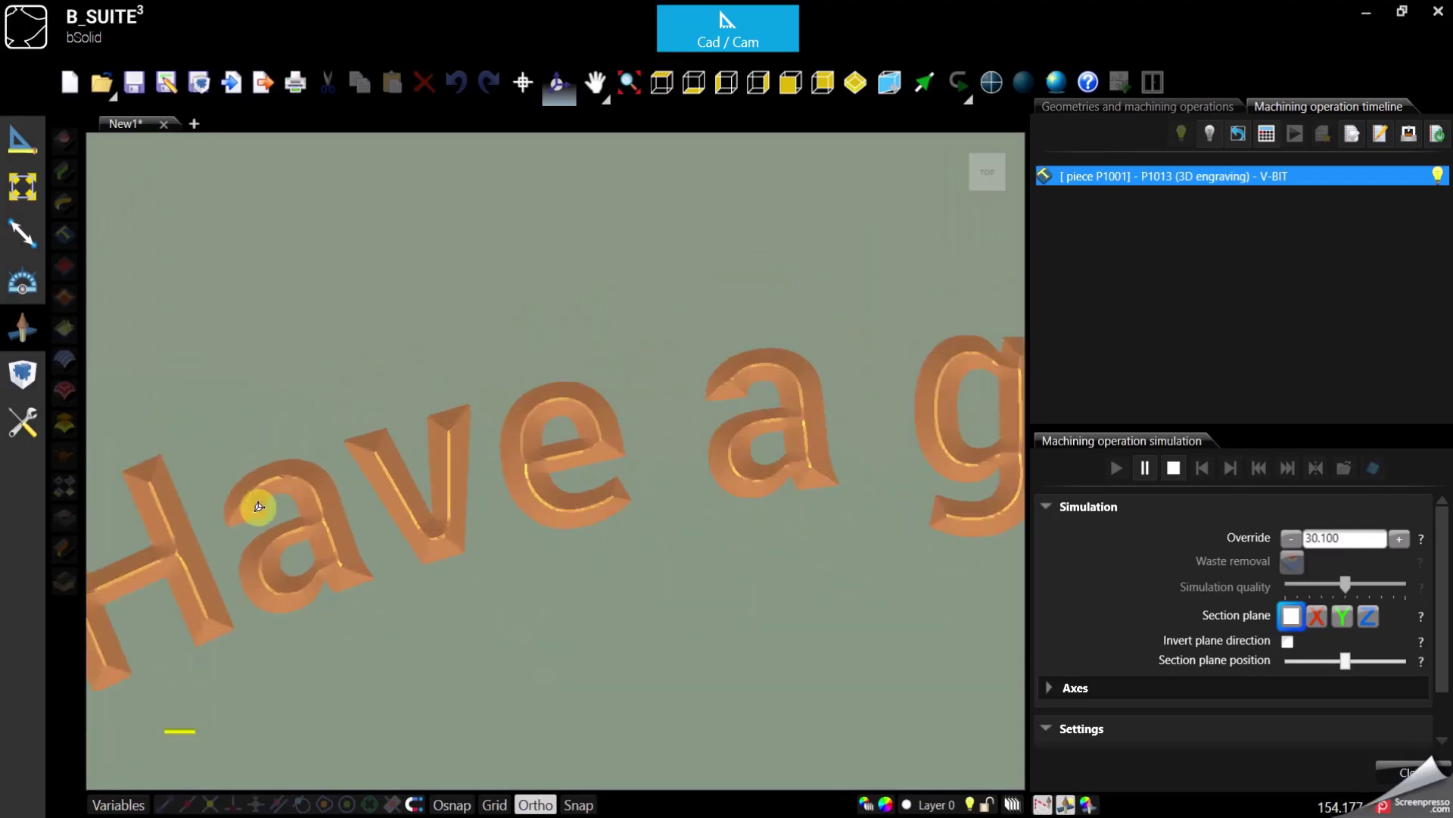
pyautogui.scroll(3, 170, 550)
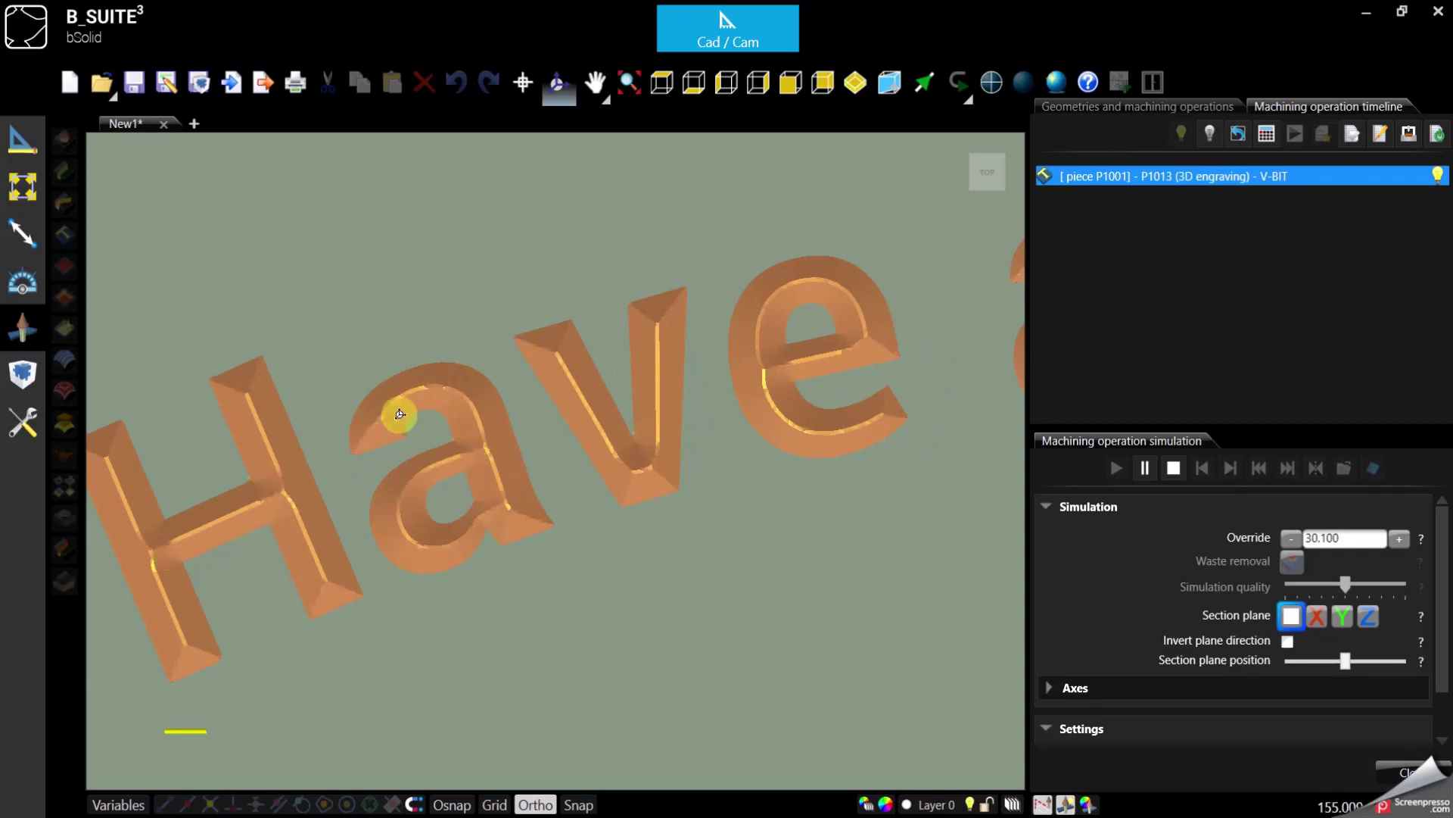
pyautogui.click(560, 81)
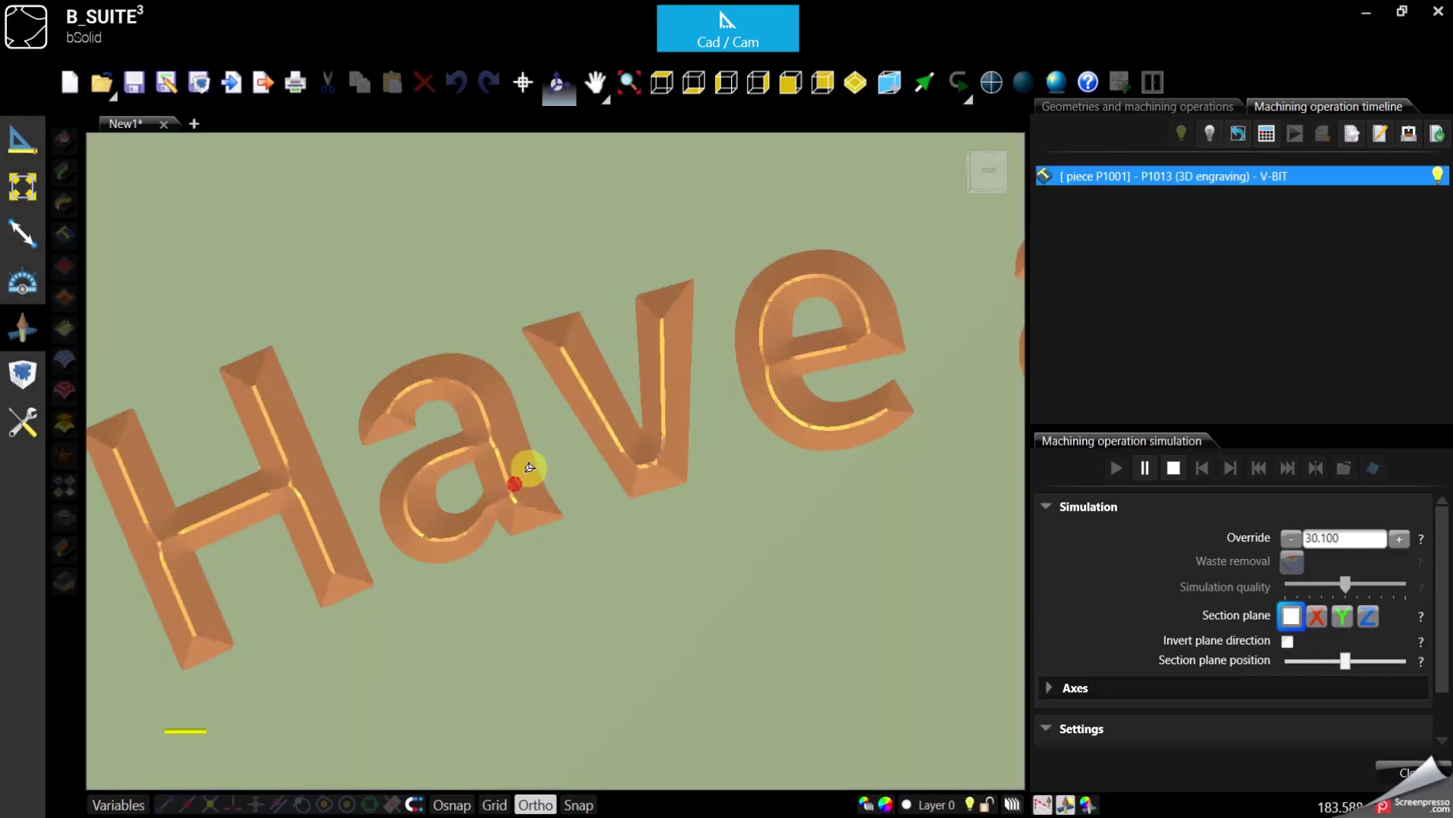
pyautogui.moveTo(519, 470); pyautogui.dragTo(424, 363)
pyautogui.scroll(5, 361, 211)
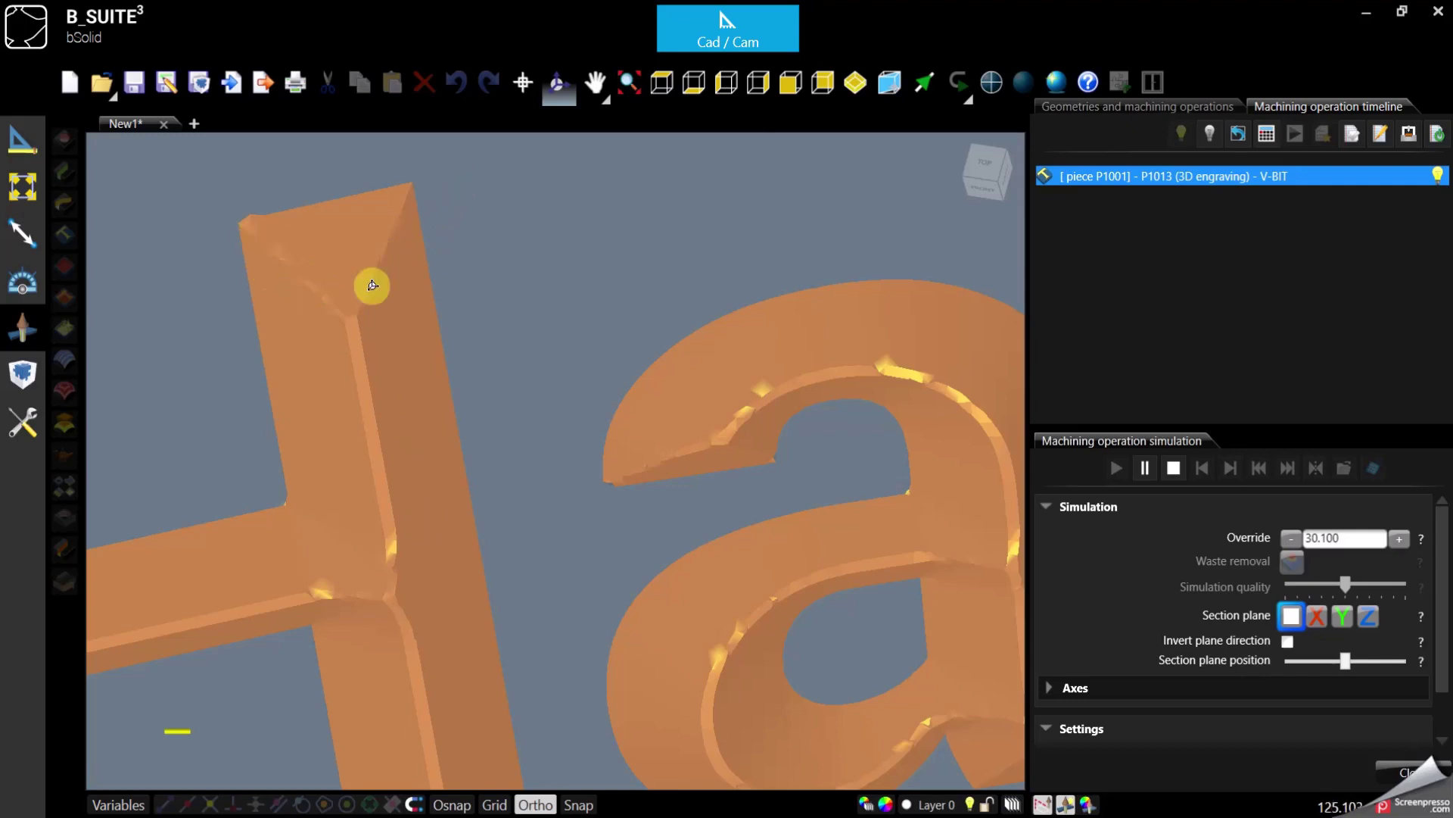
pyautogui.scroll(-5, 379, 291)
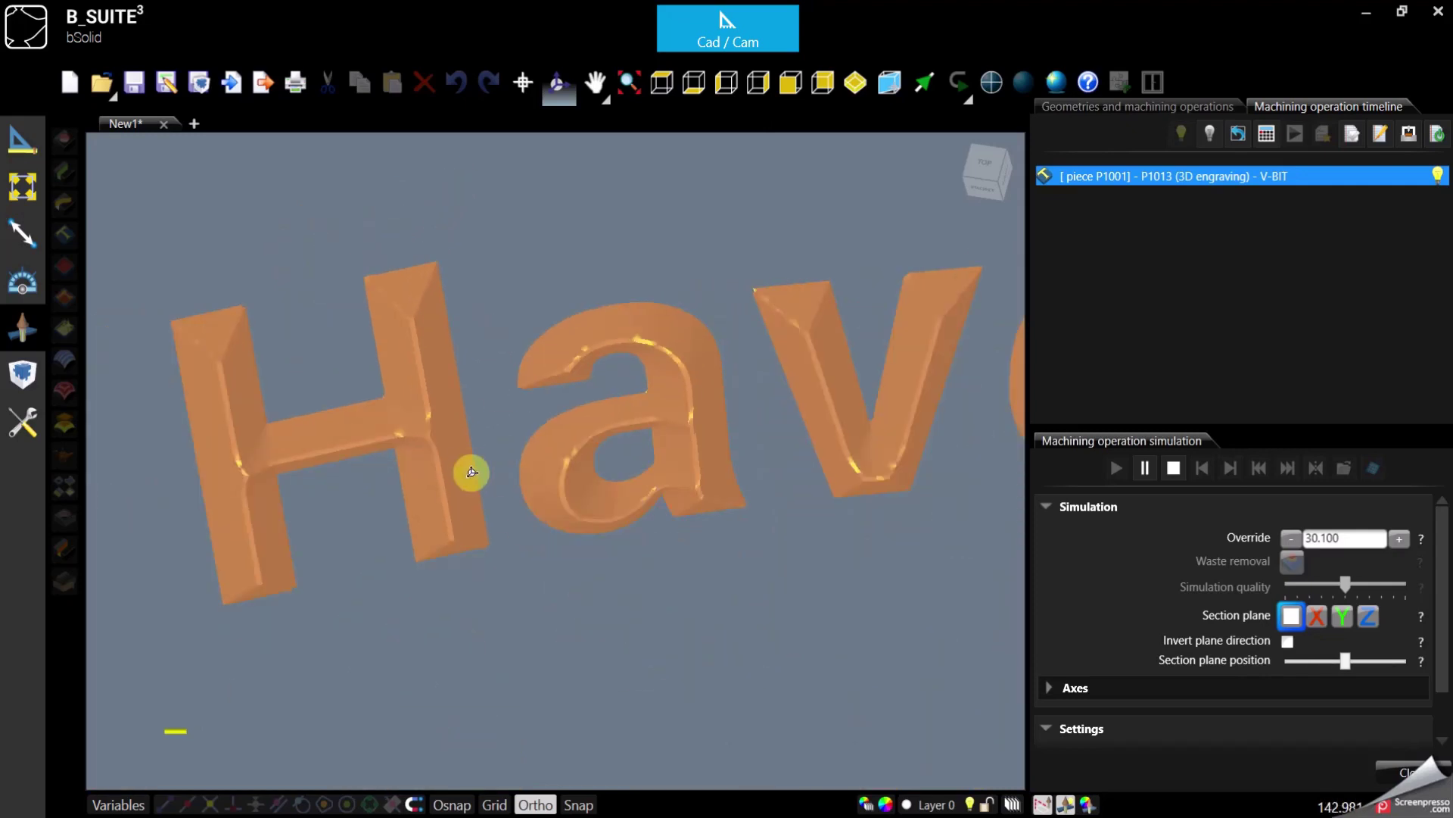
pyautogui.moveTo(470, 503); pyautogui.dragTo(438, 376)
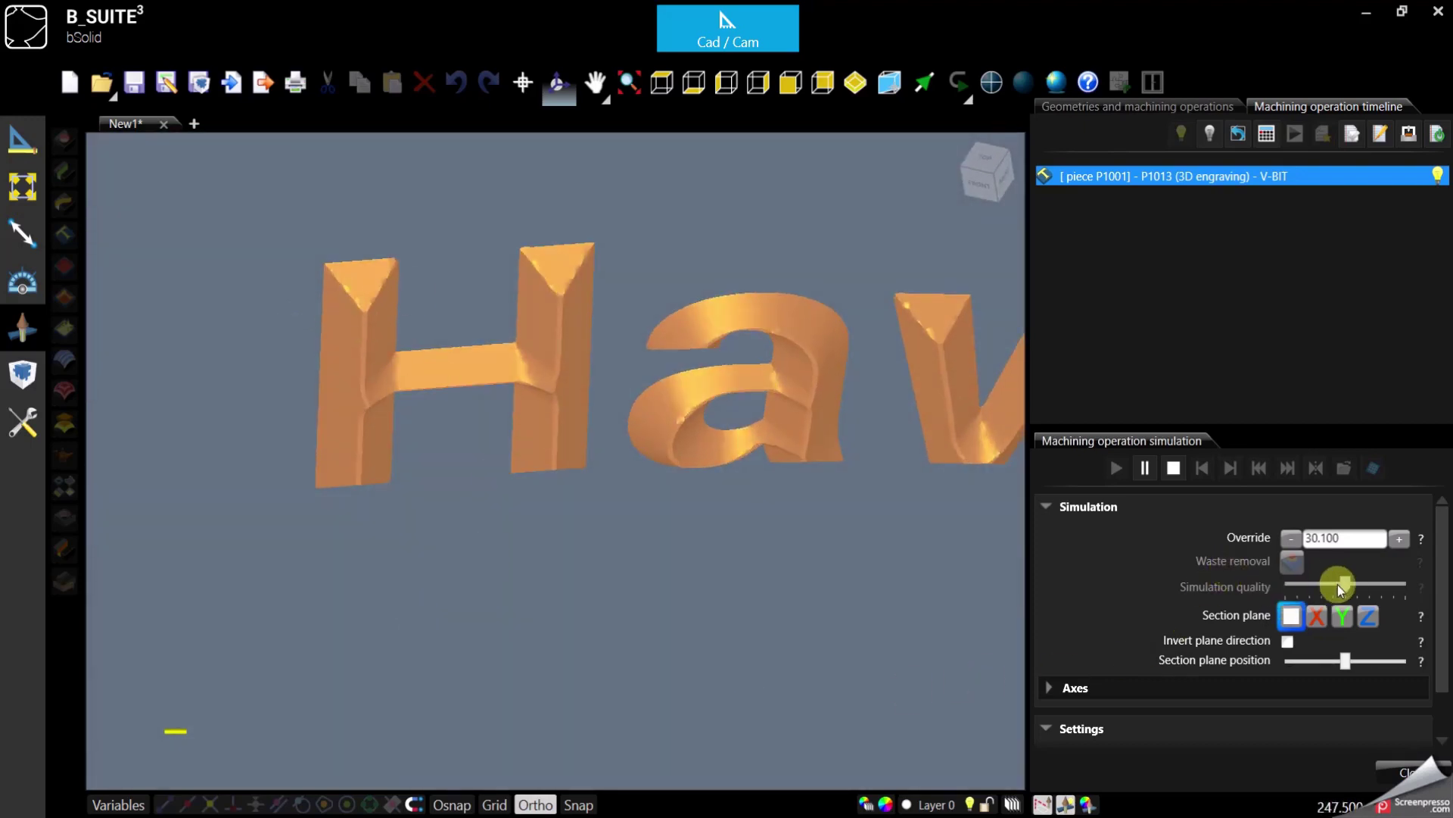
# Examine the simulated engraving across the whole text from a tilted view, and end the simulation
pyautogui.moveTo(1353, 586); pyautogui.dragTo(1344, 583)
pyautogui.scroll(-1, 276, 451)
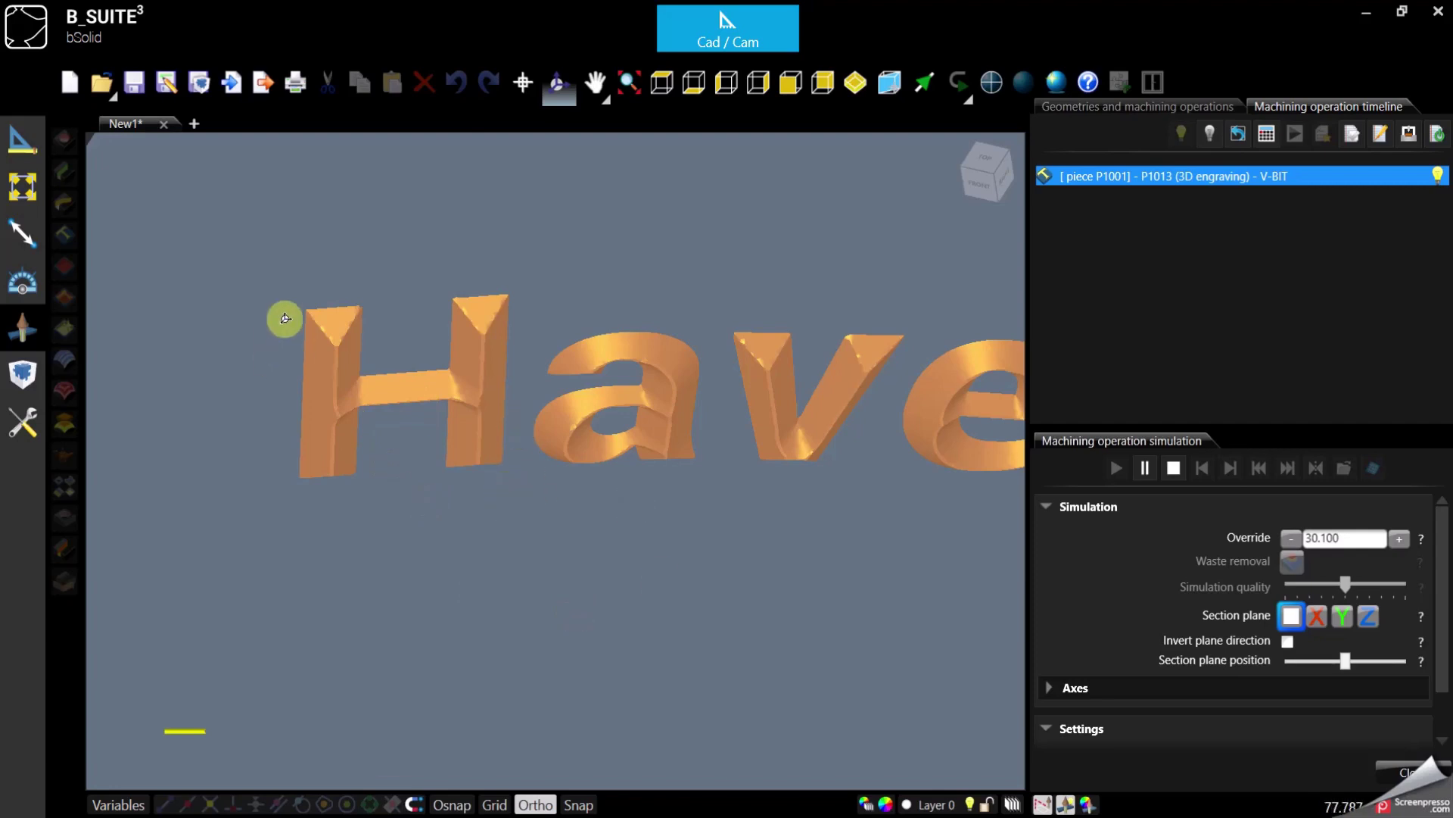
pyautogui.moveTo(383, 525); pyautogui.dragTo(312, 473, button='middle')
pyautogui.rightClick(311, 473)
pyautogui.click(480, 382)
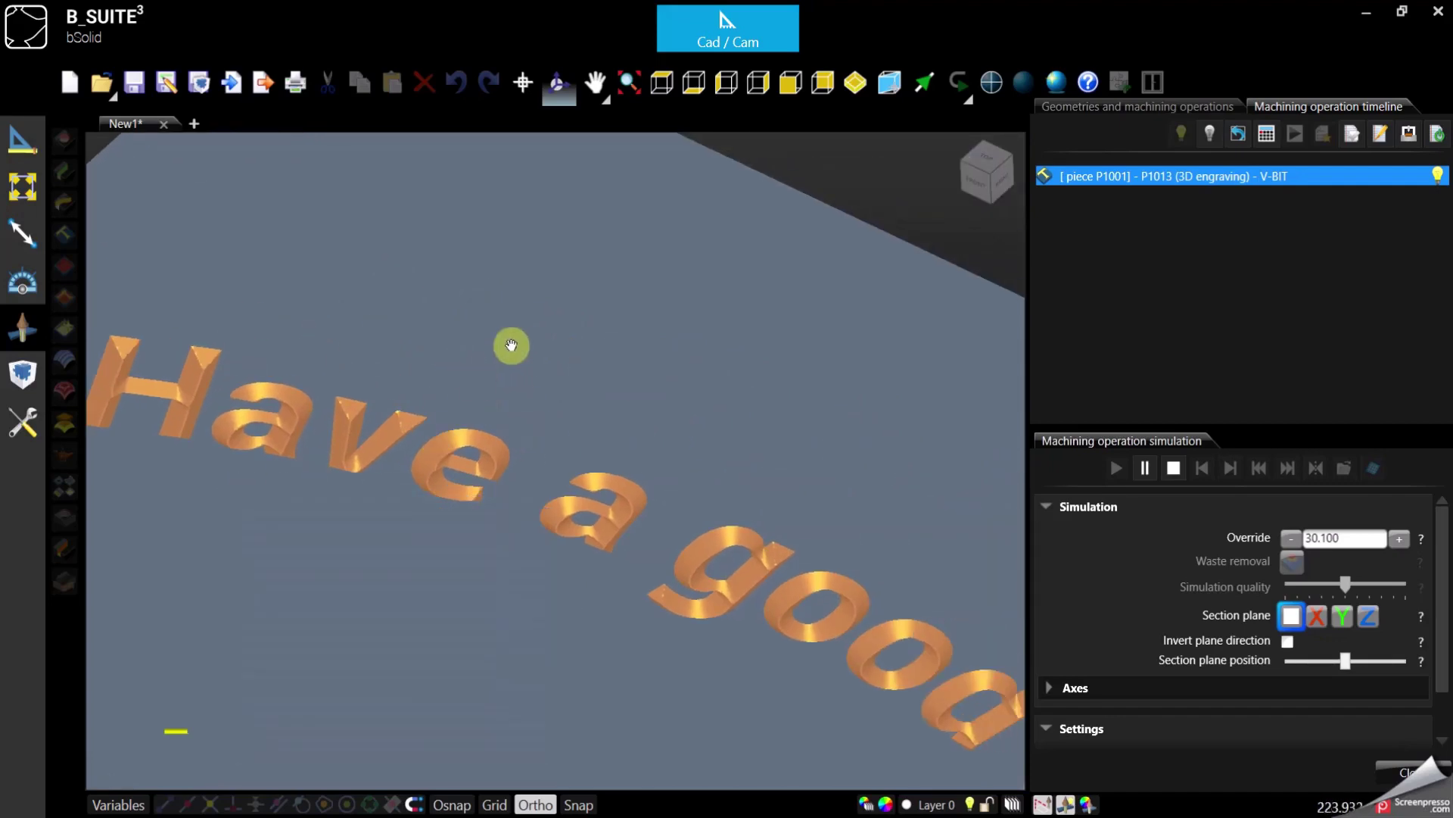
pyautogui.scroll(-2, 510, 347)
pyautogui.scroll(-1, 514, 364)
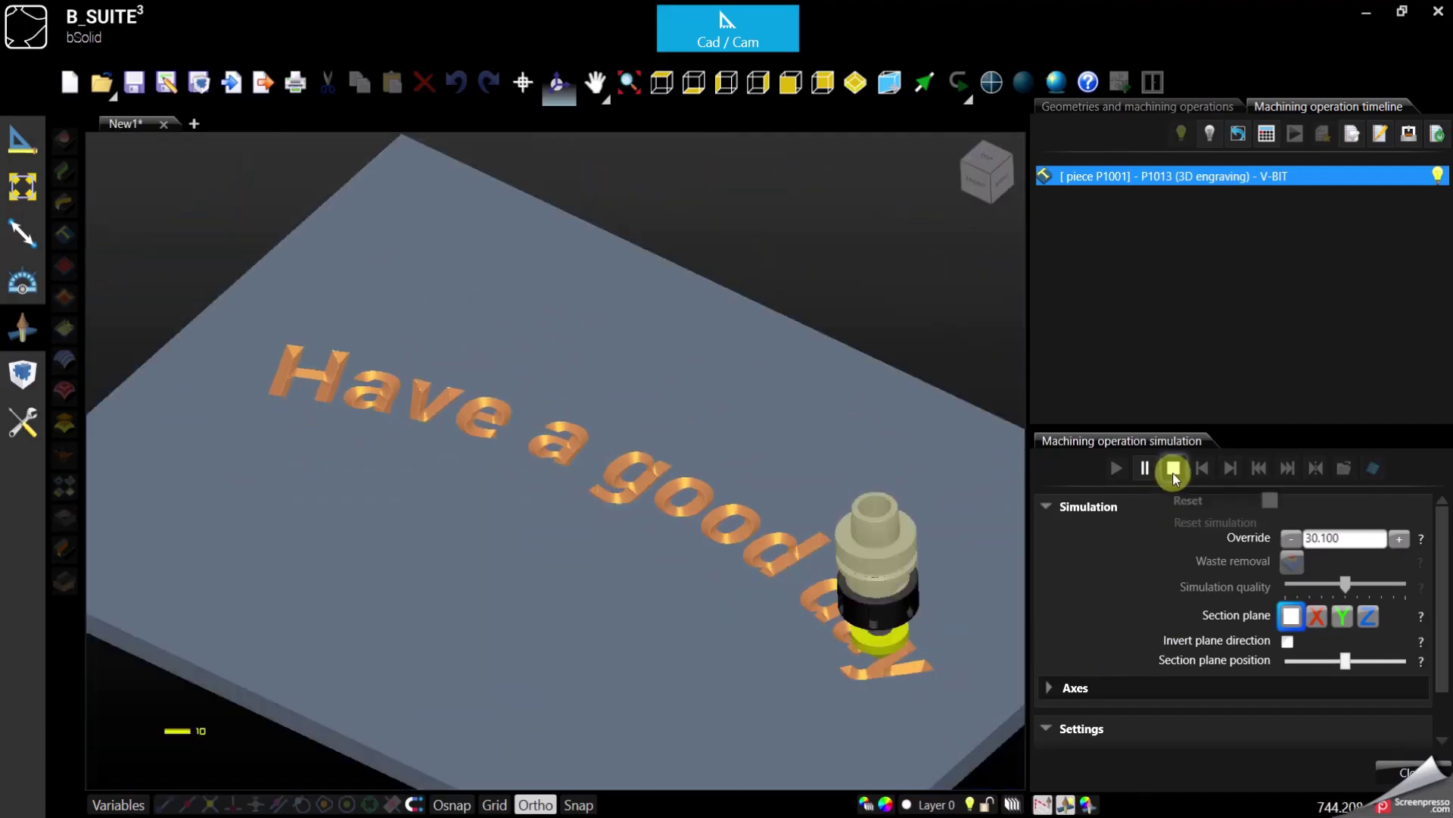
pyautogui.click(1173, 469)
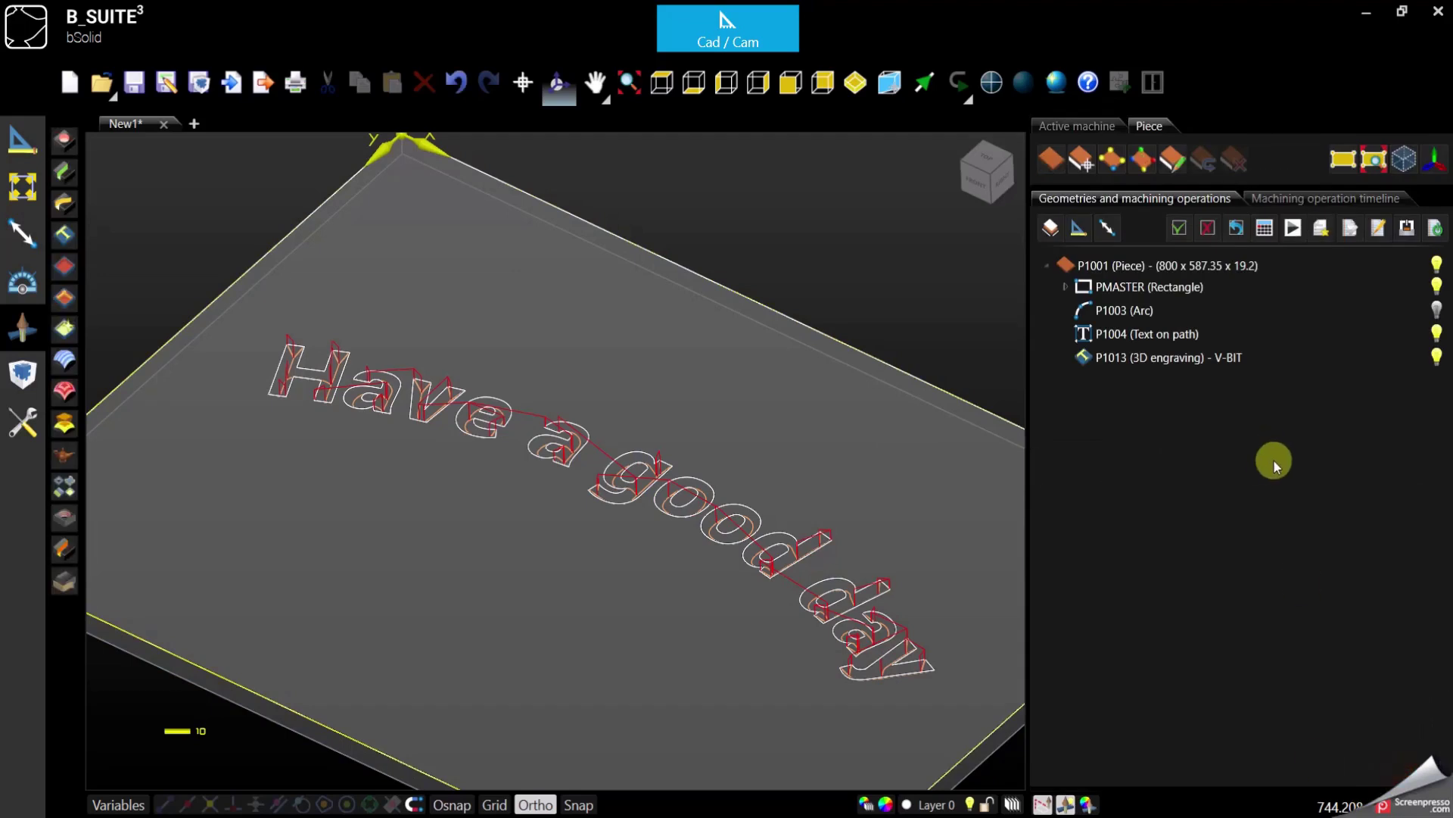
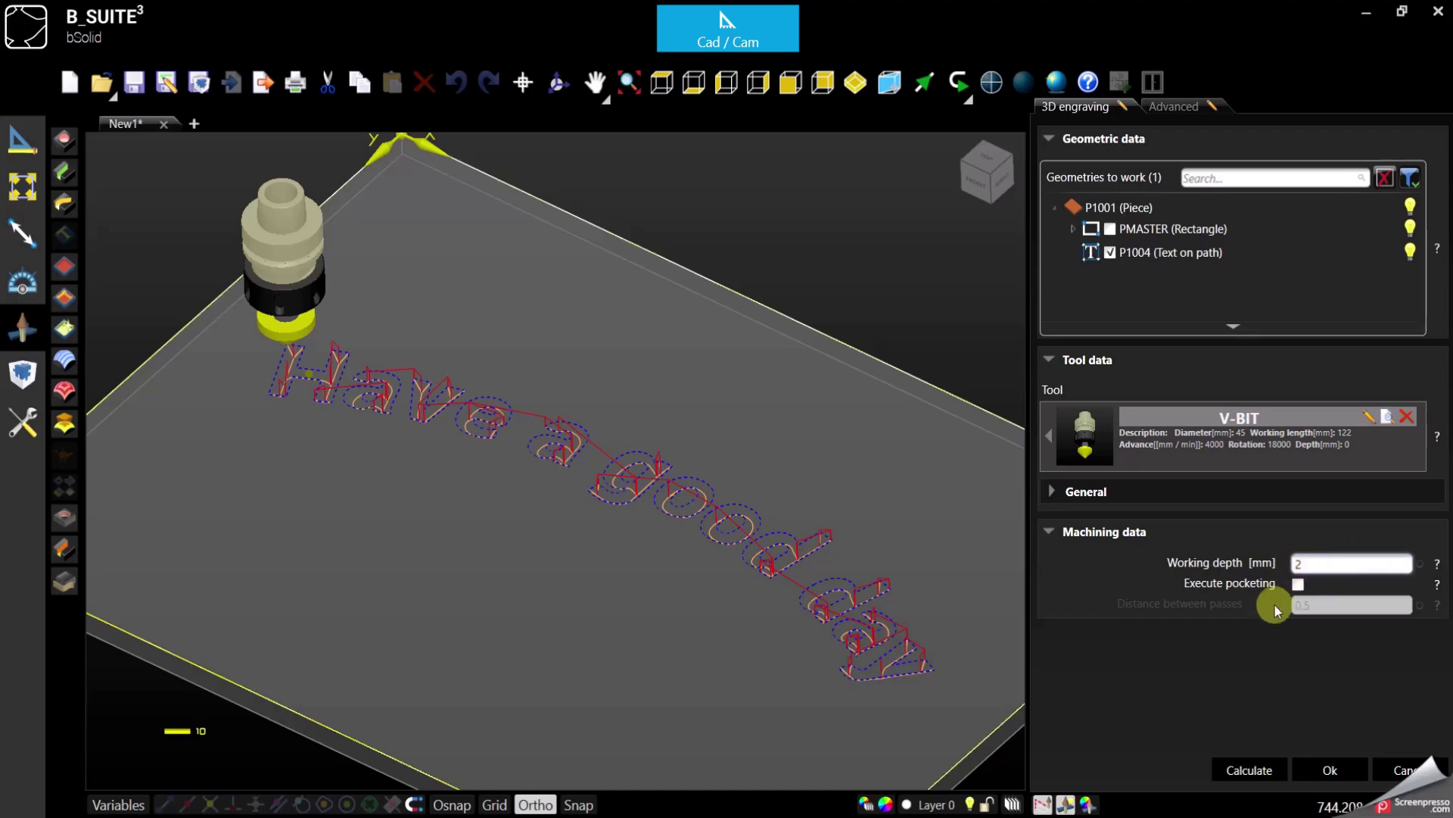
# Recalculate the 3D engraving with a working depth of 2 mm and run its machining simulation
pyautogui.click(1253, 768)
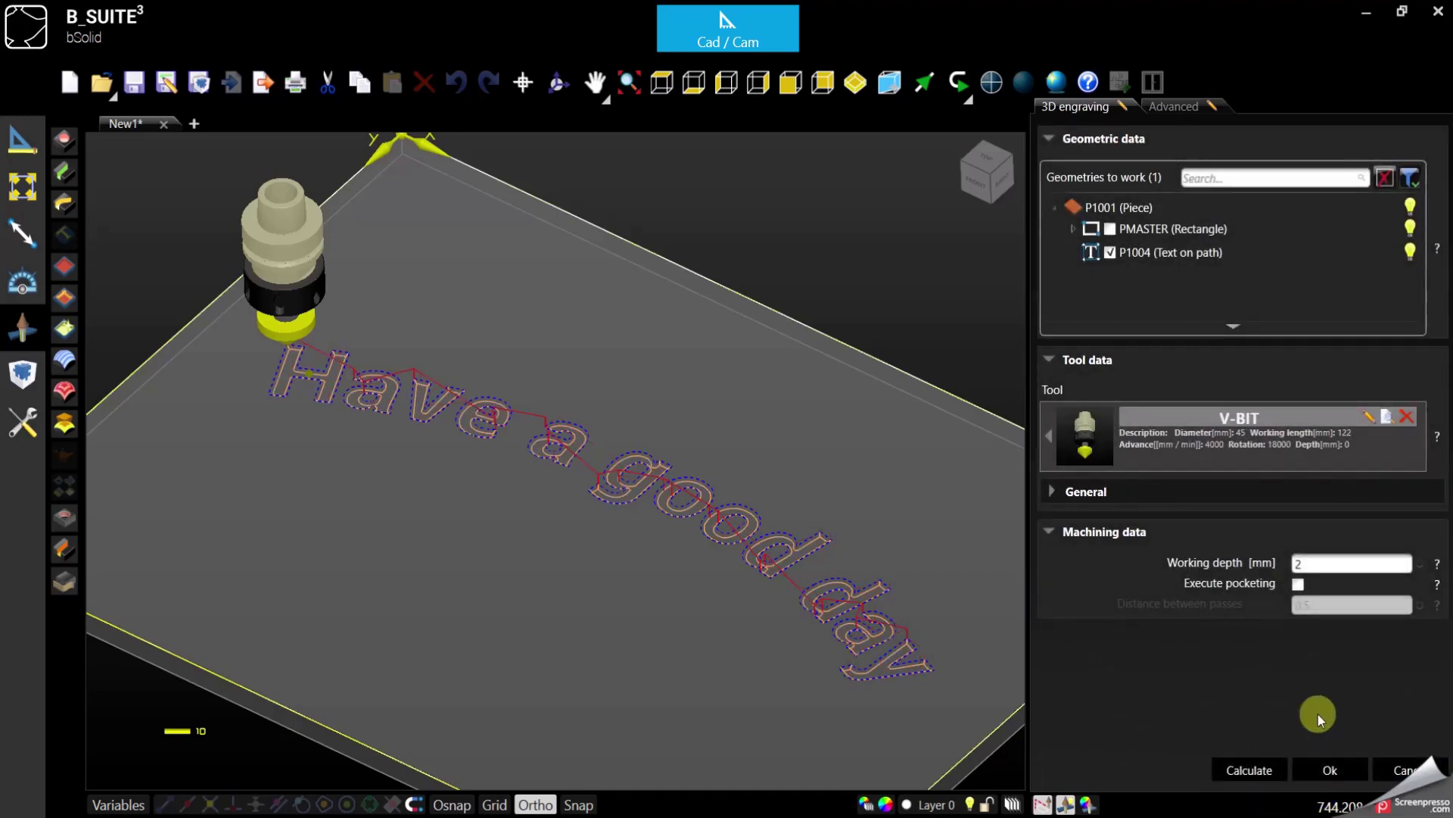
pyautogui.click(1337, 774)
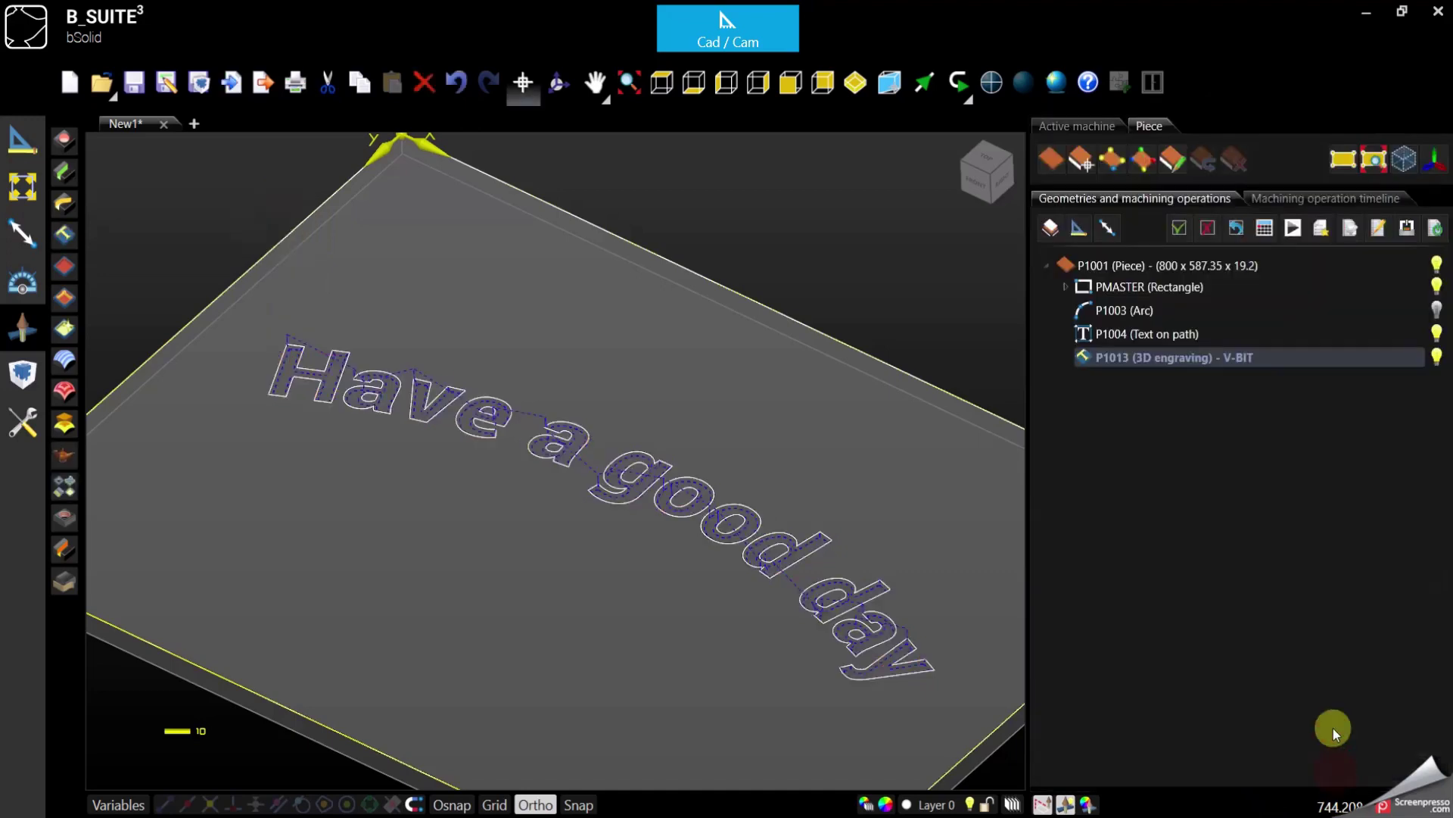
pyautogui.click(1293, 227)
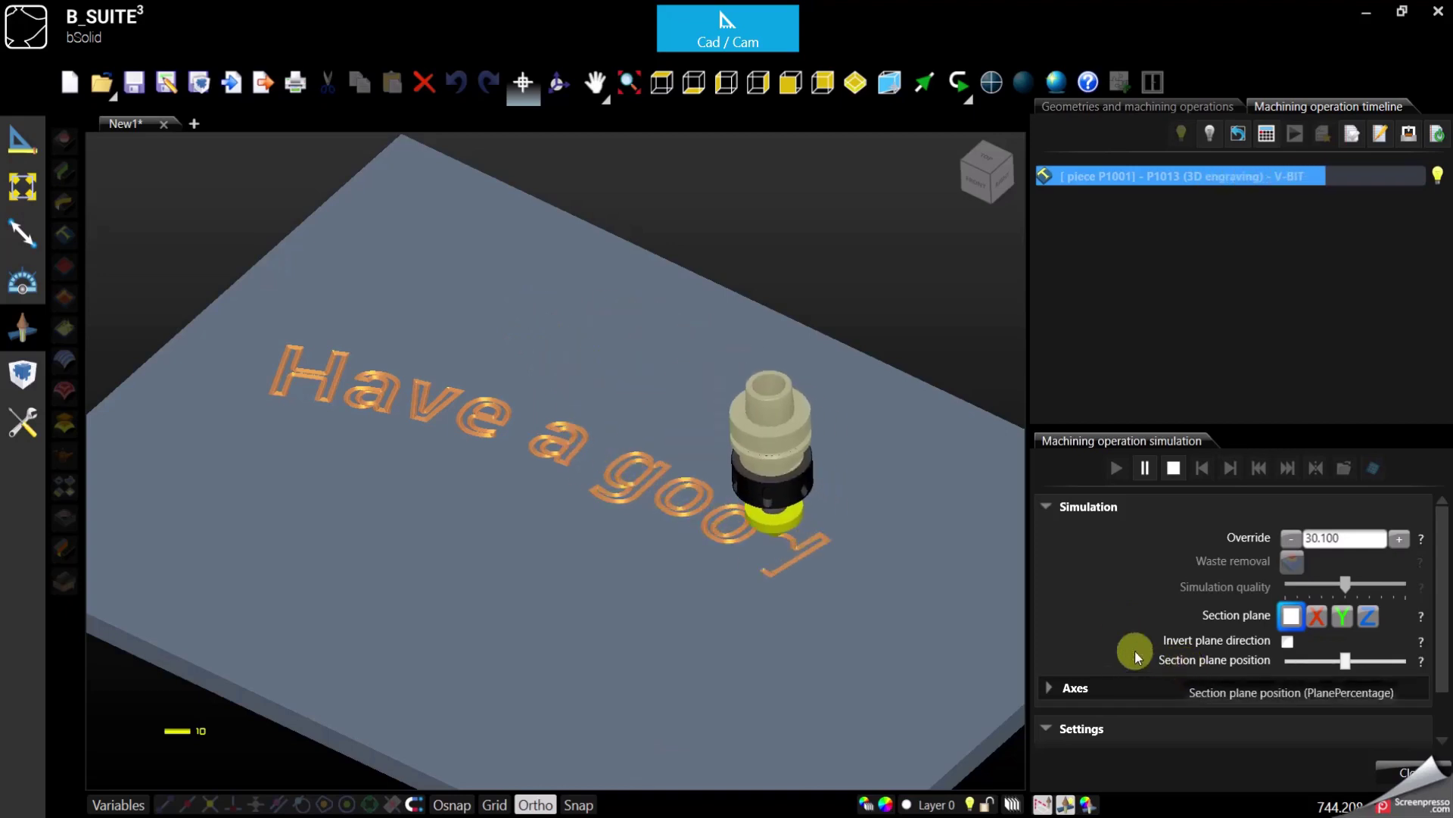
pyautogui.click(42, 327)
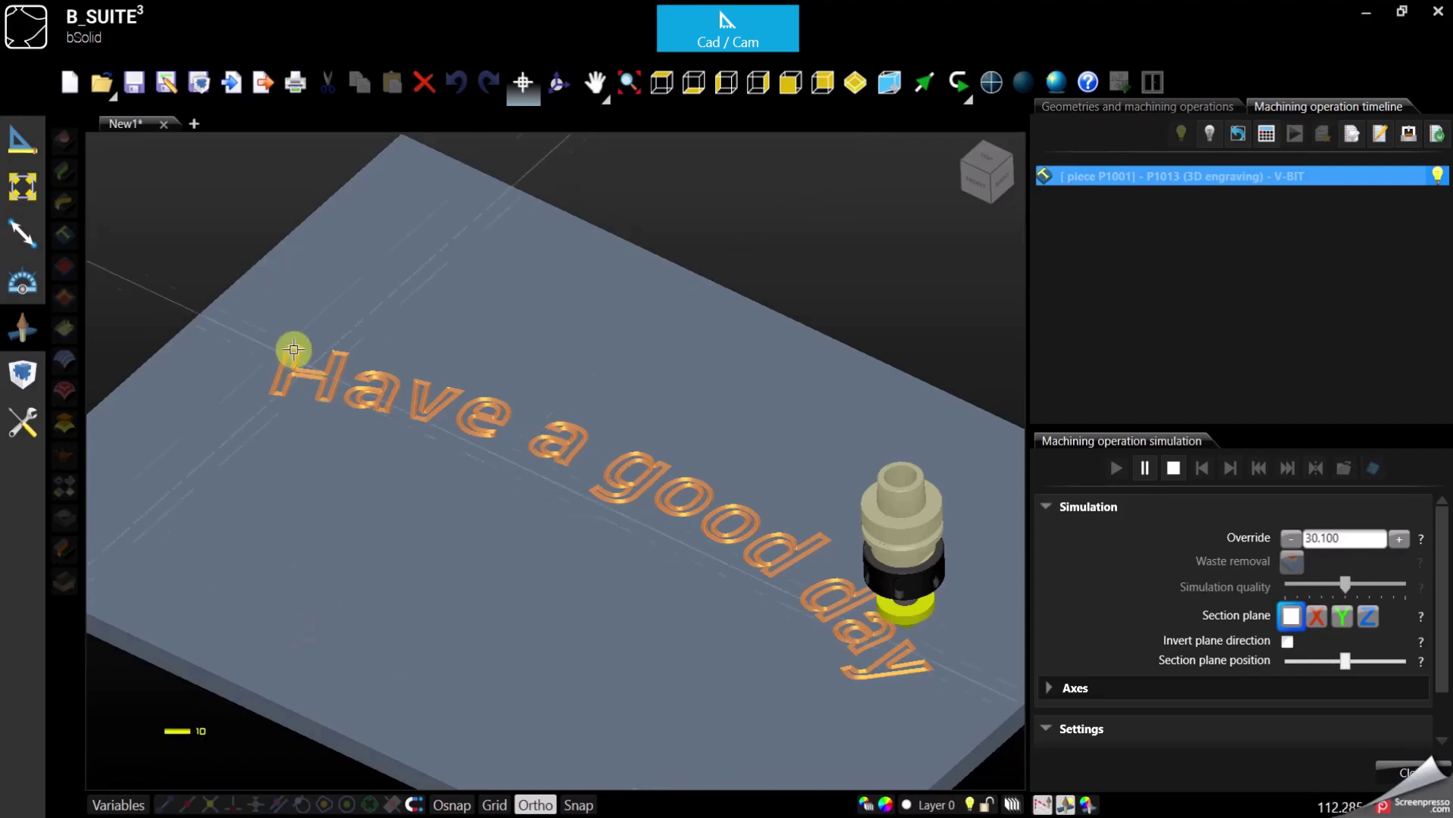
# Examine the simulated grooves along the outlines of the letters in "Have" up close, and close the simulation
pyautogui.scroll(5, 292, 347)
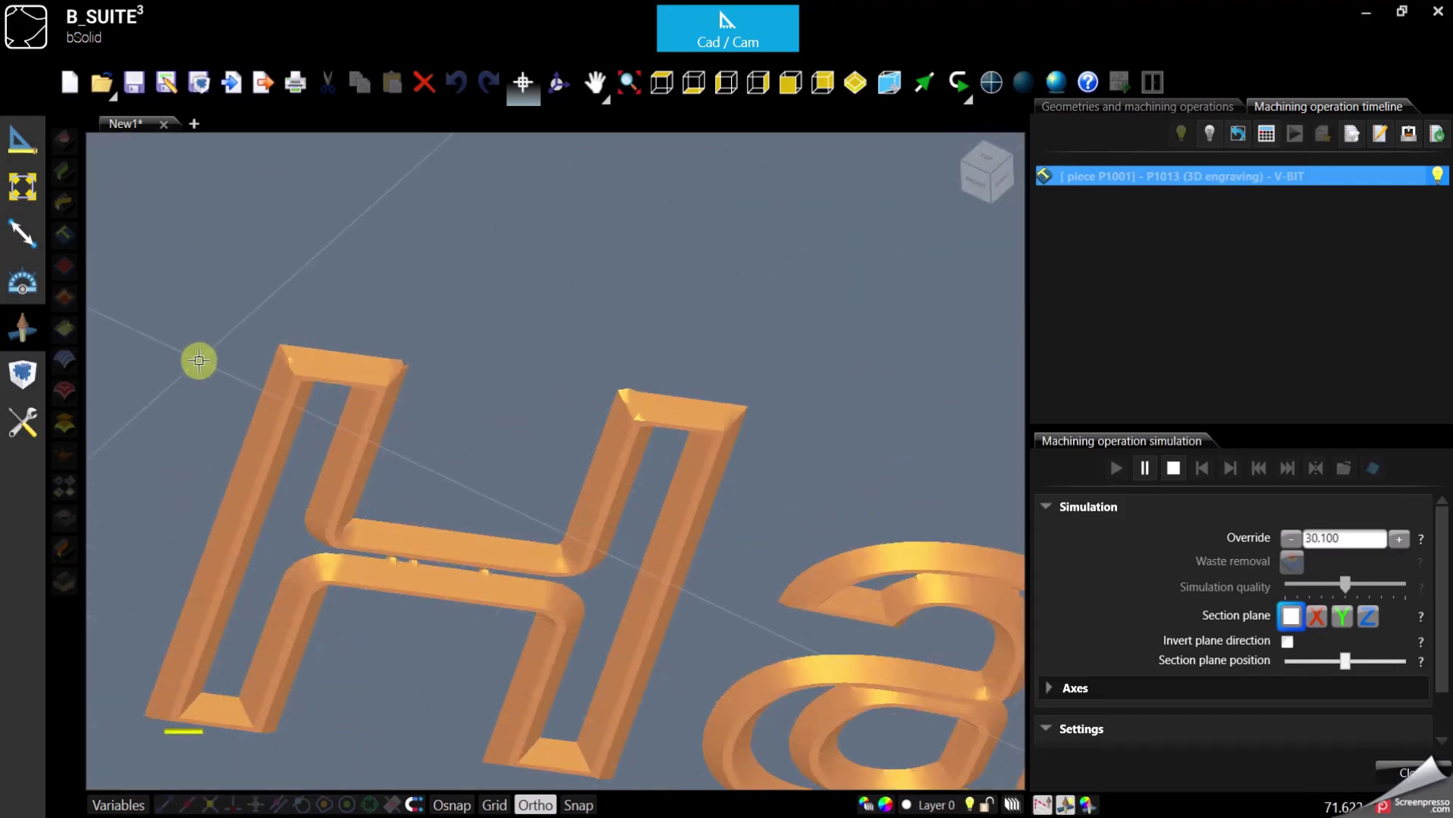
pyautogui.scroll(-2, 261, 316)
pyautogui.scroll(-1, 262, 316)
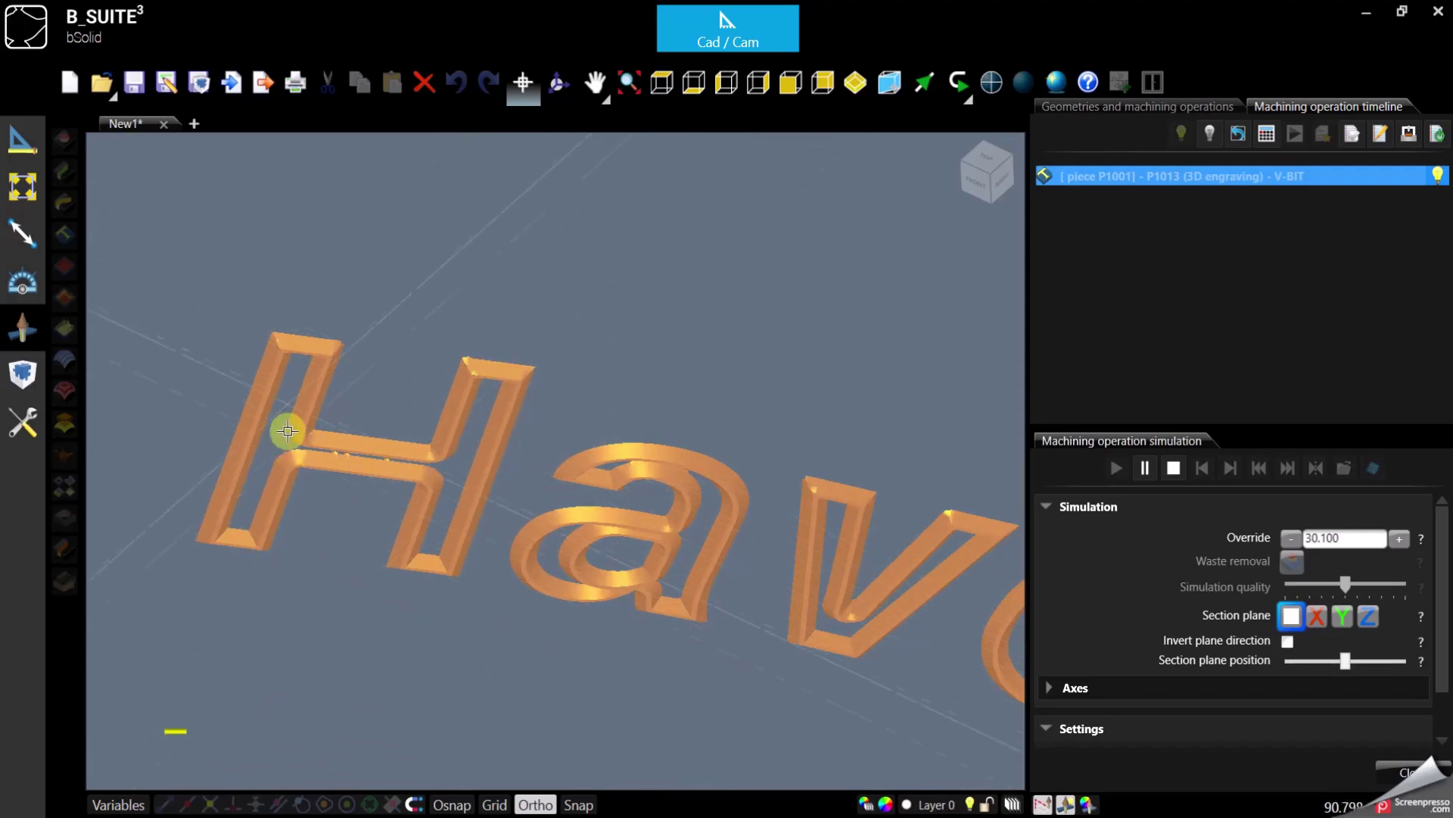
pyautogui.scroll(1, 554, 535)
pyautogui.scroll(1, 554, 535)
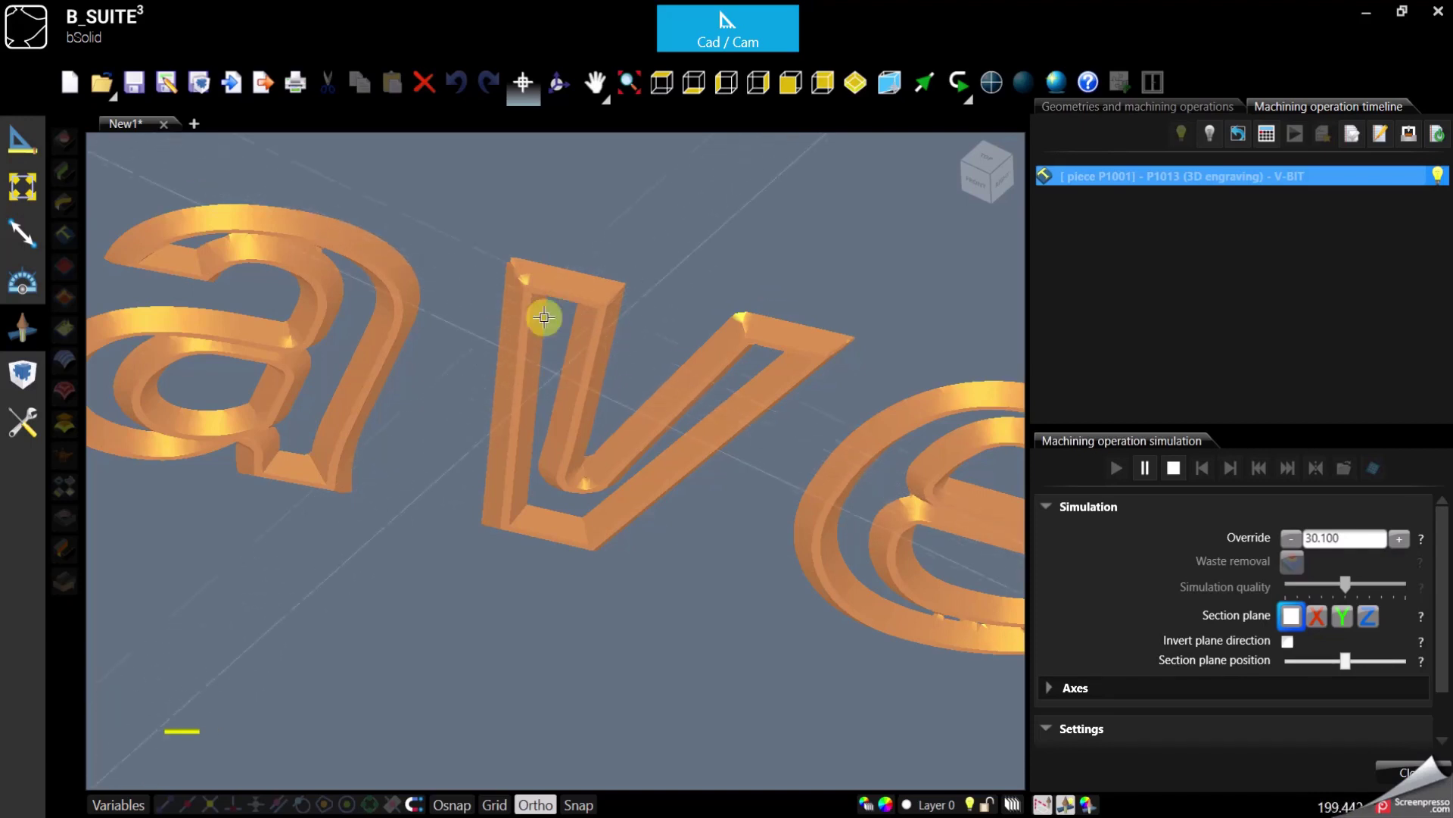
pyautogui.scroll(-1, 441, 301)
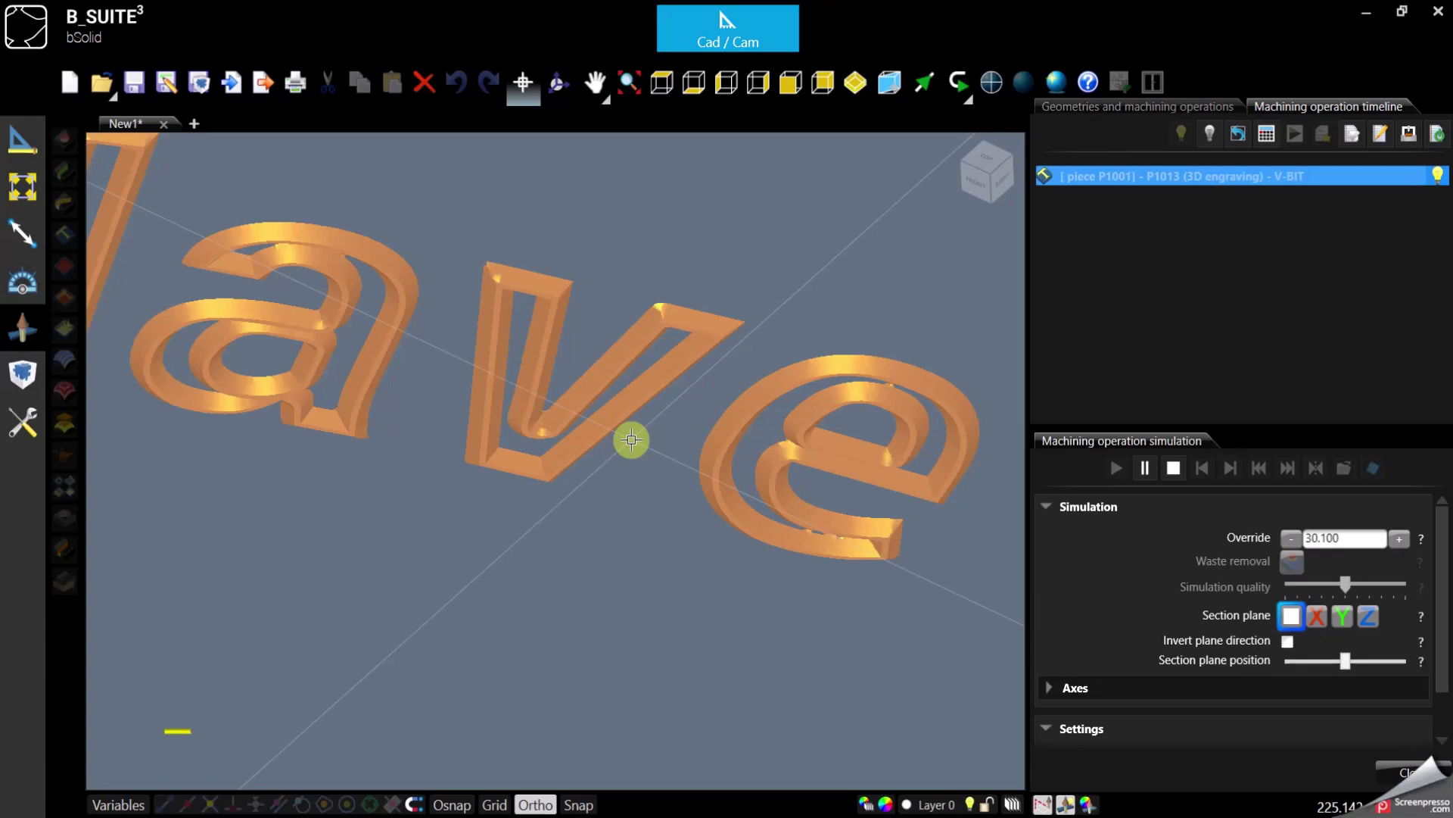
pyautogui.scroll(-1, 632, 439)
pyautogui.scroll(-1, 275, 308)
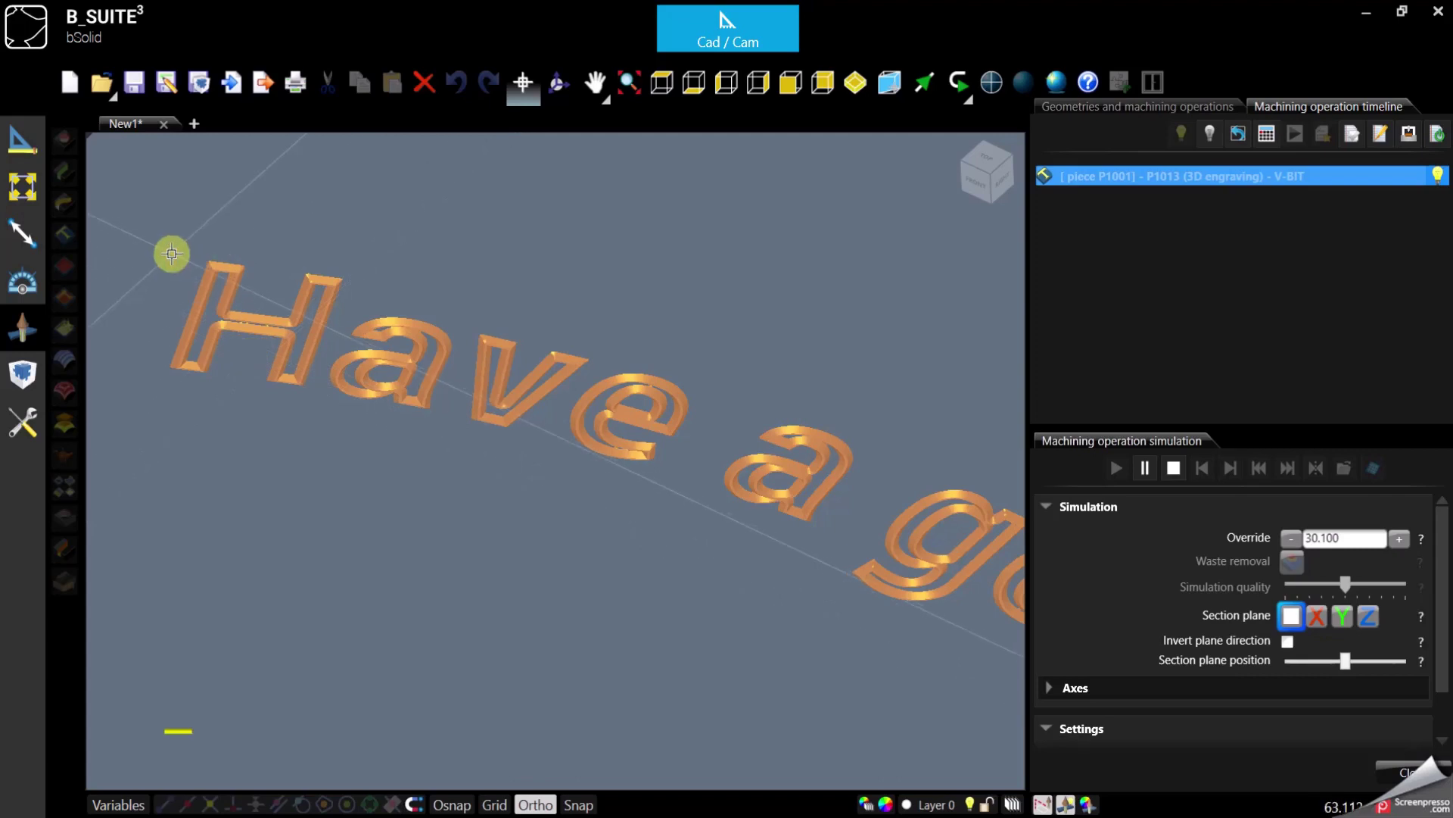
pyautogui.scroll(3, 552, 529)
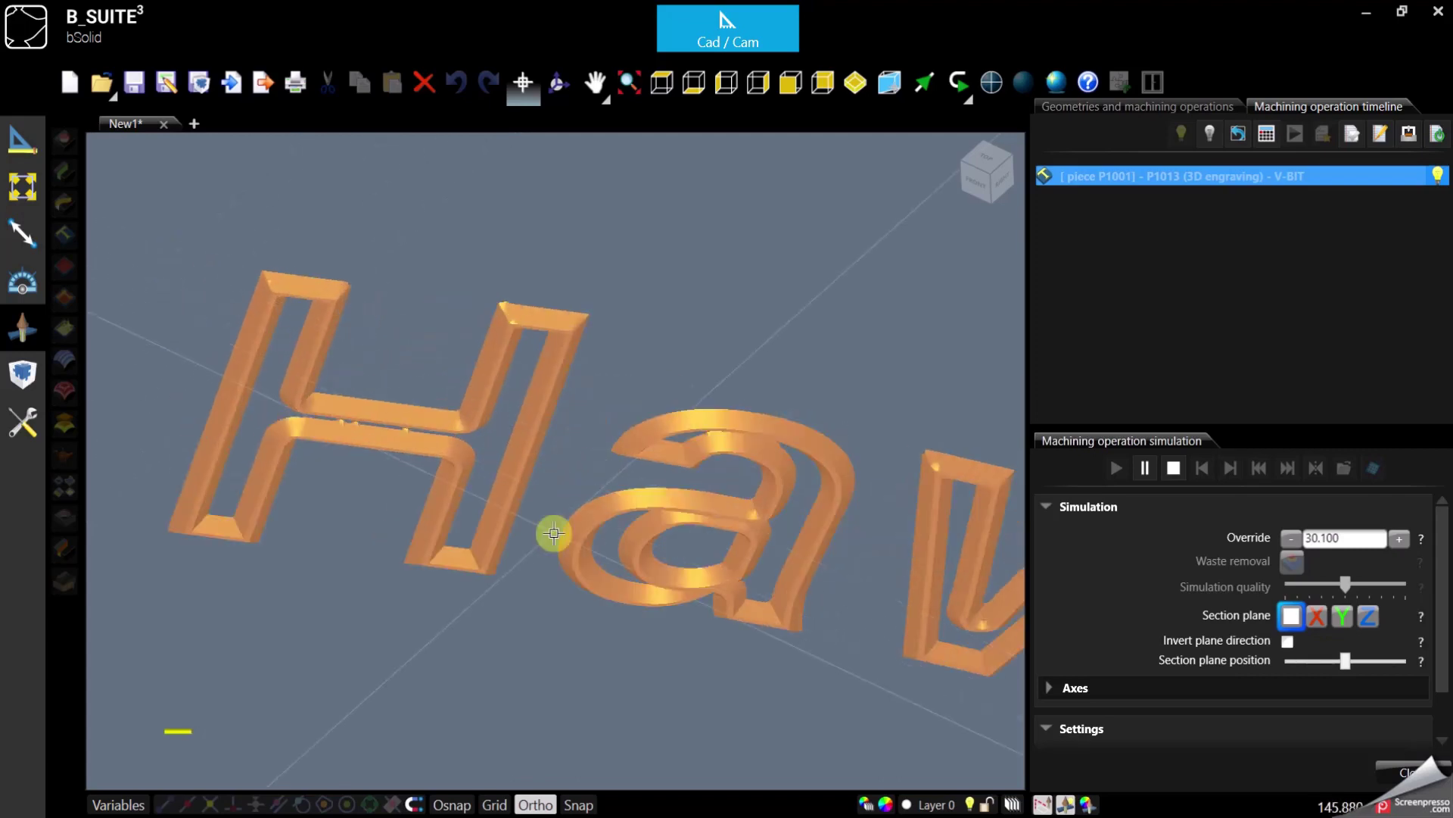
pyautogui.click(1172, 469)
pyautogui.click(1407, 772)
# Reopen the V-BIT 3D engraving for editing and enable pocketing
pyautogui.scroll(-3, 351, 380)
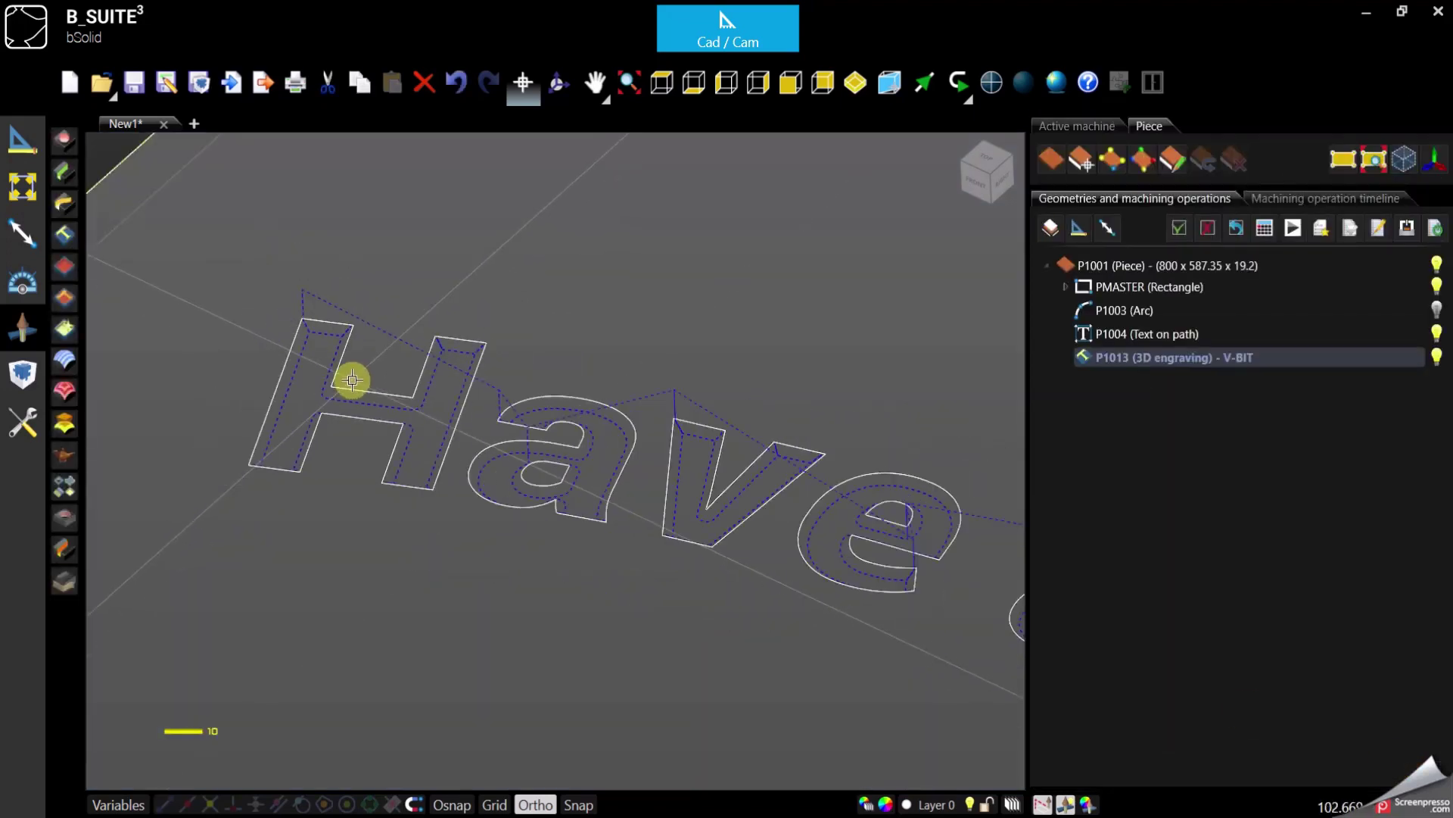
pyautogui.doubleClick(1204, 365)
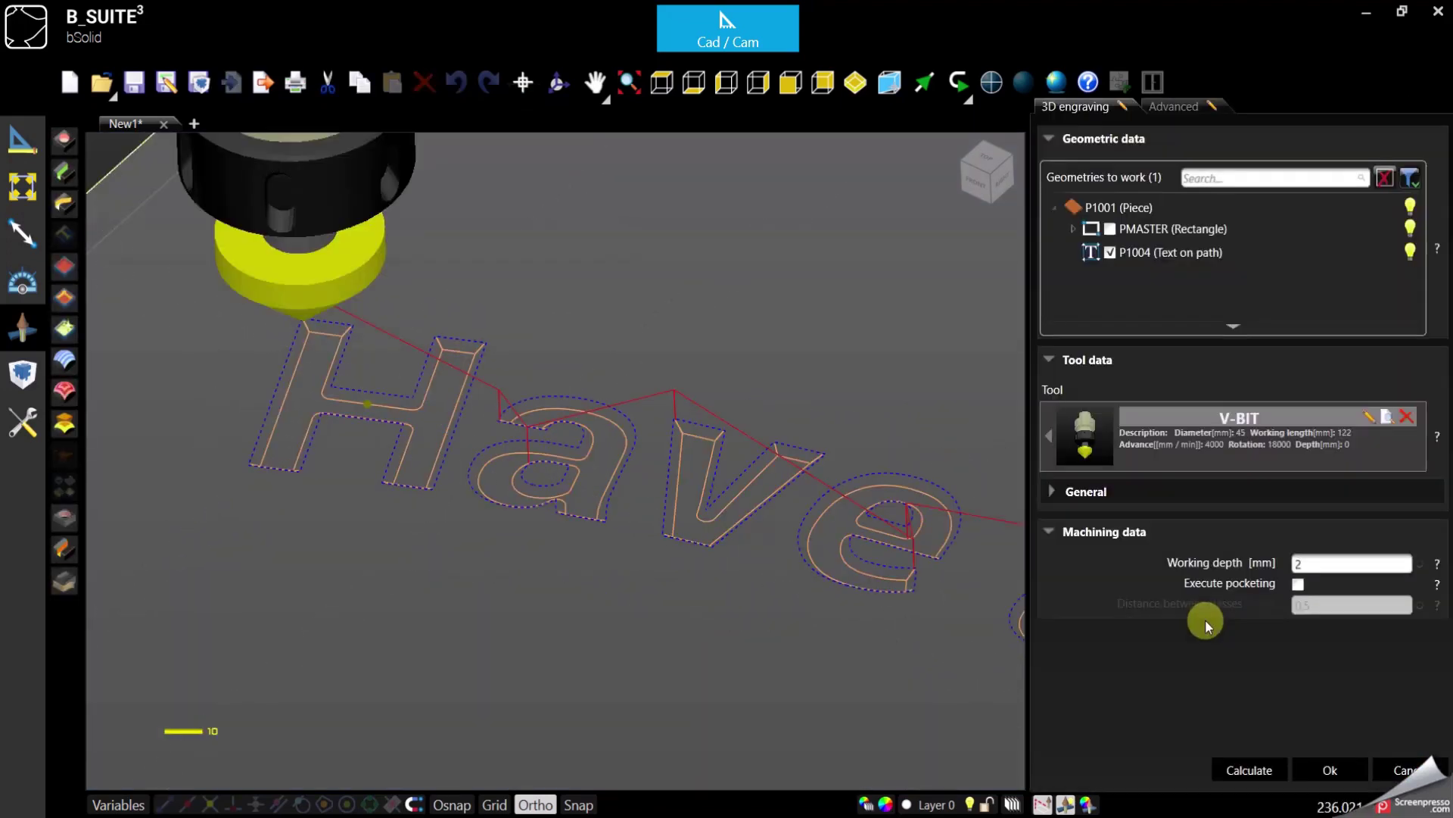
pyautogui.click(1299, 585)
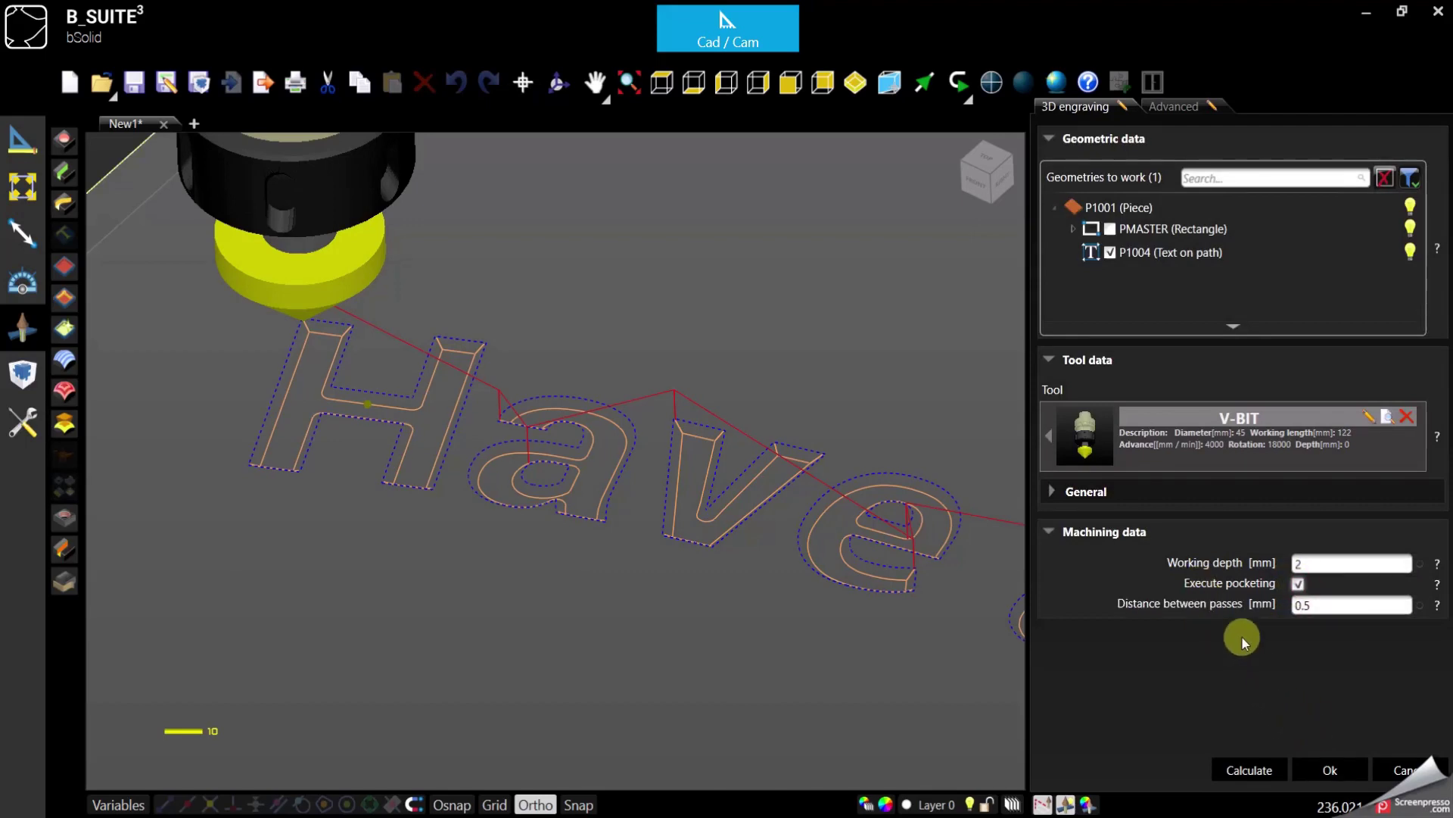
# Examine from the front how the V-bit toolpath descends from the piece's surface to the working depth at the first letter
pyautogui.click(793, 90)
pyautogui.scroll(8, 252, 407)
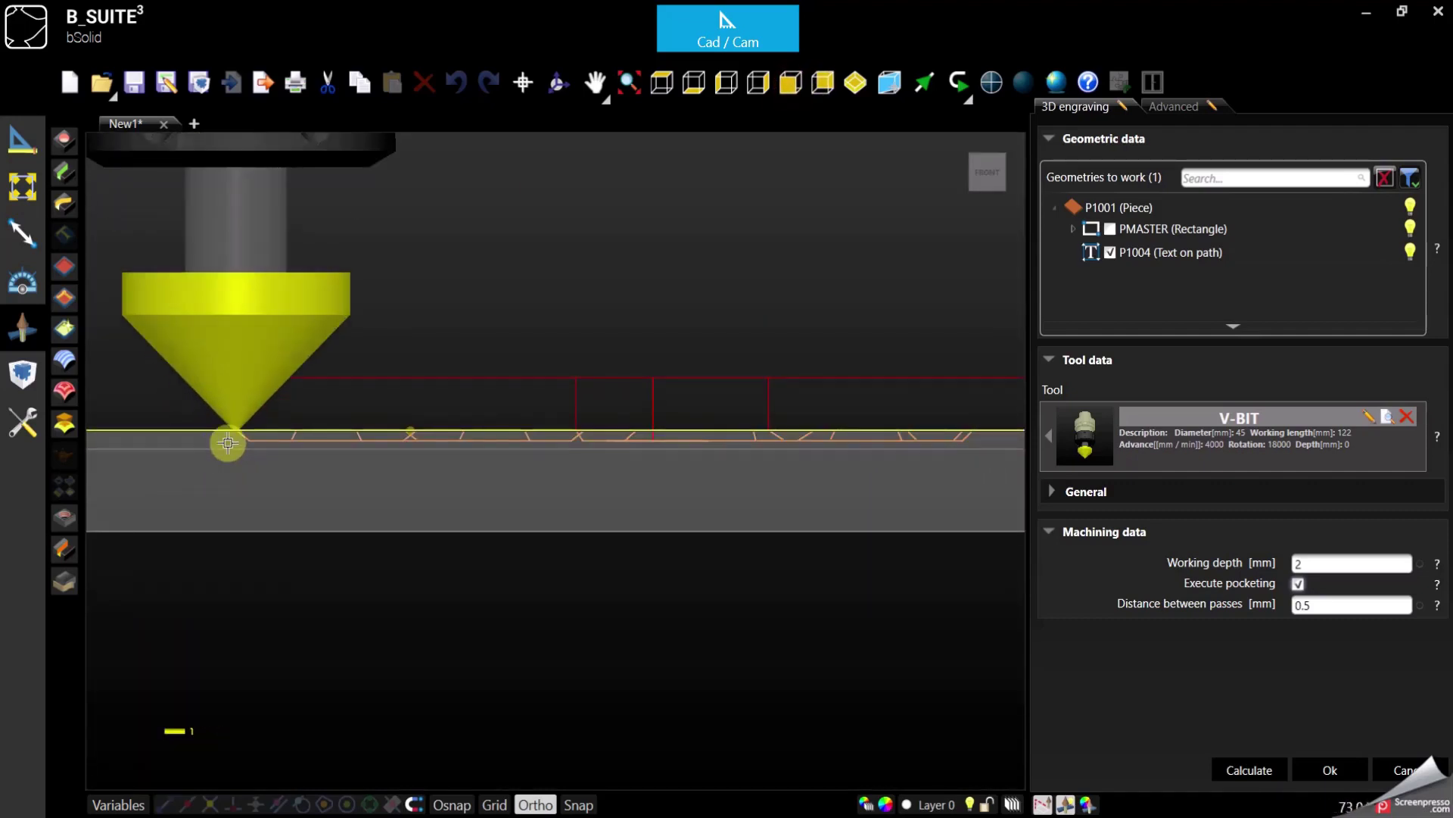
pyautogui.scroll(3, 253, 406)
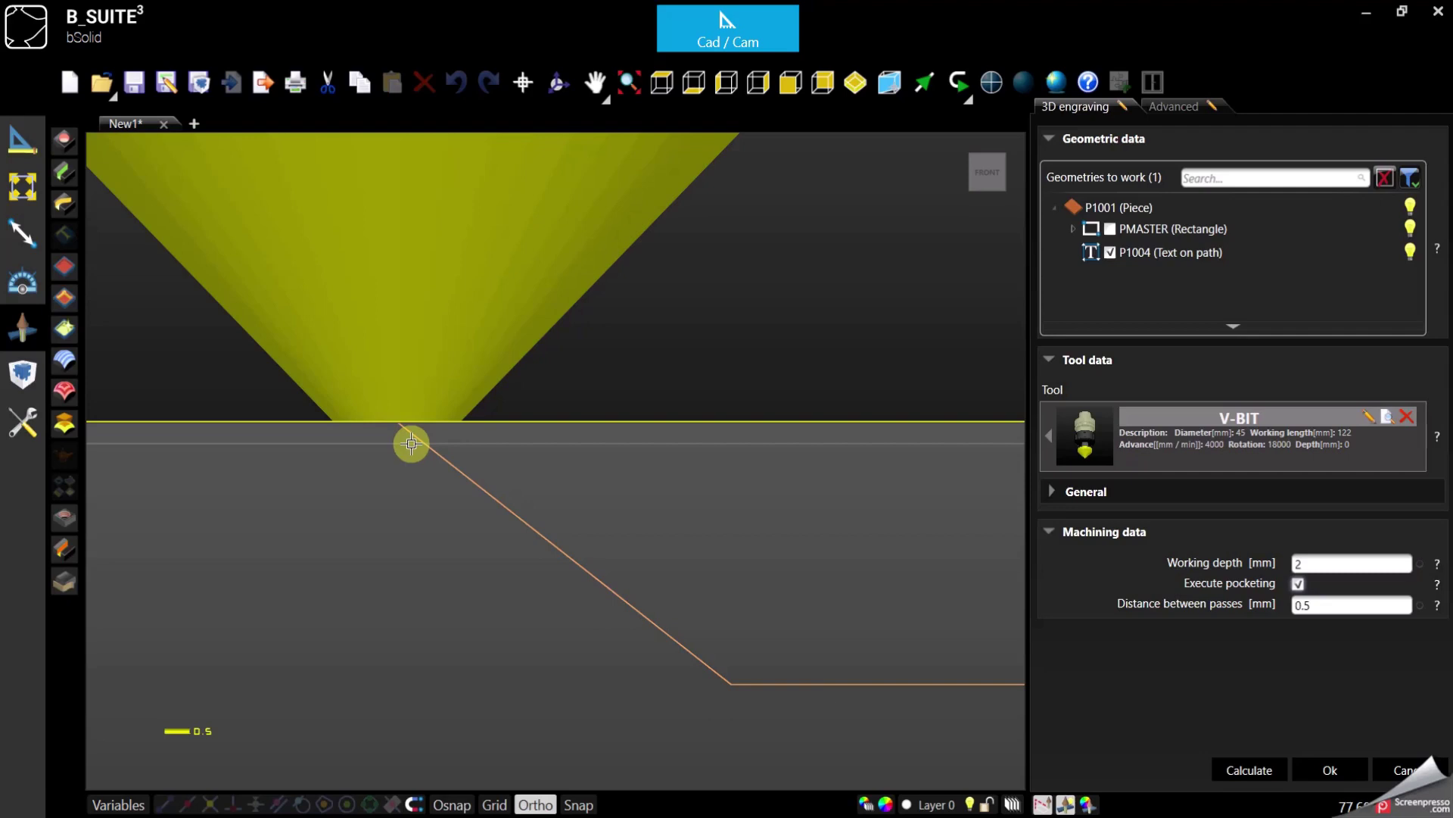
pyautogui.scroll(-3, 369, 423)
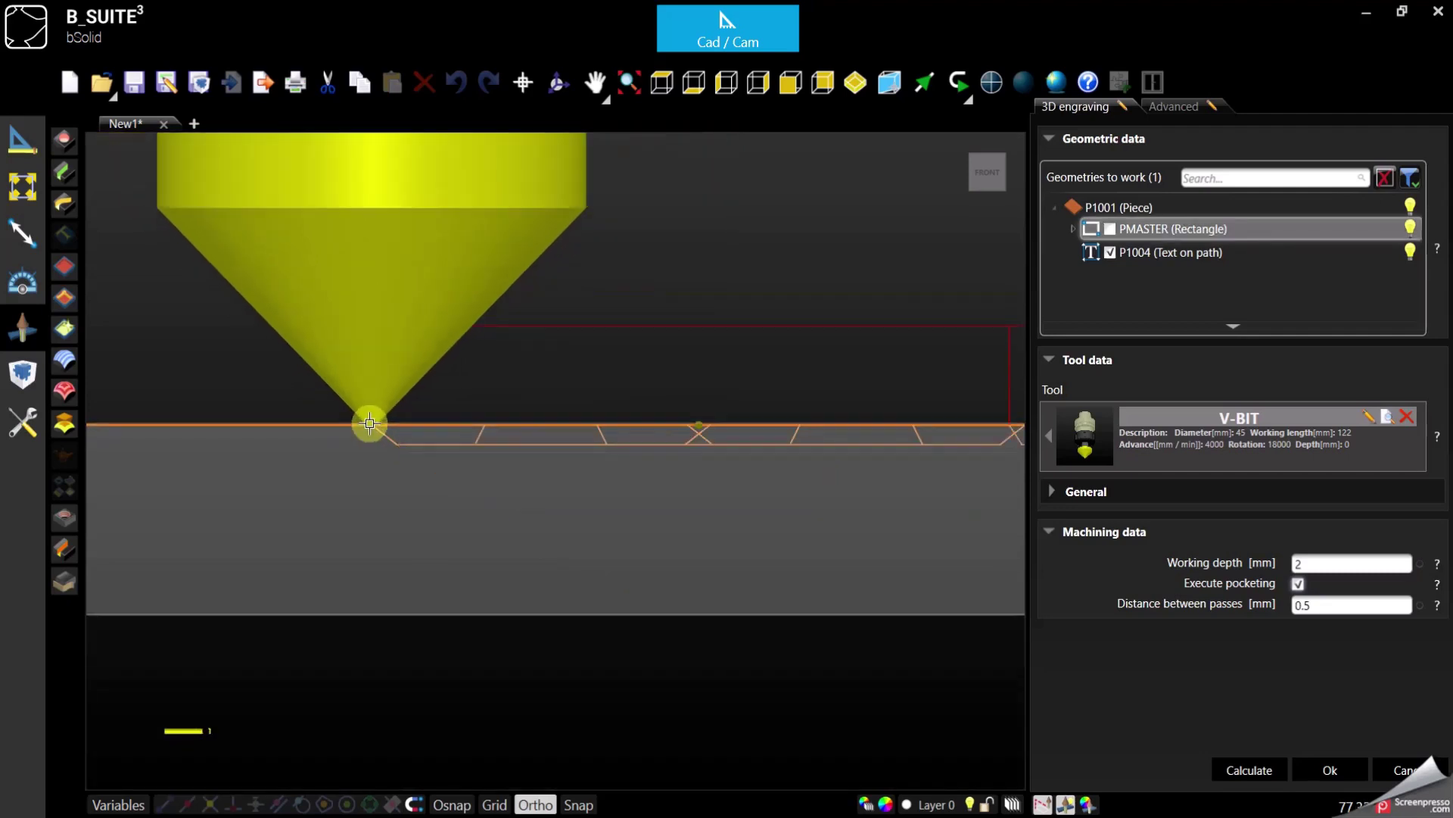
pyautogui.scroll(-2, 370, 423)
pyautogui.click(855, 82)
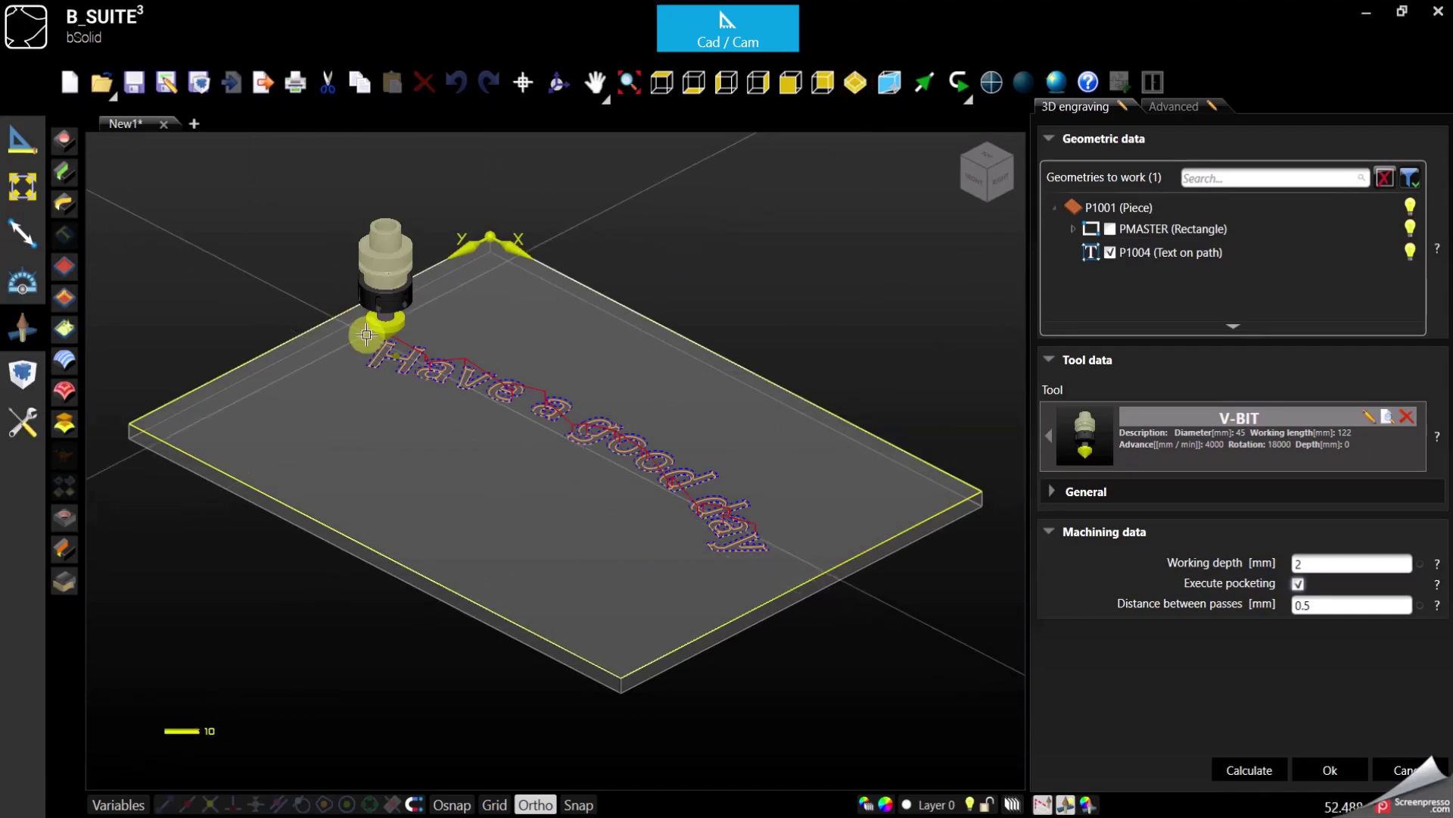
# Calculate the pocketing with 0.5 mm between passes, check the toolpath on the first letters and confirm the engraving
pyautogui.scroll(4, 389, 386)
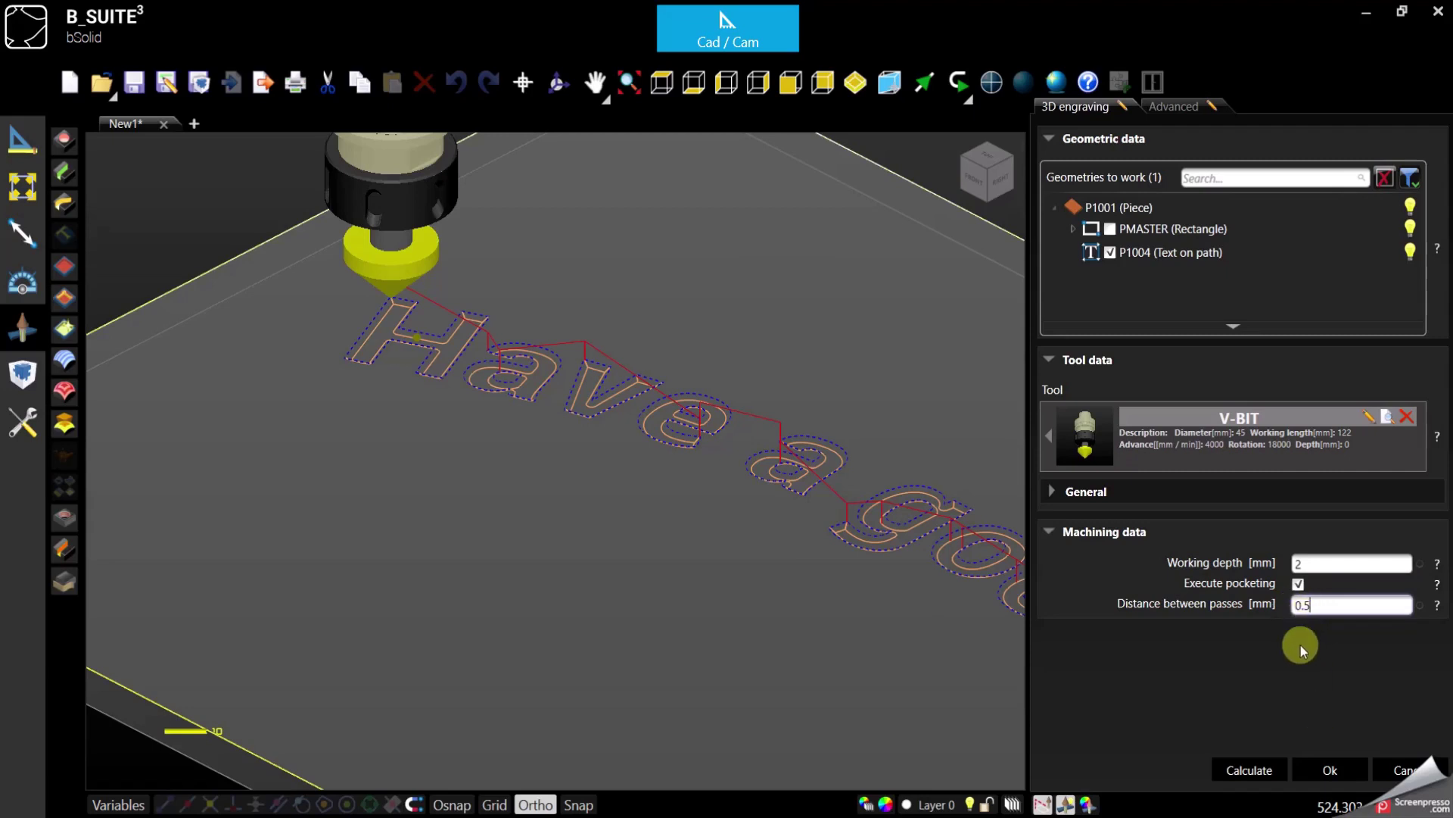
pyautogui.click(1273, 769)
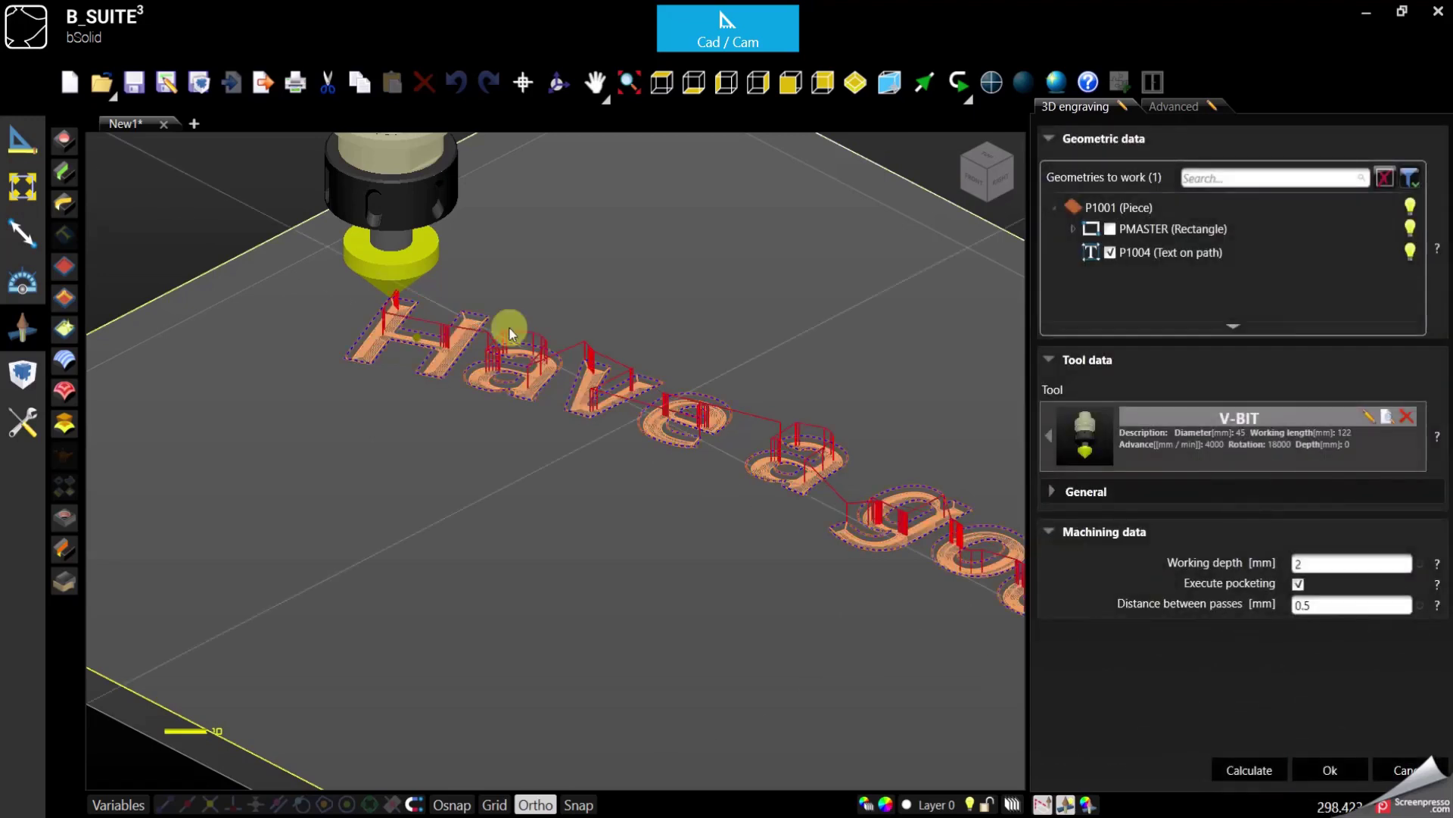
pyautogui.scroll(5, 391, 314)
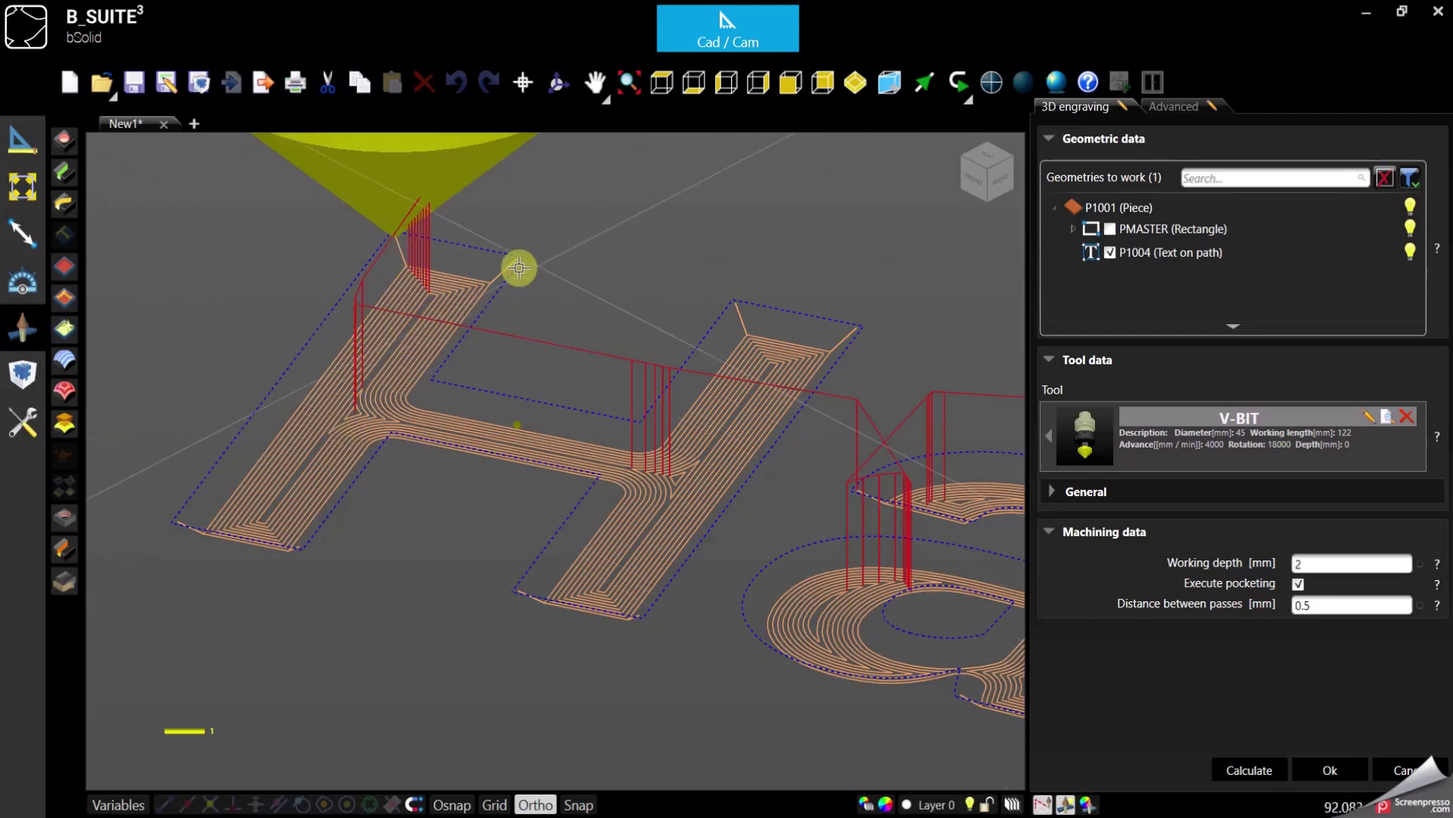
pyautogui.scroll(-1, 284, 270)
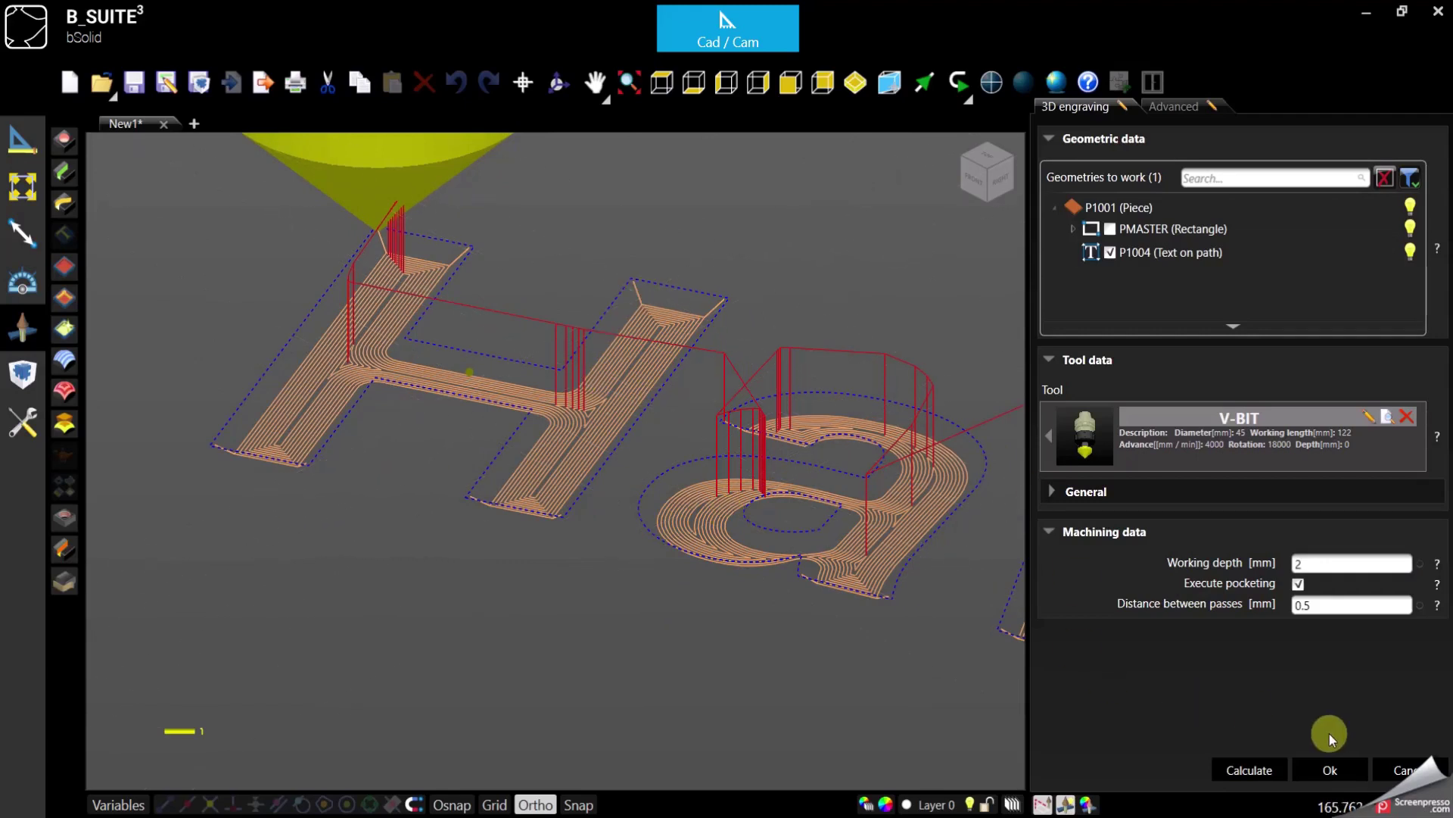
pyautogui.click(1316, 773)
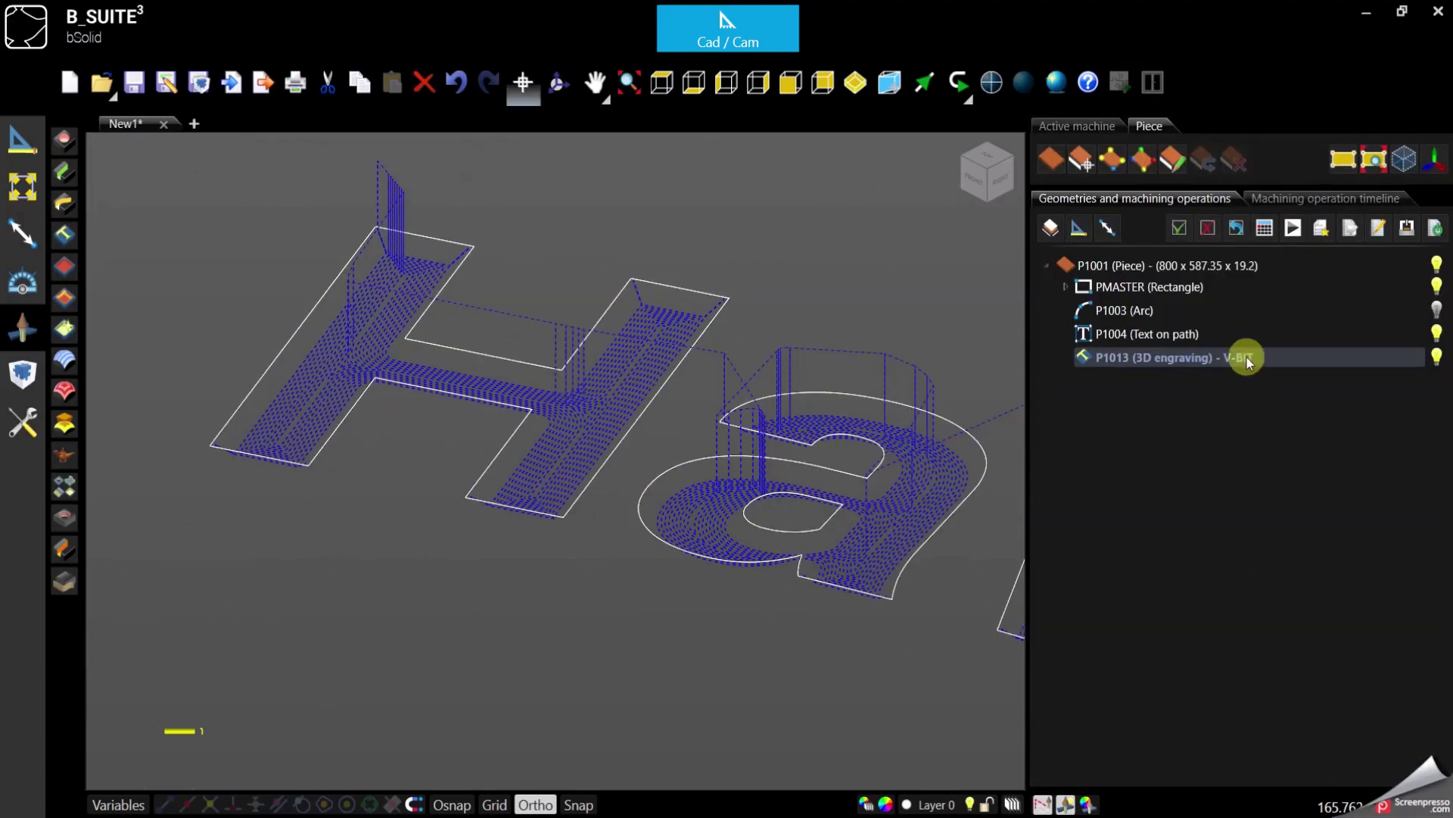
# Run the machining simulation of the pocketed engraving and examine the letter H's floor and edges up close
pyautogui.click(1302, 228)
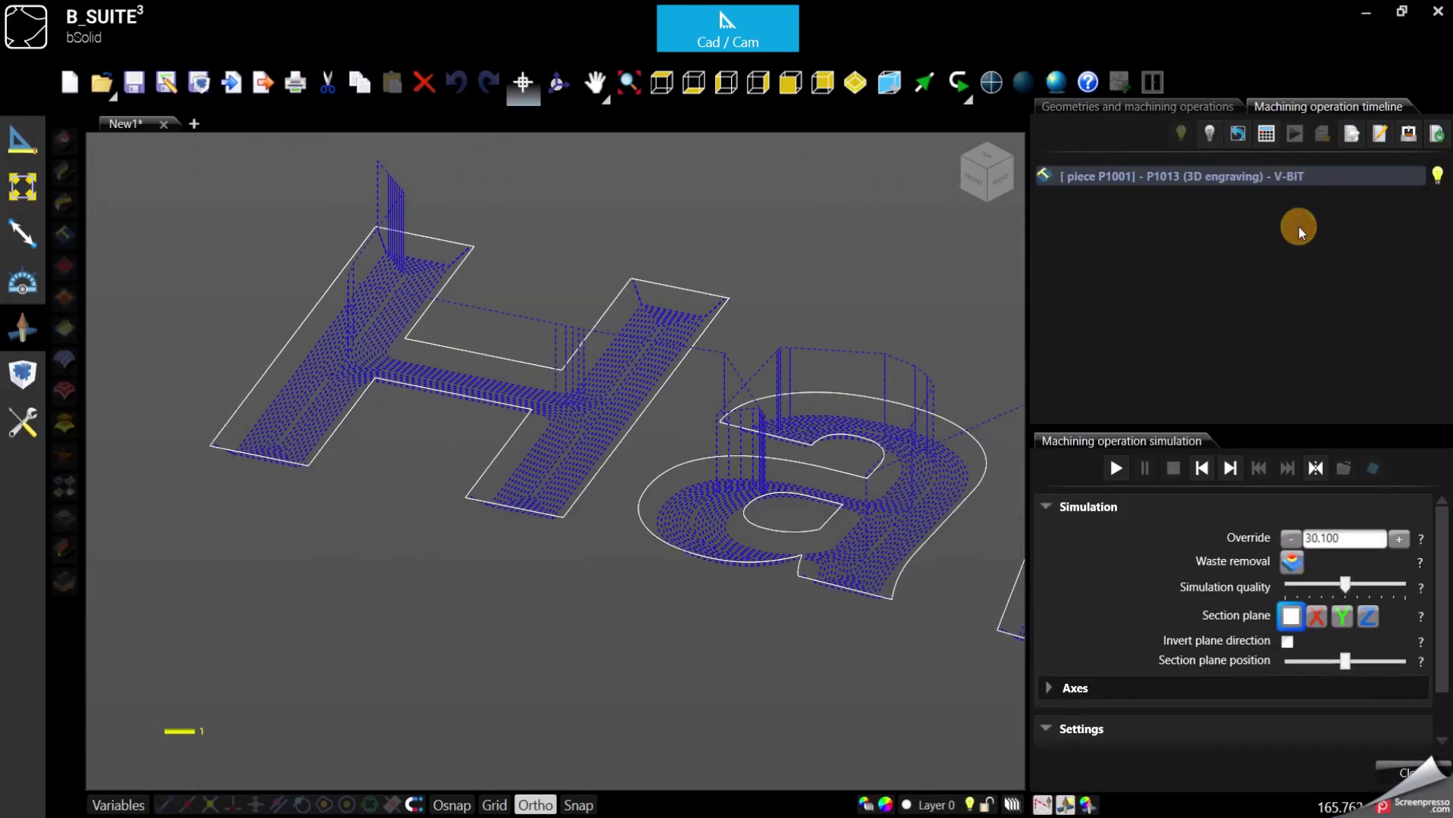
pyautogui.click(1115, 471)
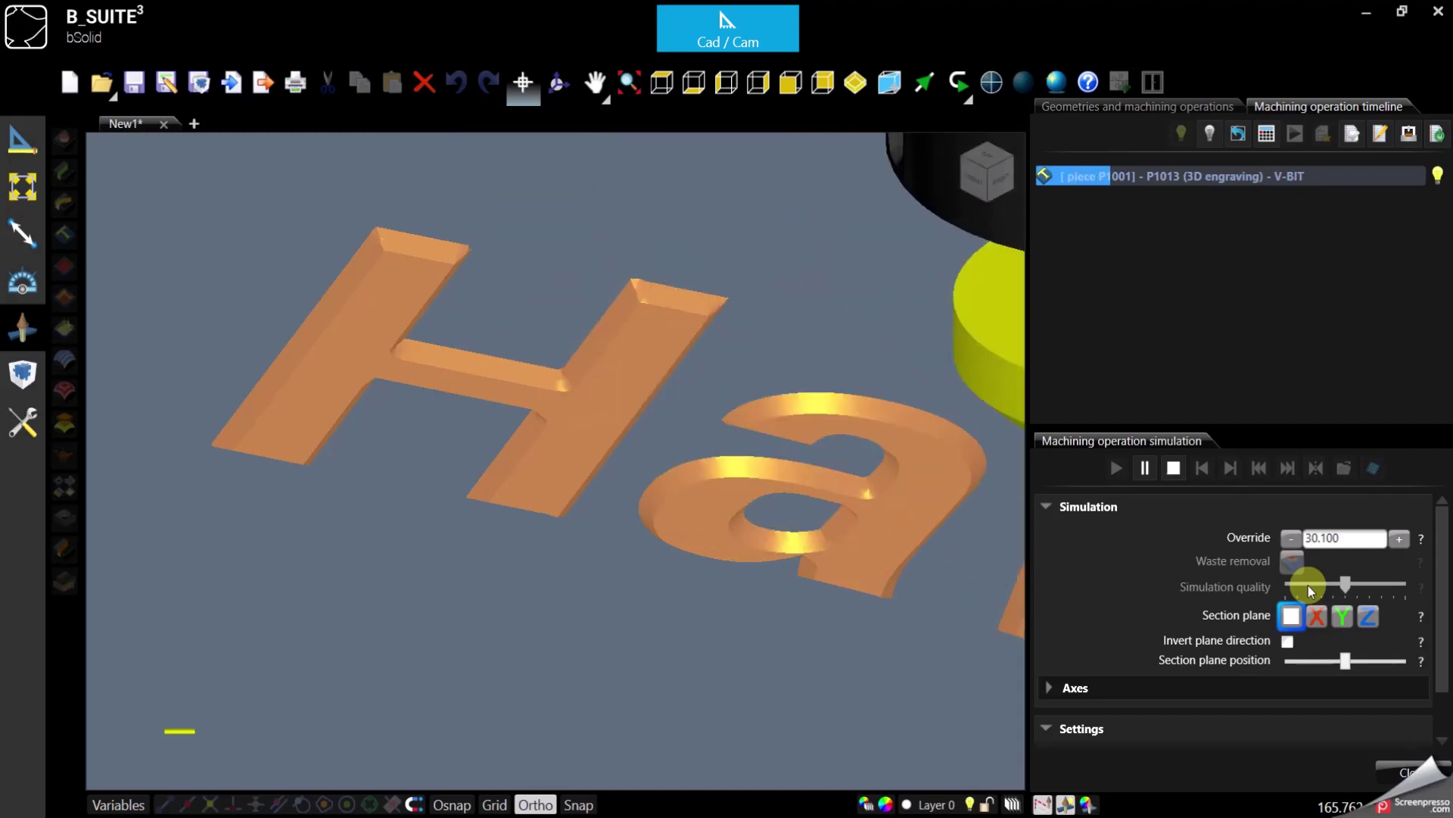
pyautogui.scroll(3, 366, 250)
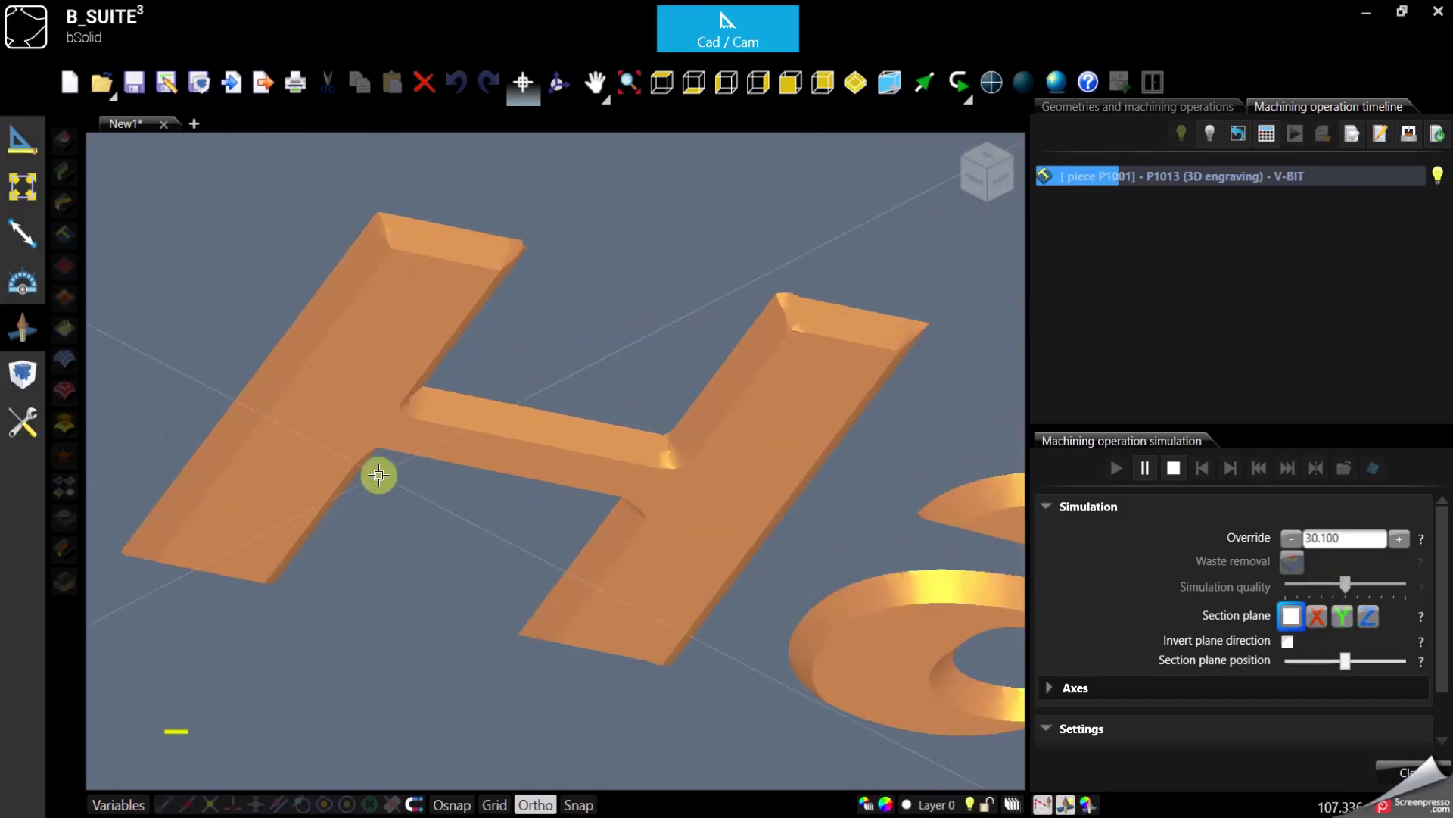
pyautogui.scroll(-2, 343, 387)
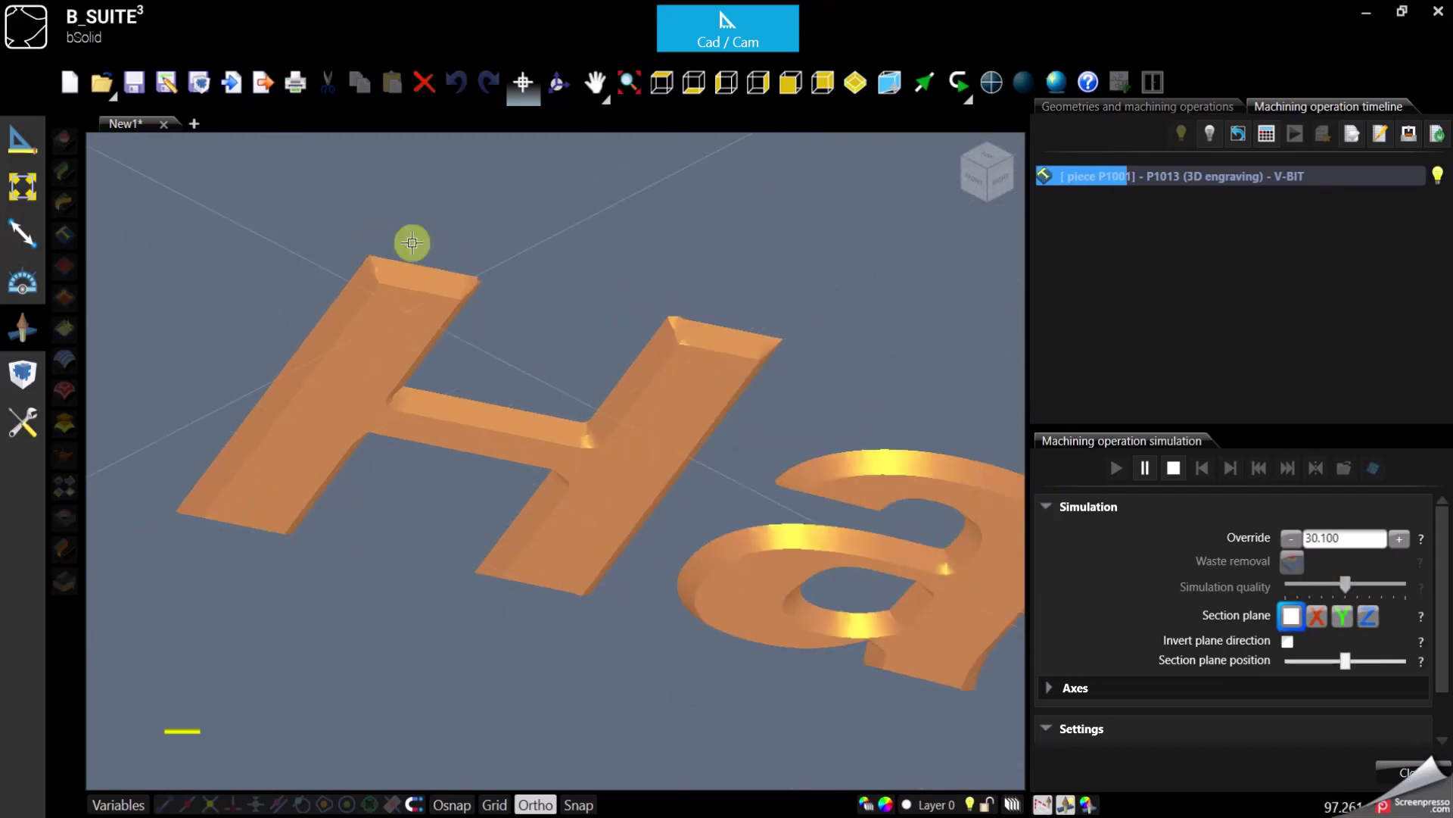
pyautogui.click(557, 81)
pyautogui.moveTo(394, 250); pyautogui.dragTo(590, 431)
pyautogui.click(558, 82)
pyautogui.moveTo(377, 477); pyautogui.dragTo(734, 474)
pyautogui.scroll(5, 731, 478)
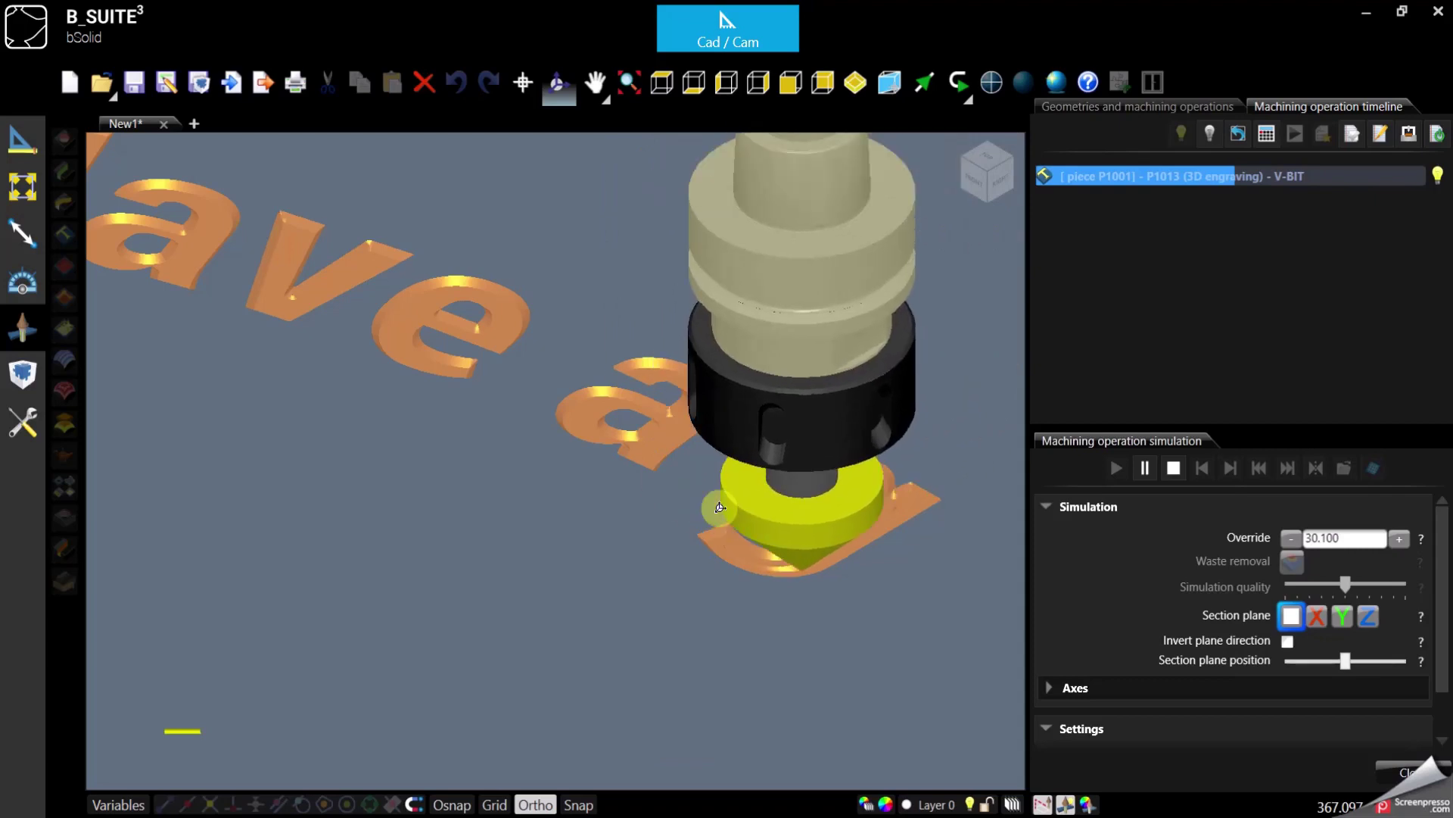
# Raise the simulation override to 80.100 and examine the pocketed text as a whole from tilted and top views
pyautogui.scroll(-5, 337, 344)
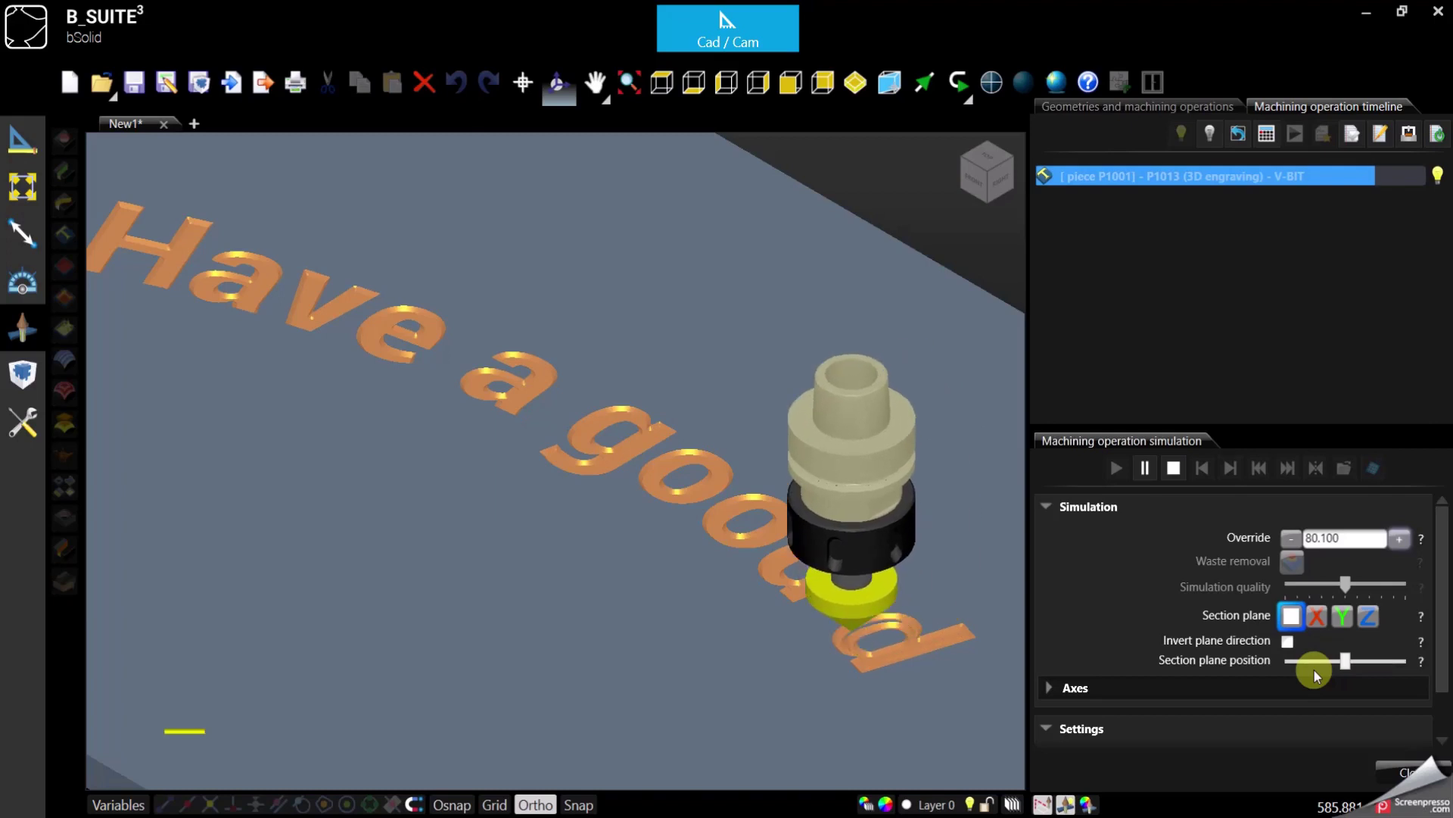
pyautogui.scroll(-3, 972, 577)
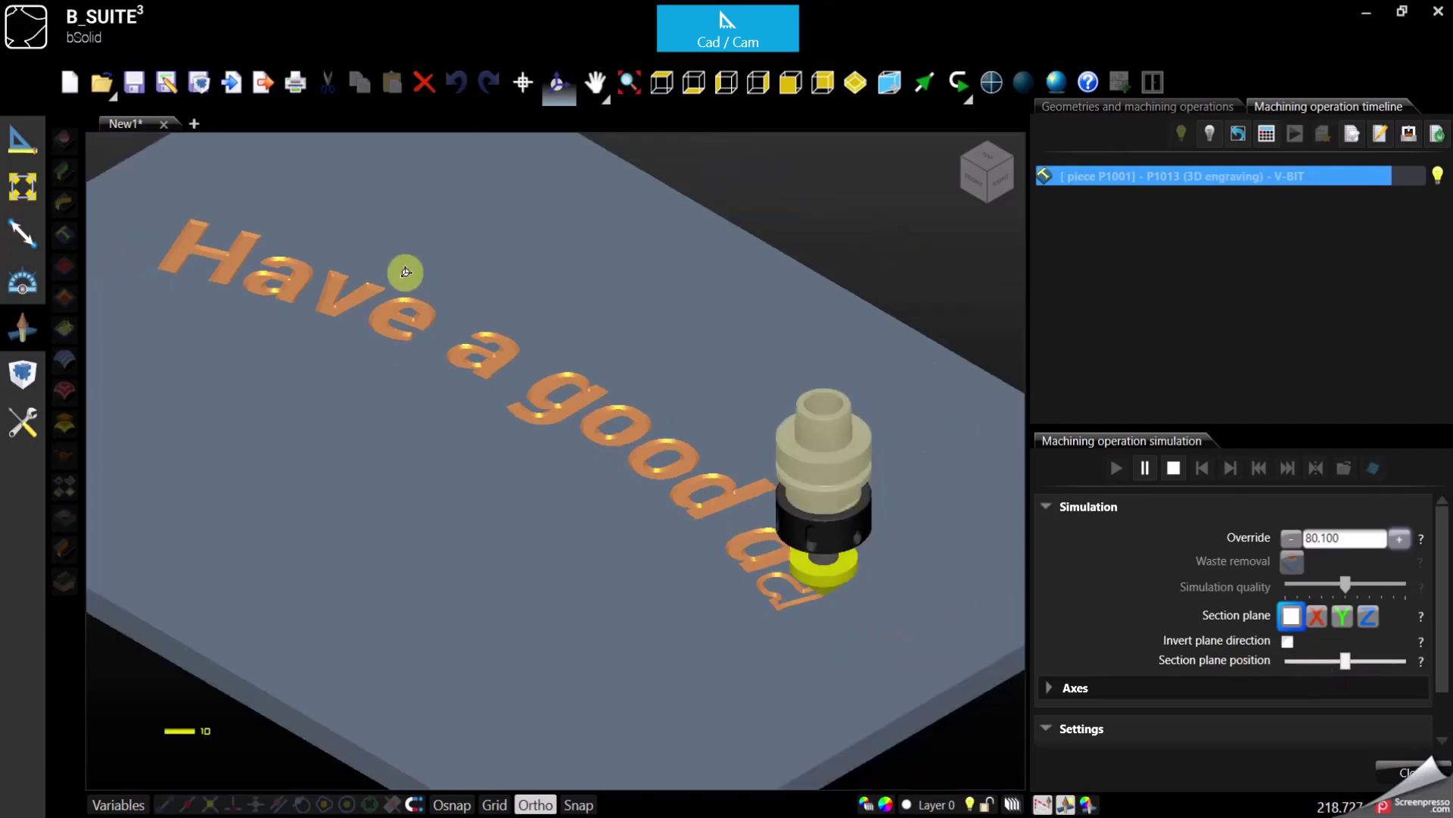
pyautogui.click(664, 82)
pyautogui.scroll(3, 601, 378)
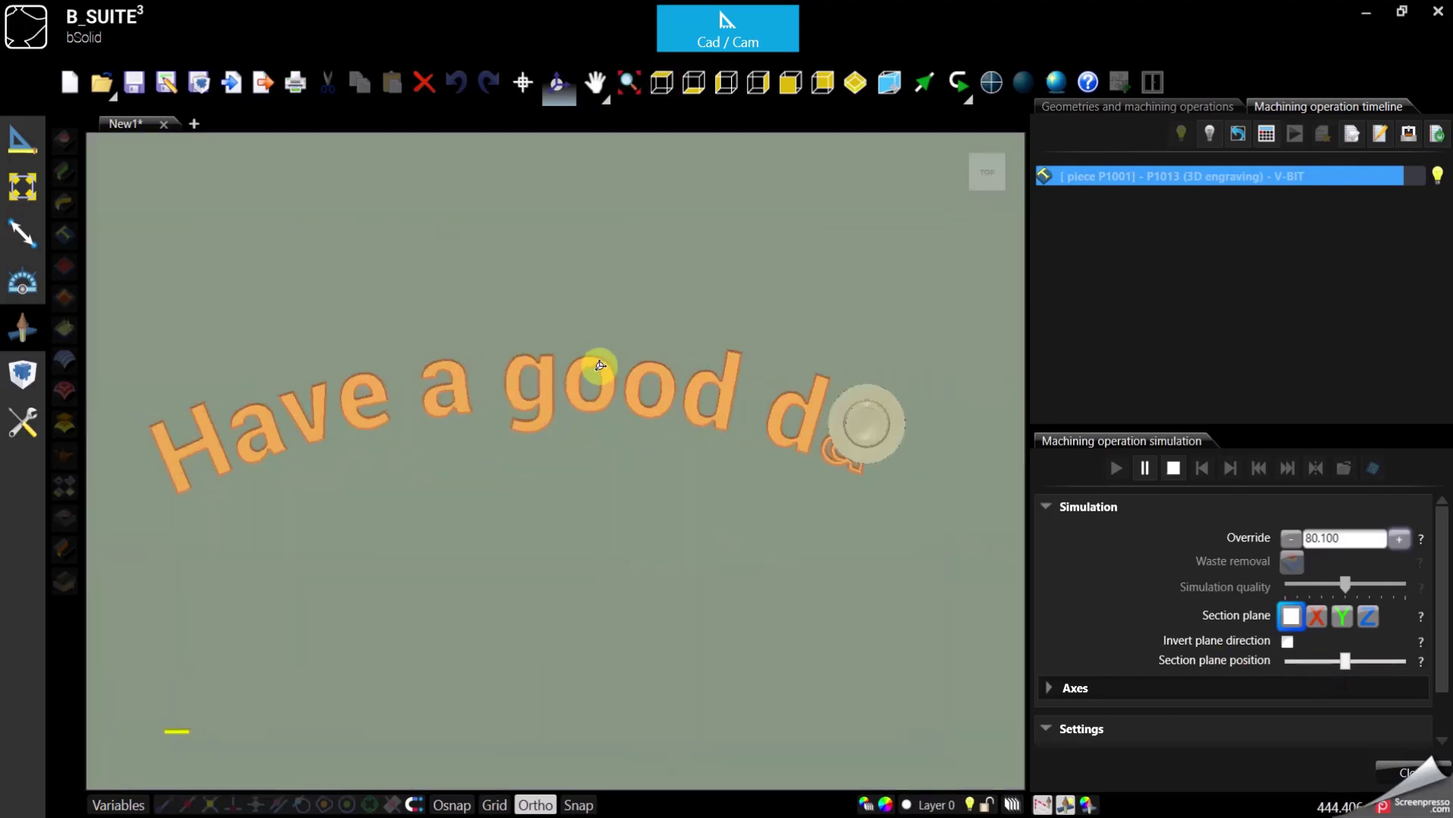
# Examine the simulated pocketed letters of "good day" up close, checking their floors and sloped edges from top and tilted views
pyautogui.scroll(3, 500, 360)
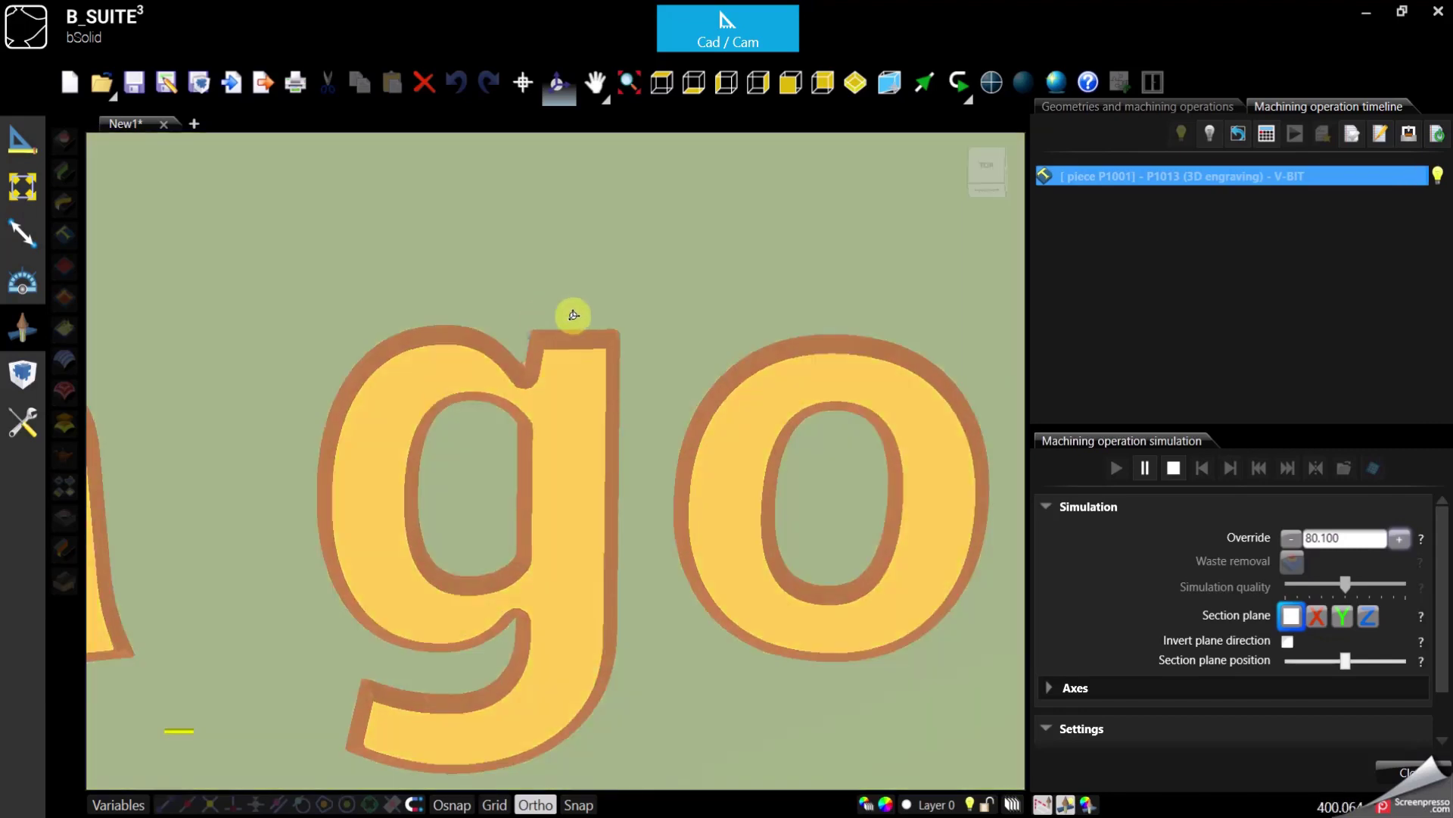
pyautogui.scroll(2, 569, 387)
pyautogui.moveTo(568, 387); pyautogui.dragTo(586, 356, button='middle')
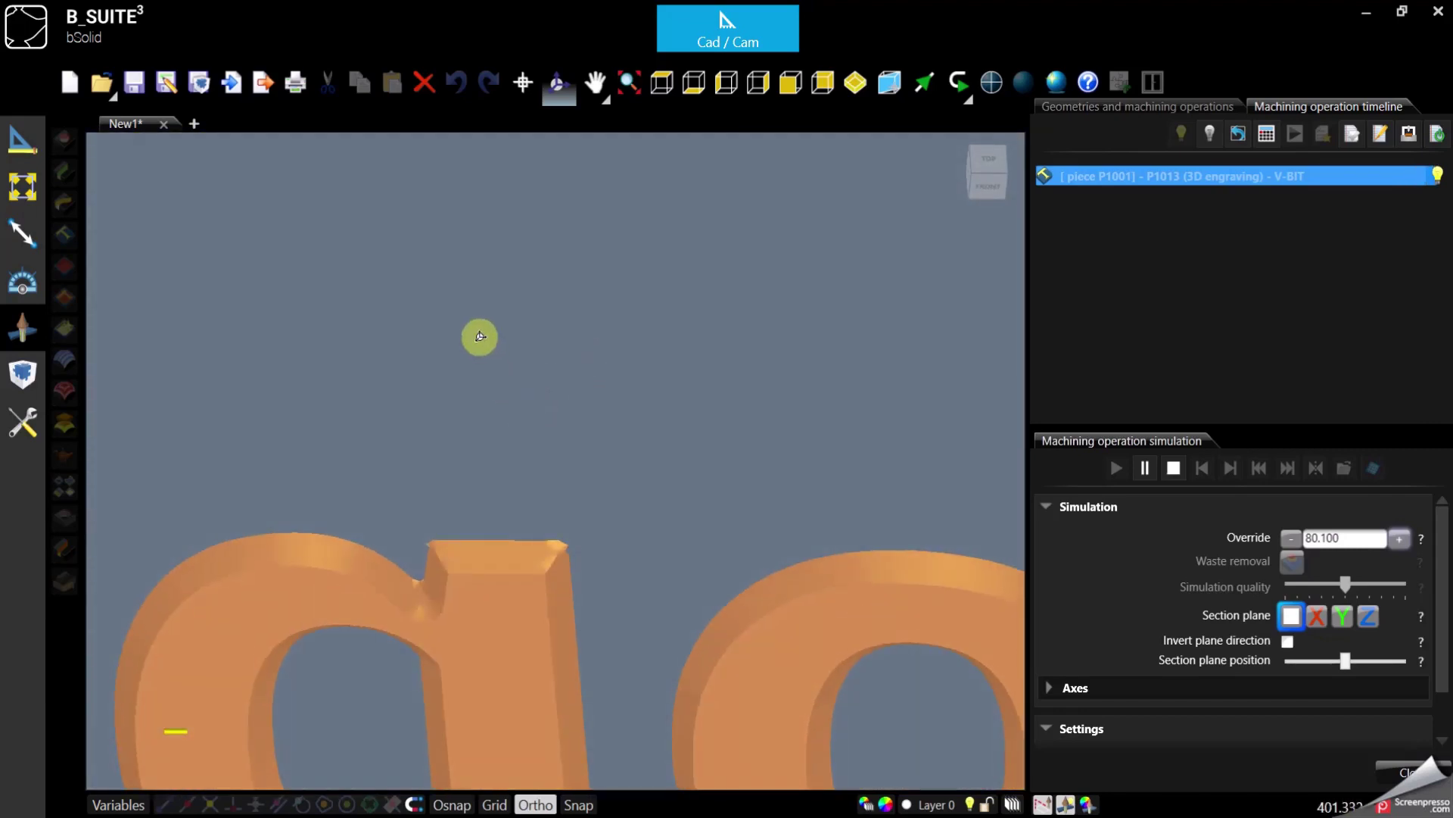
pyautogui.moveTo(480, 337); pyautogui.dragTo(656, 609, button='middle')
pyautogui.moveTo(724, 642); pyautogui.dragTo(845, 638, button='middle')
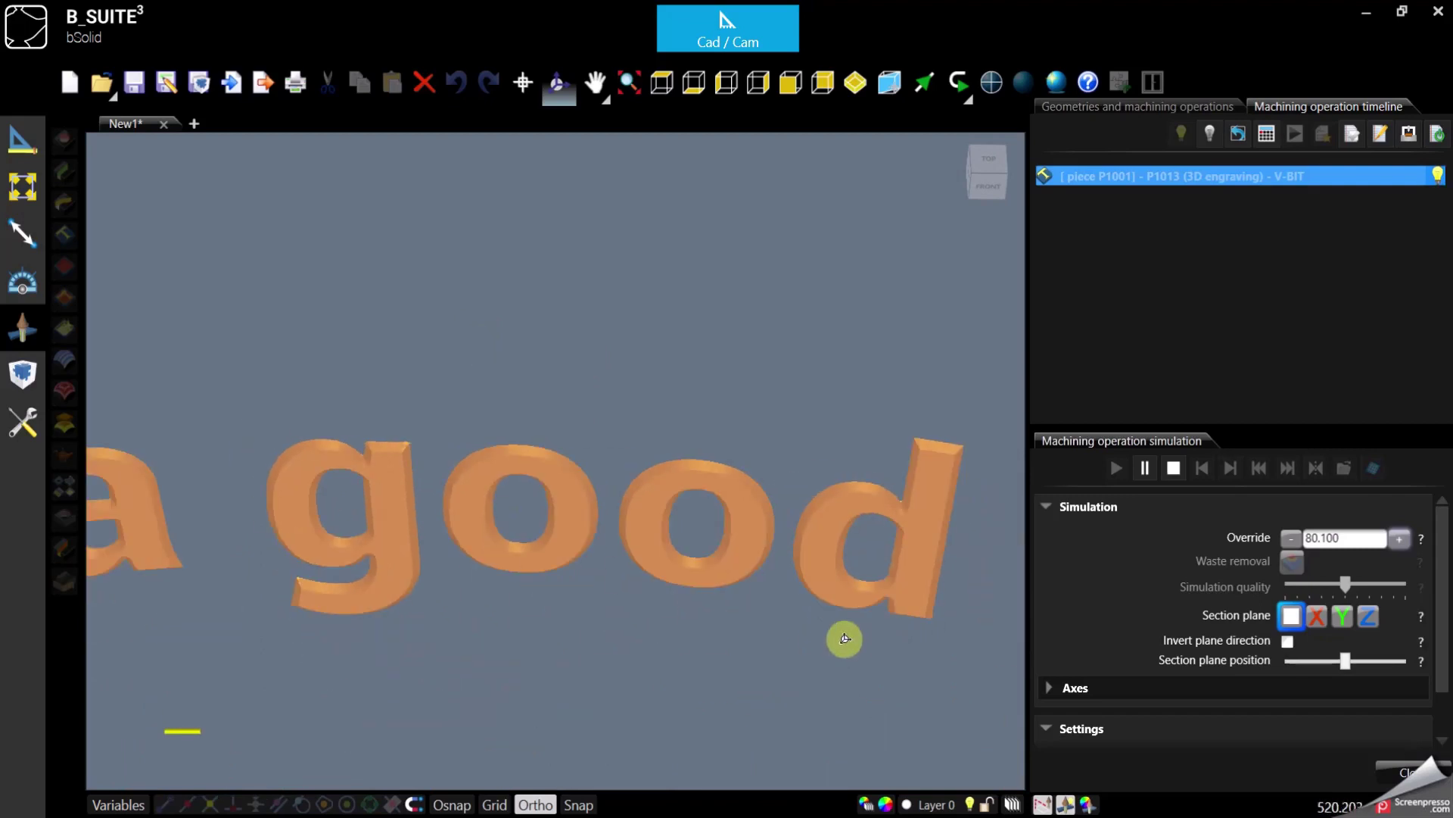
pyautogui.scroll(6, 923, 535)
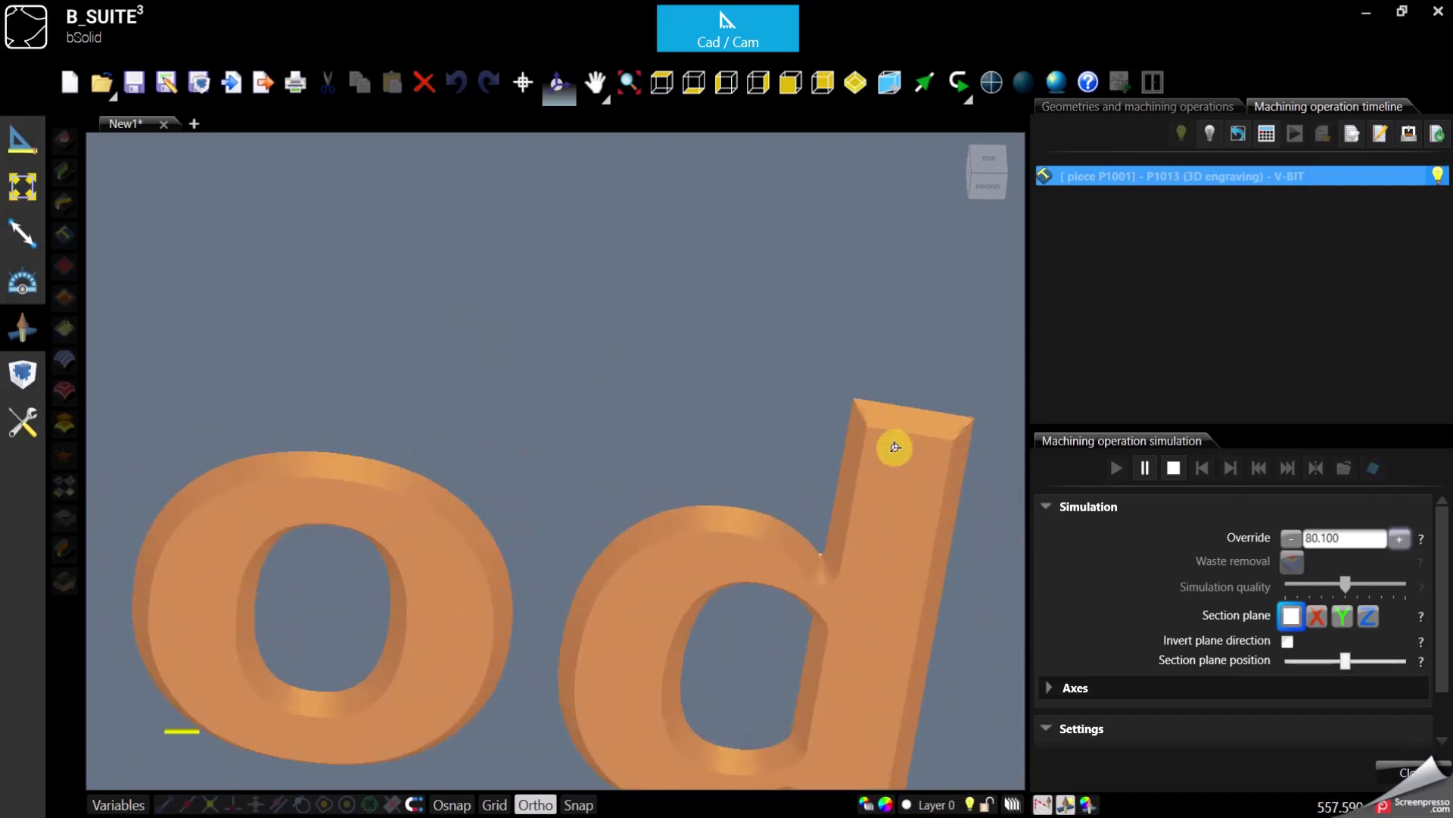
pyautogui.scroll(-6, 542, 333)
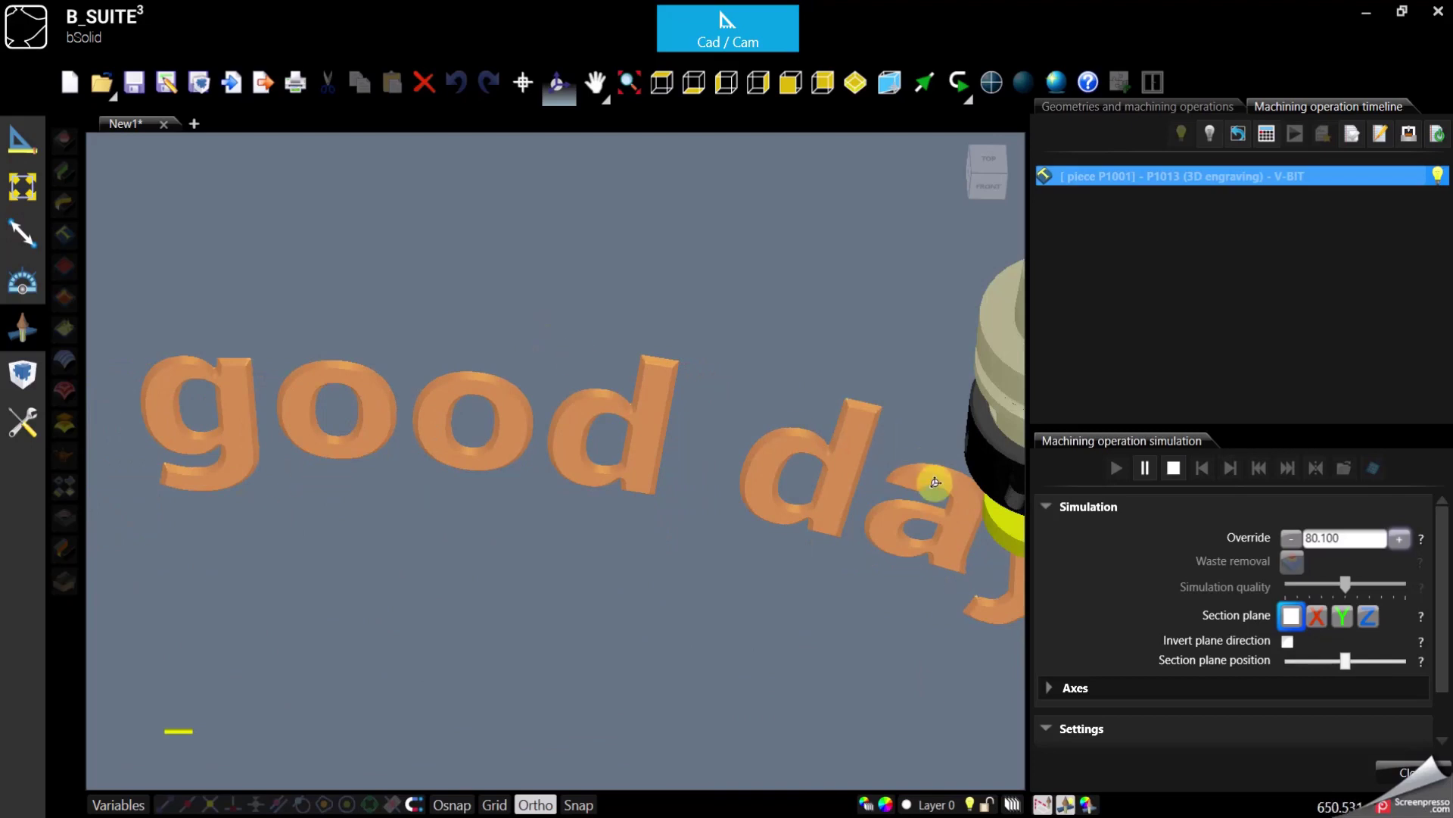
pyautogui.scroll(-3, 655, 433)
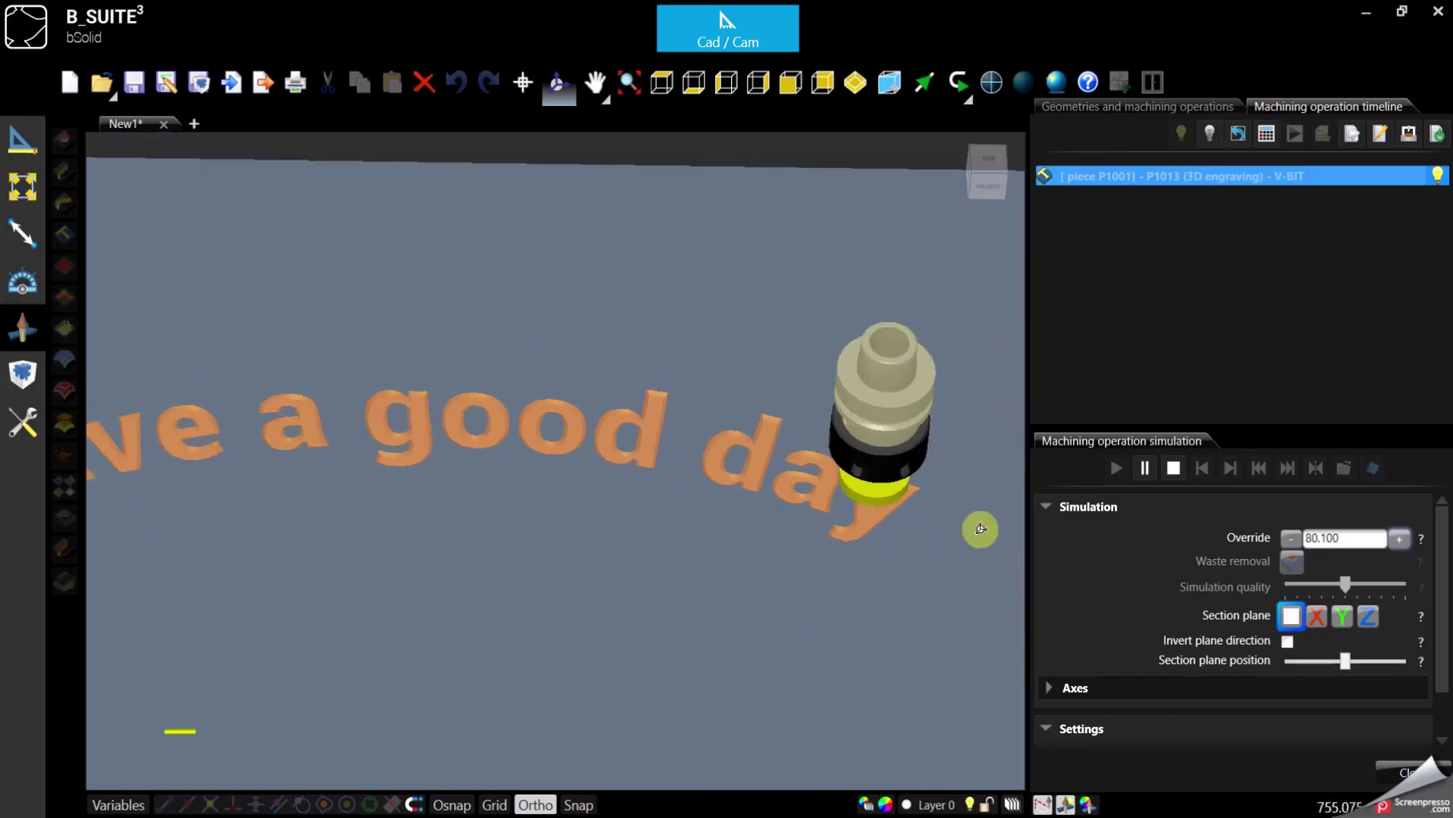
pyautogui.moveTo(867, 538); pyautogui.dragTo(804, 504, button='middle')
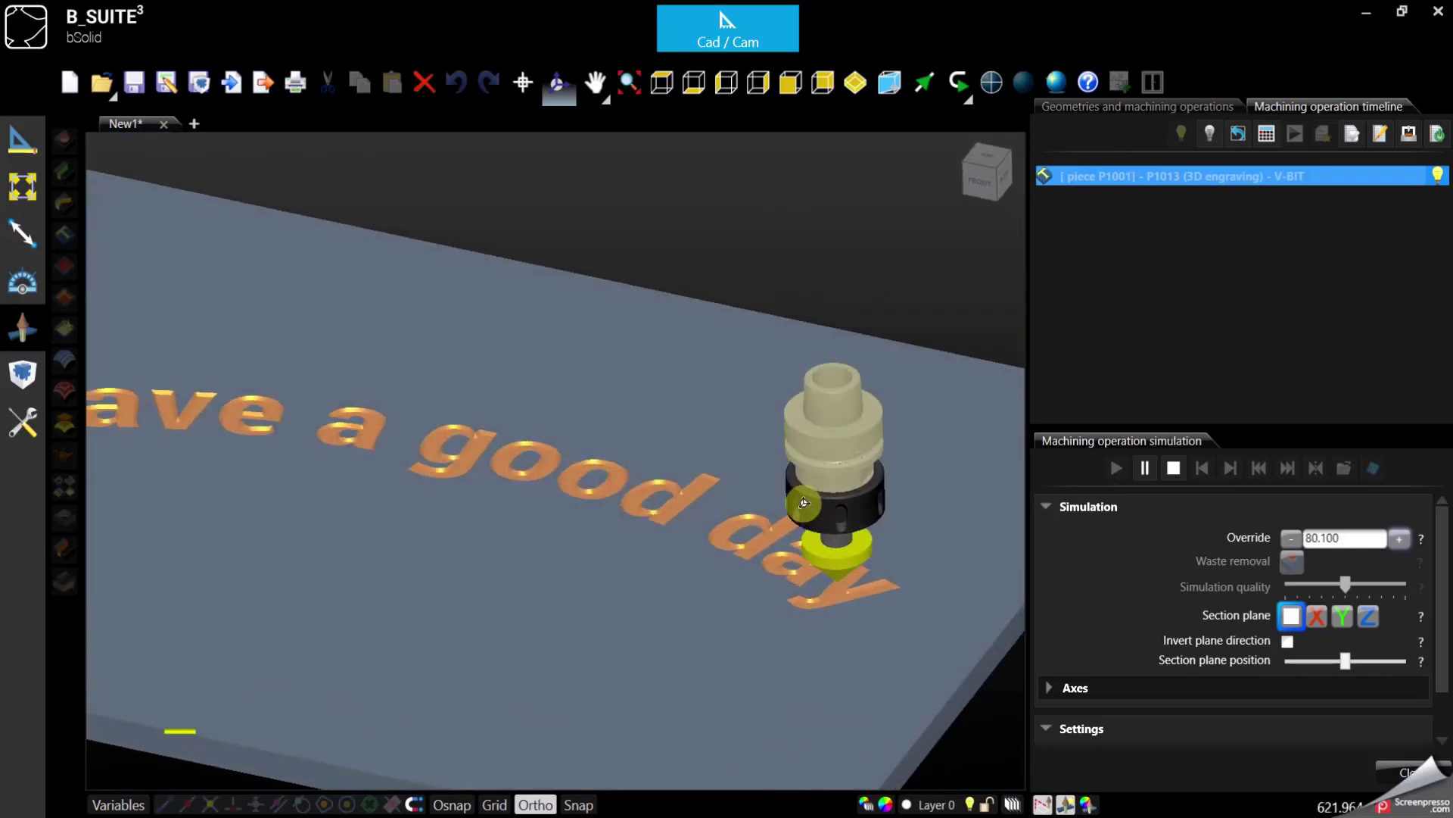
# Check the whole engraved text in isometric views, stop the machining simulation and close it
pyautogui.click(867, 91)
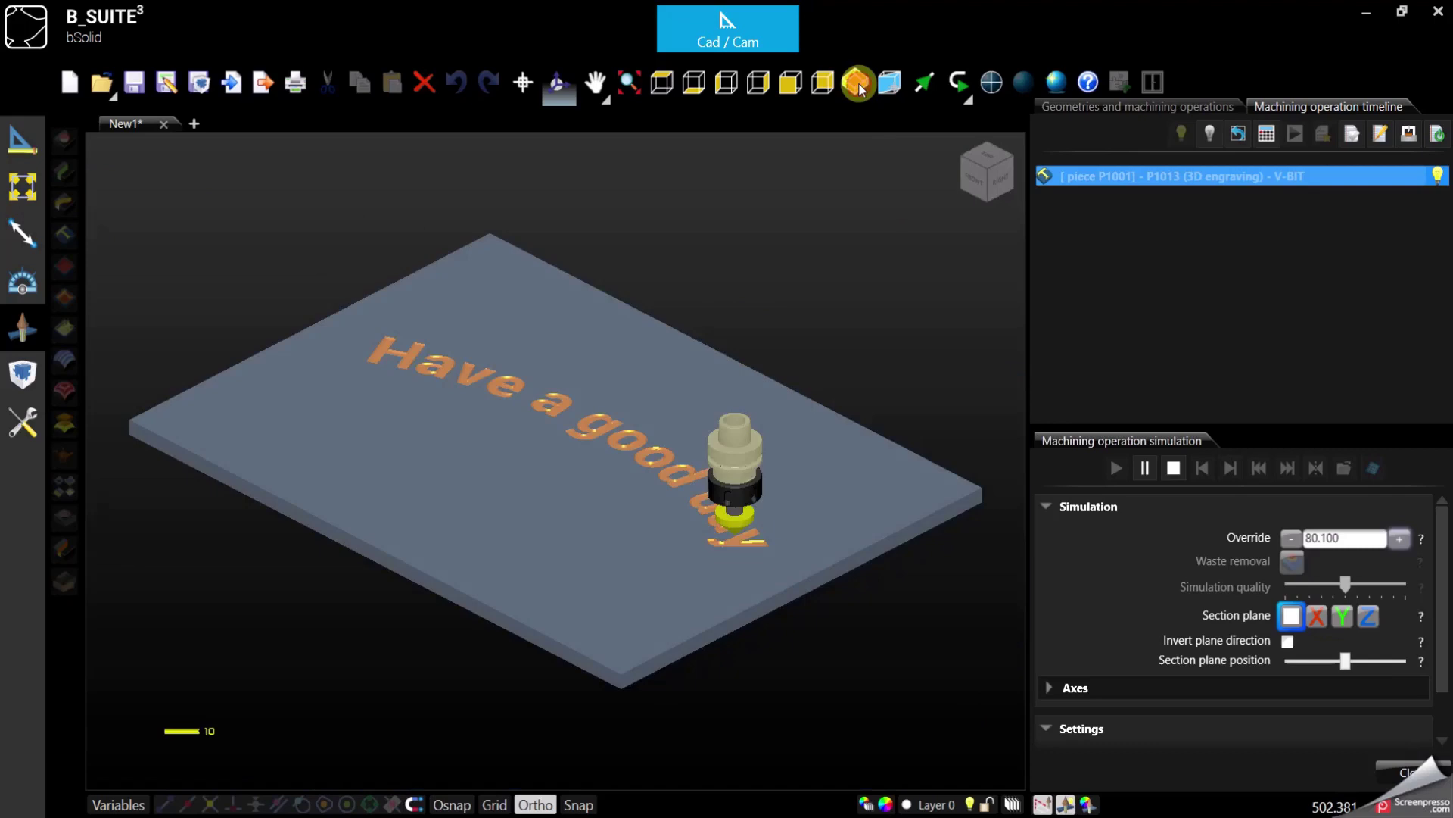
pyautogui.click(964, 157)
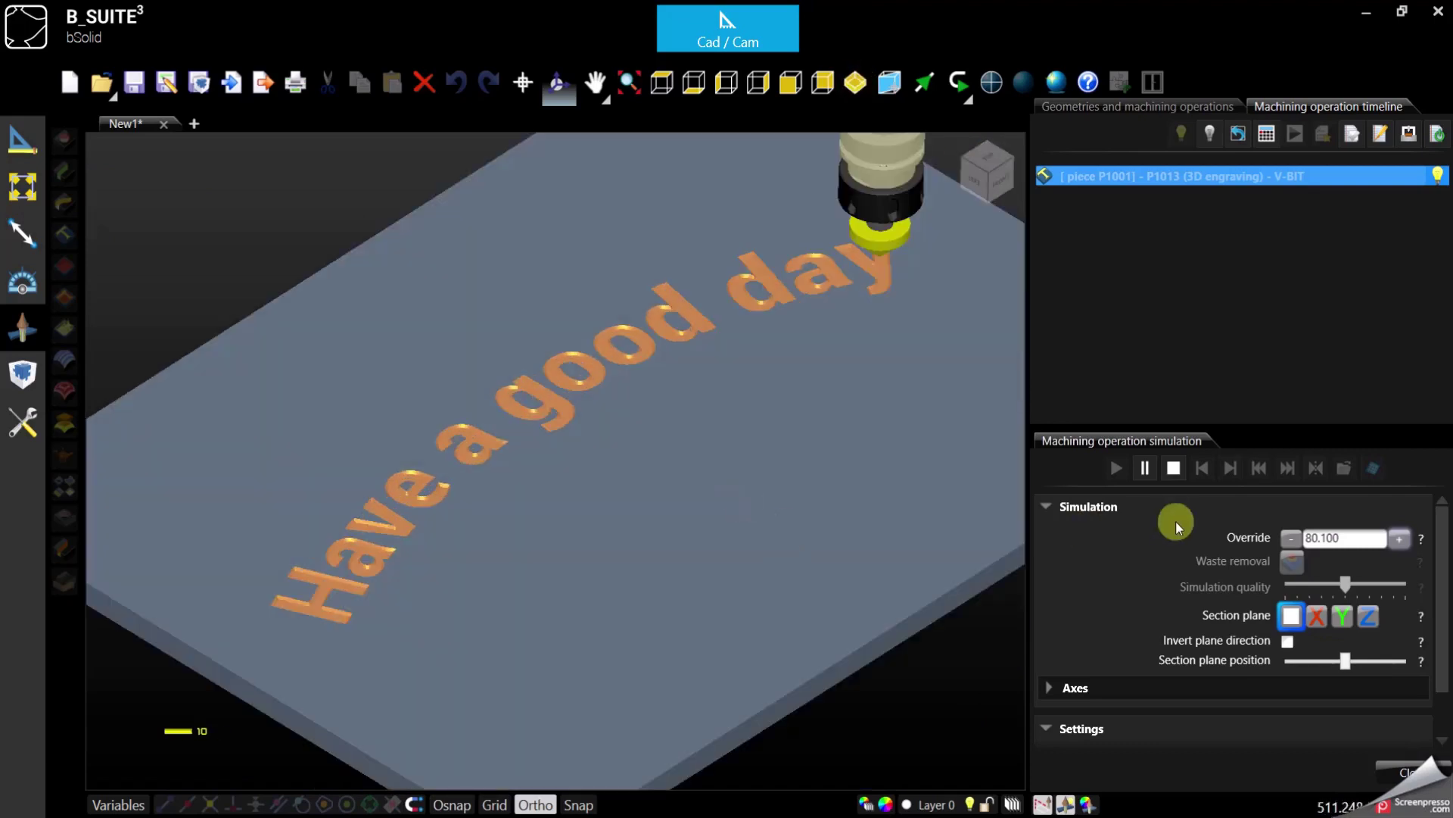
pyautogui.click(1174, 468)
pyautogui.click(1397, 772)
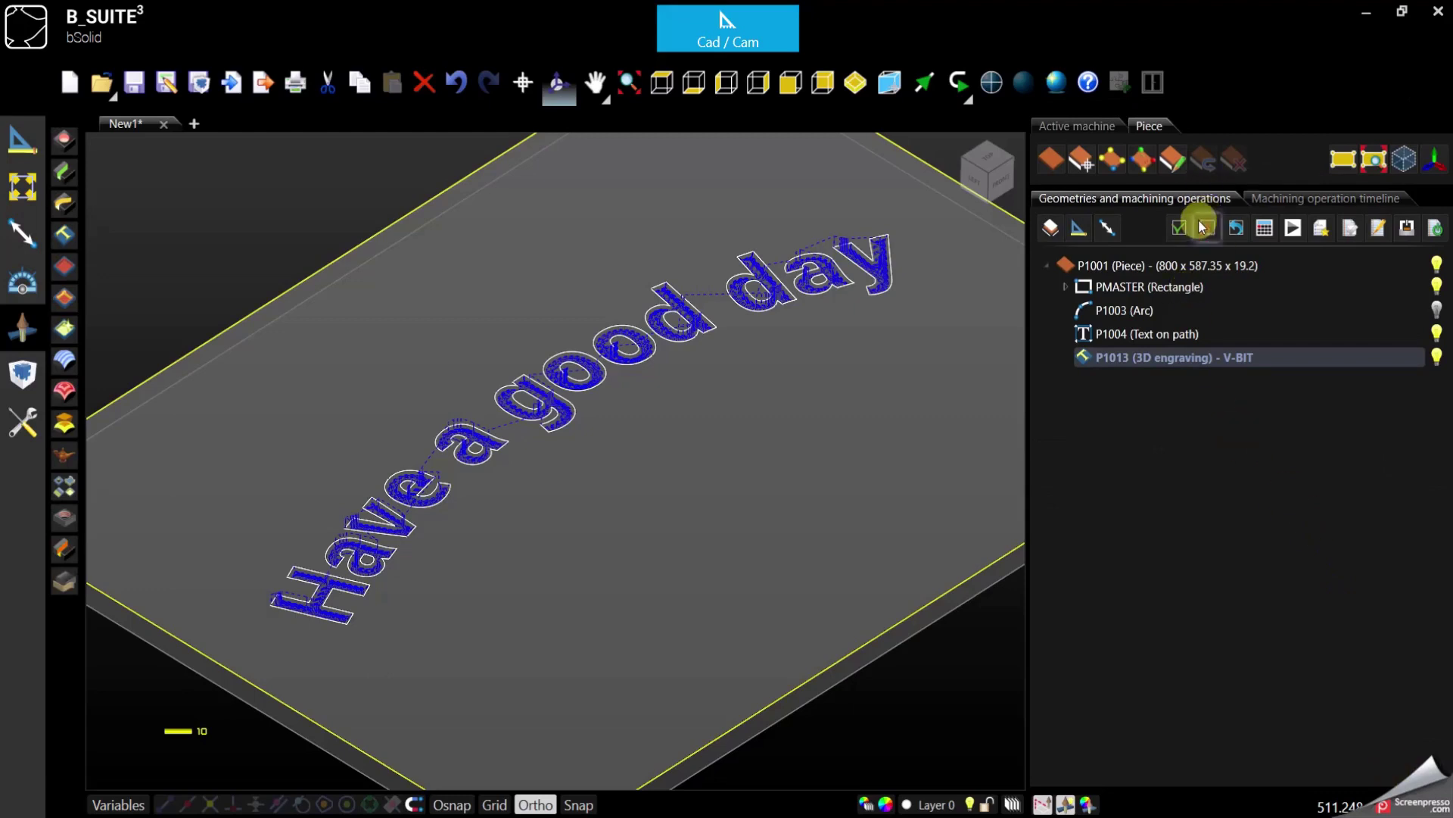
# Reopen the V-BIT 3D engraving and set its type of hood positioning to By distance from piece in the additional machining data
pyautogui.doubleClick(1075, 359)
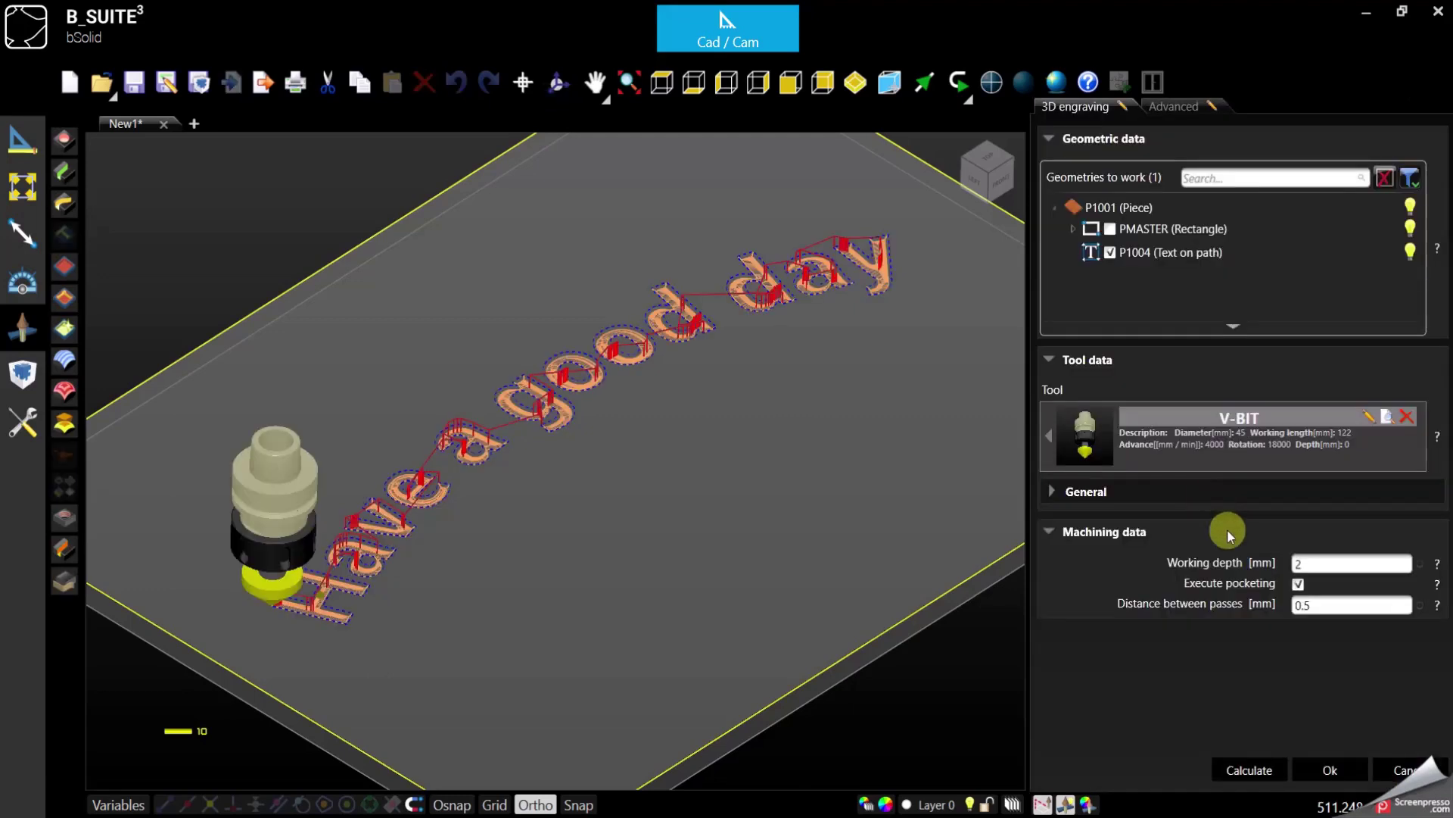
pyautogui.click(1178, 107)
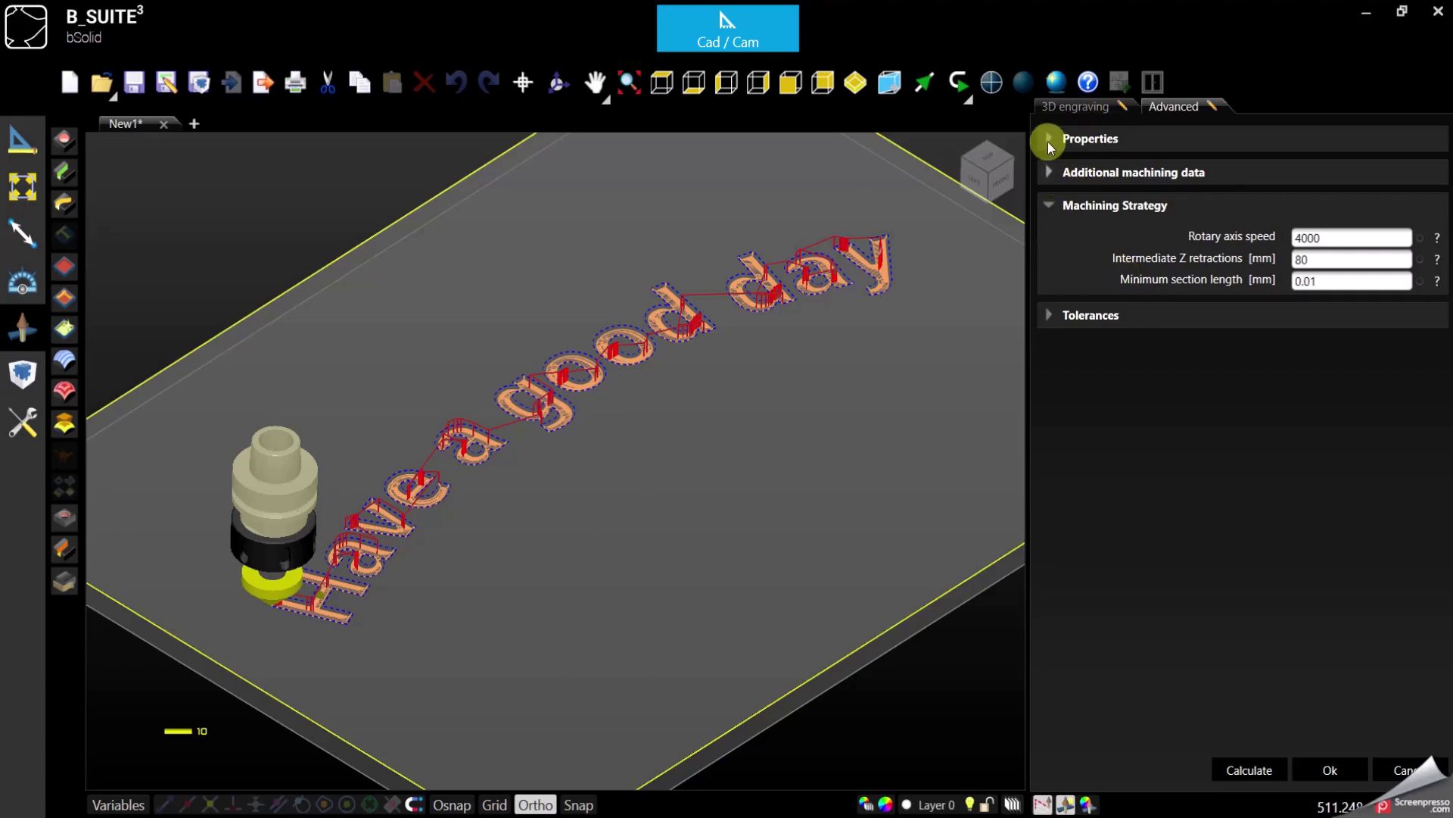
pyautogui.click(1050, 174)
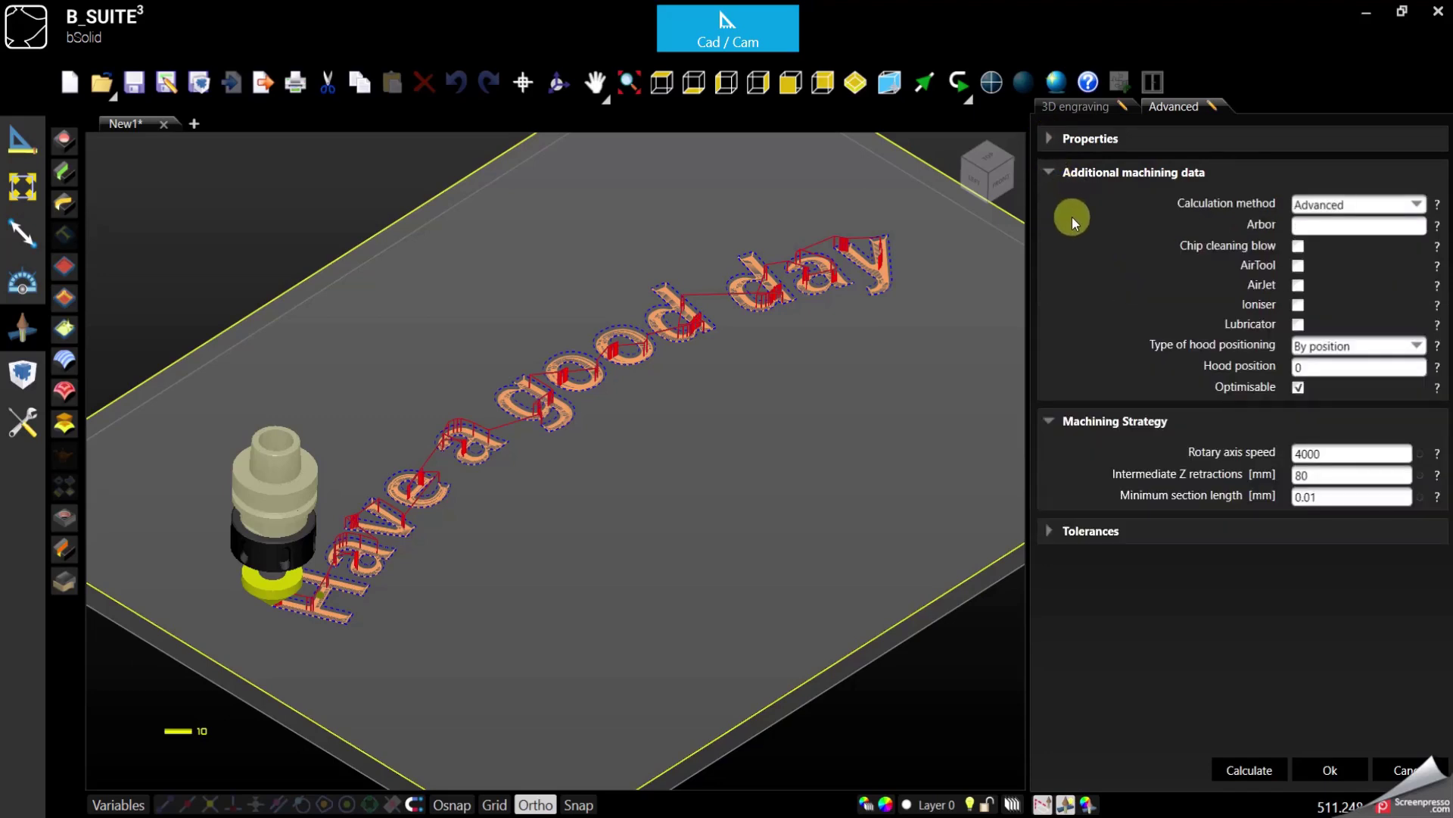
pyautogui.click(1299, 367)
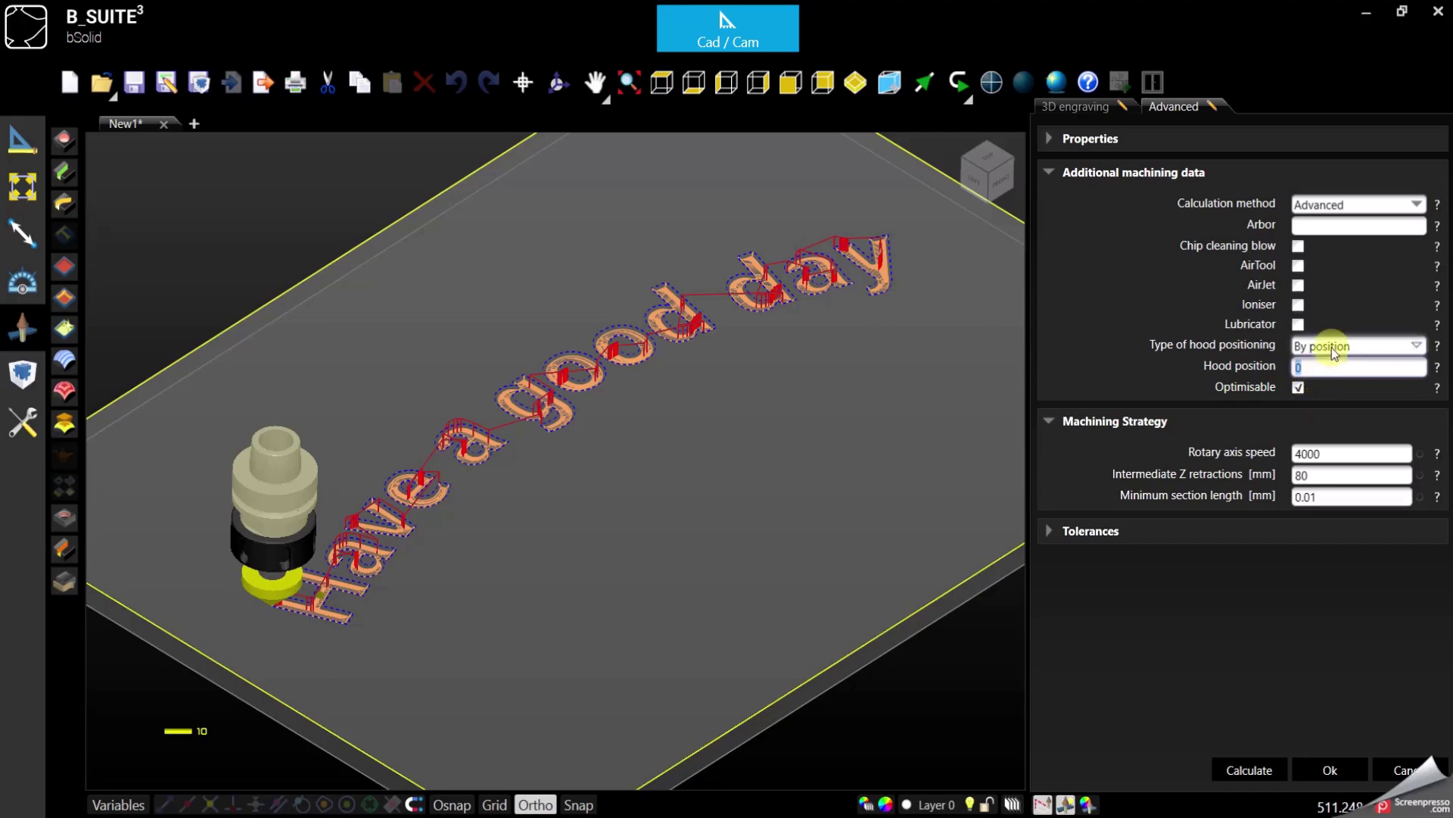
pyautogui.click(1333, 347)
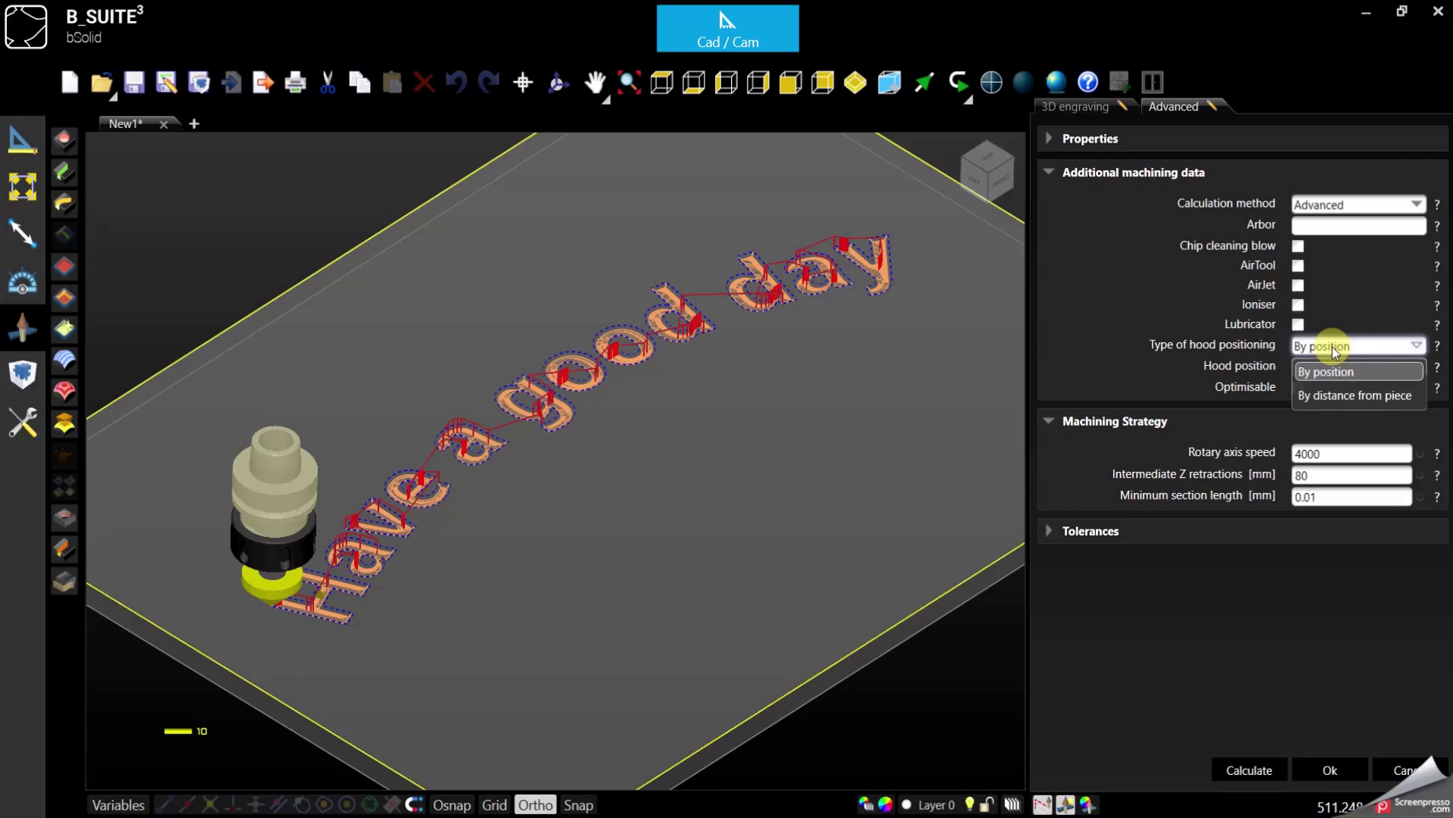
pyautogui.click(1349, 397)
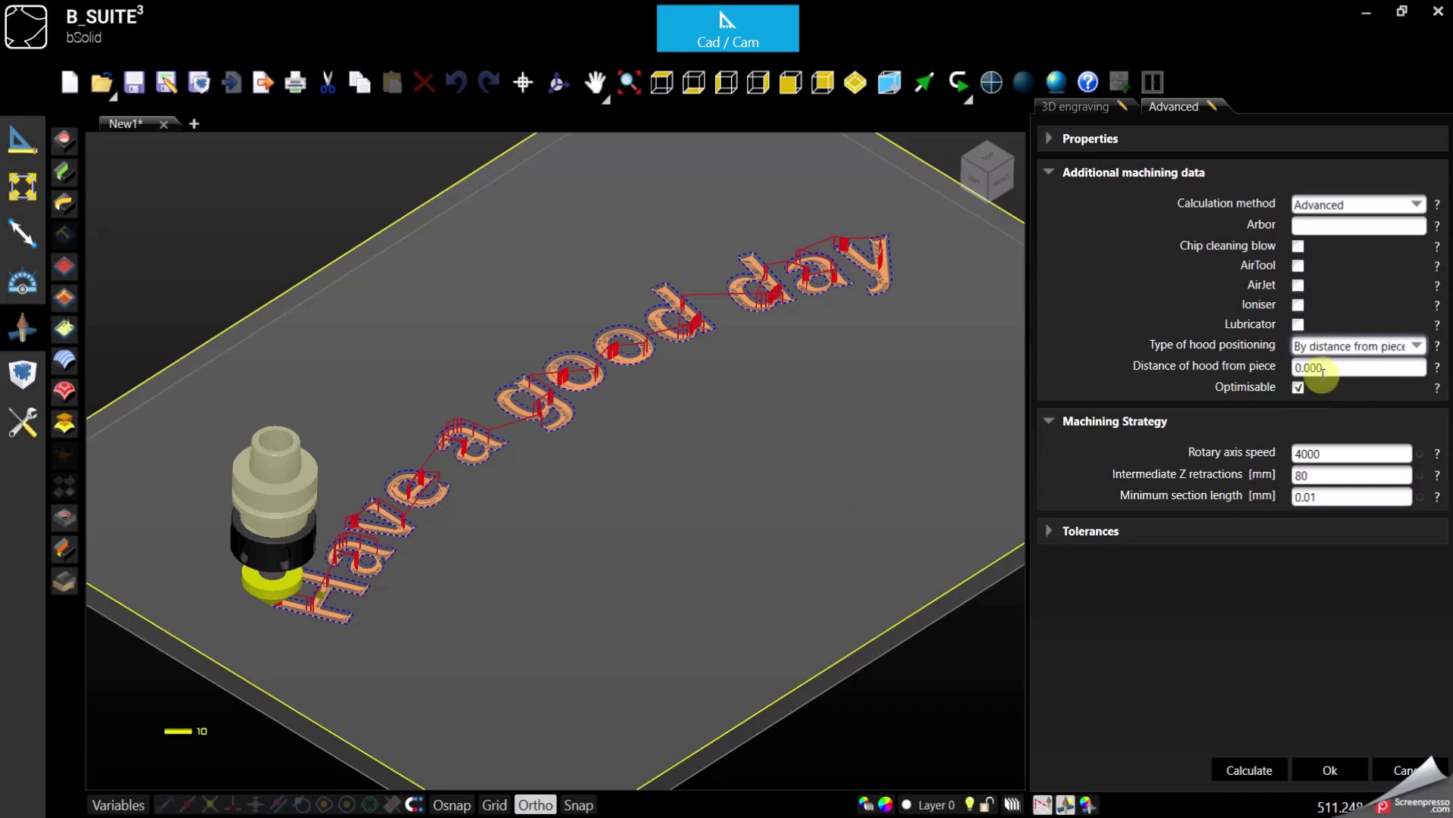
# Set the distance of hood from piece to 2, confirm the 3D engraving and deselect it
pyautogui.click(1346, 368)
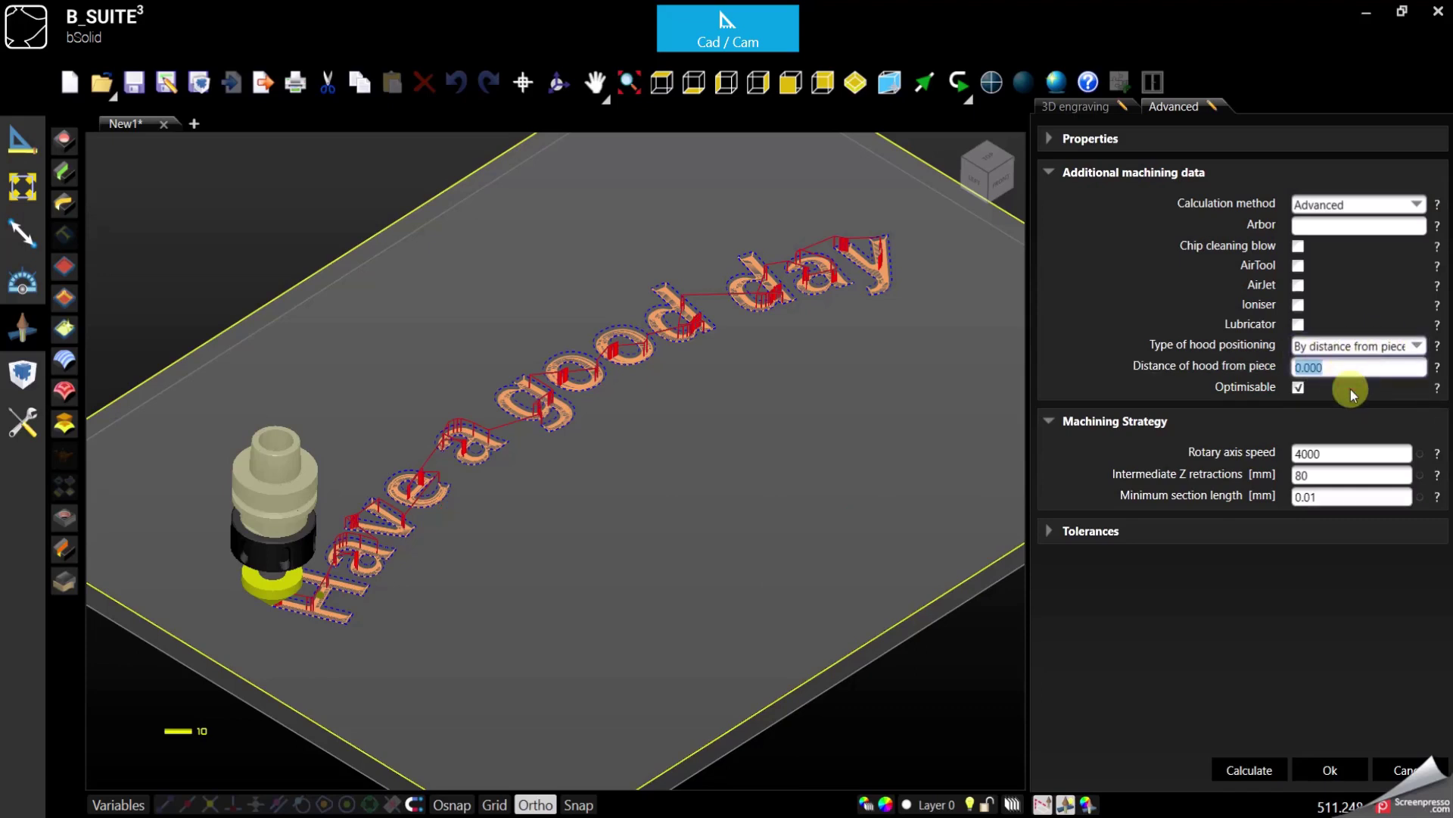
pyautogui.write('2')
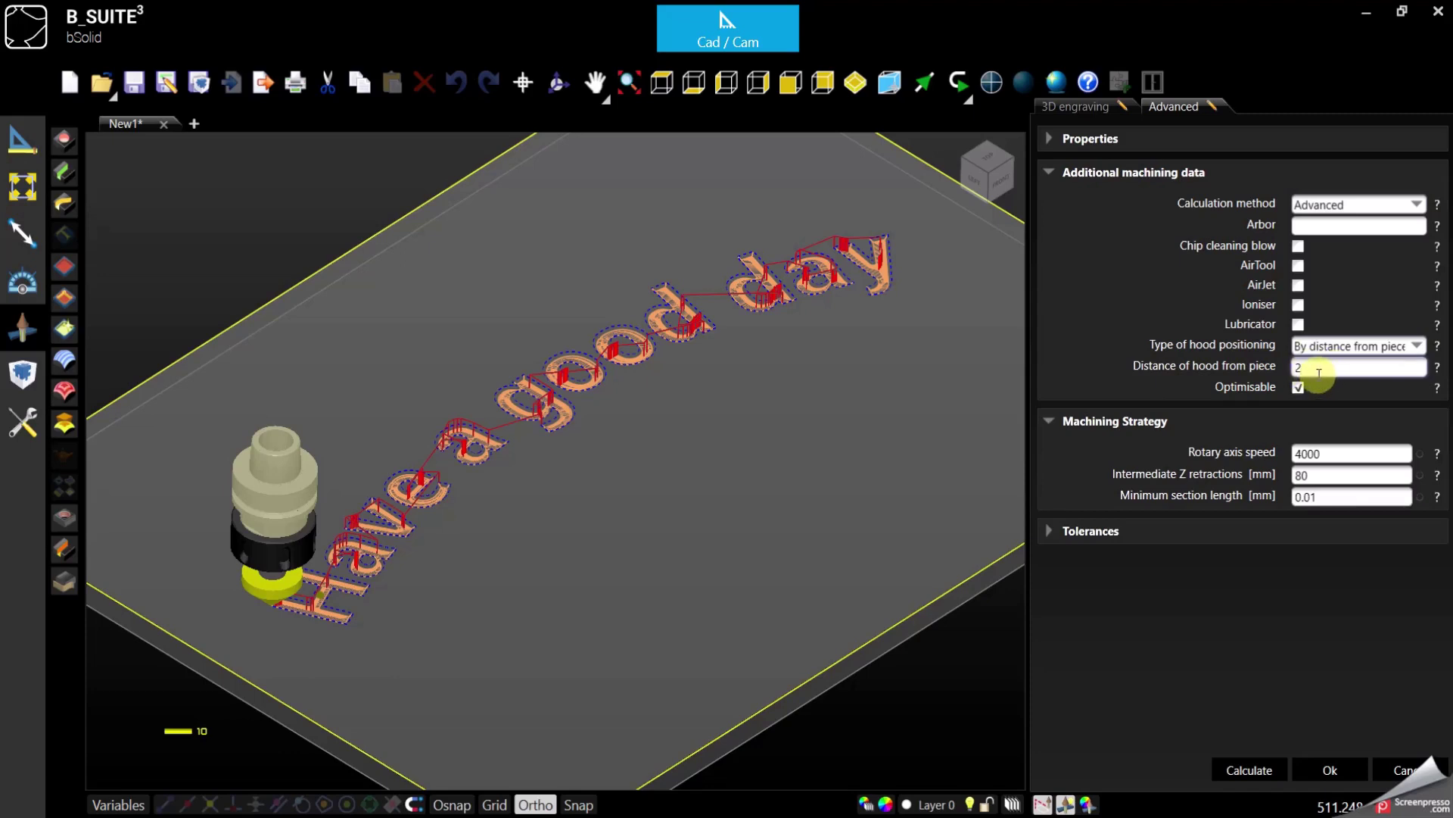
pyautogui.click(1332, 769)
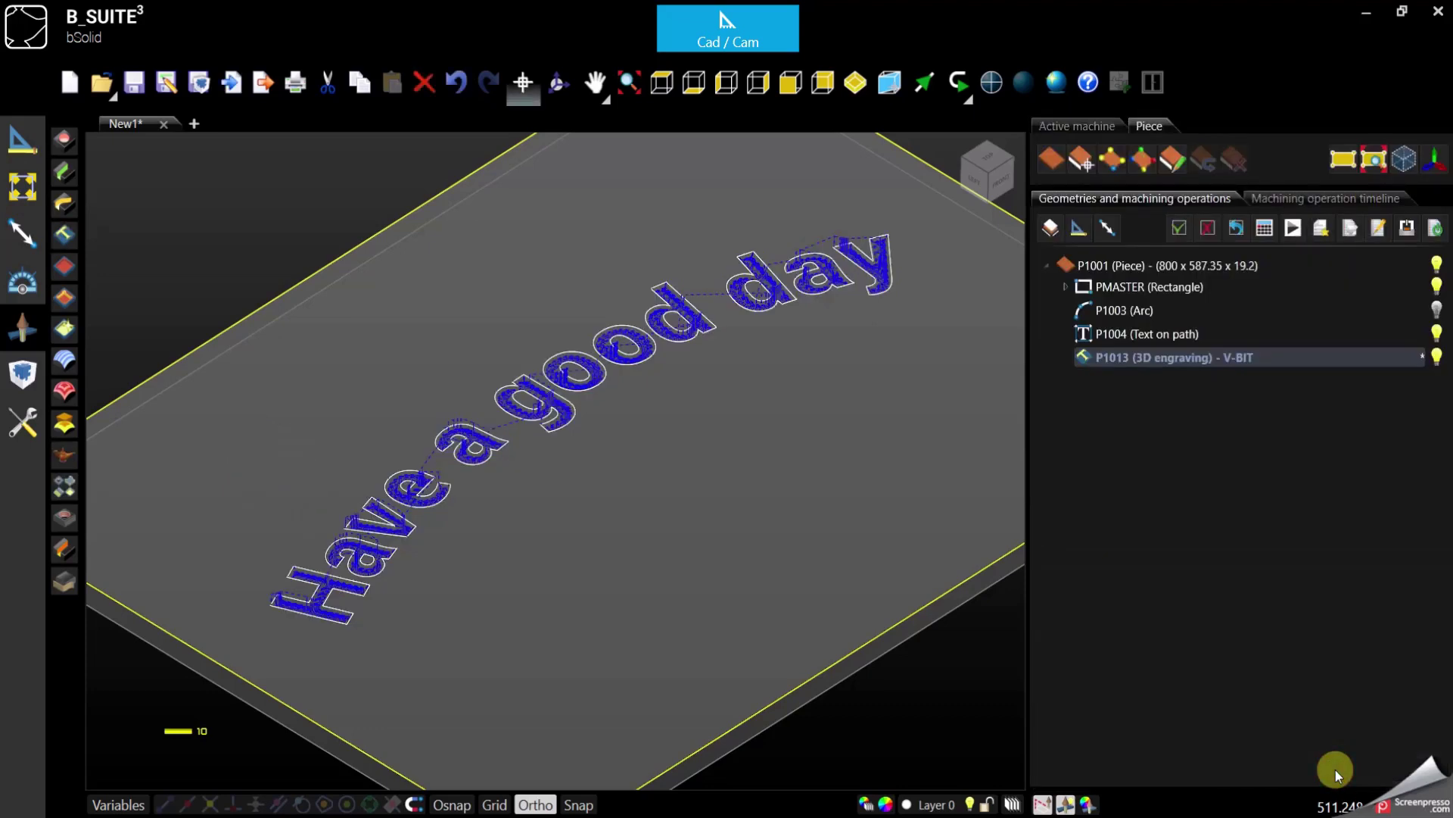
pyautogui.click(941, 360)
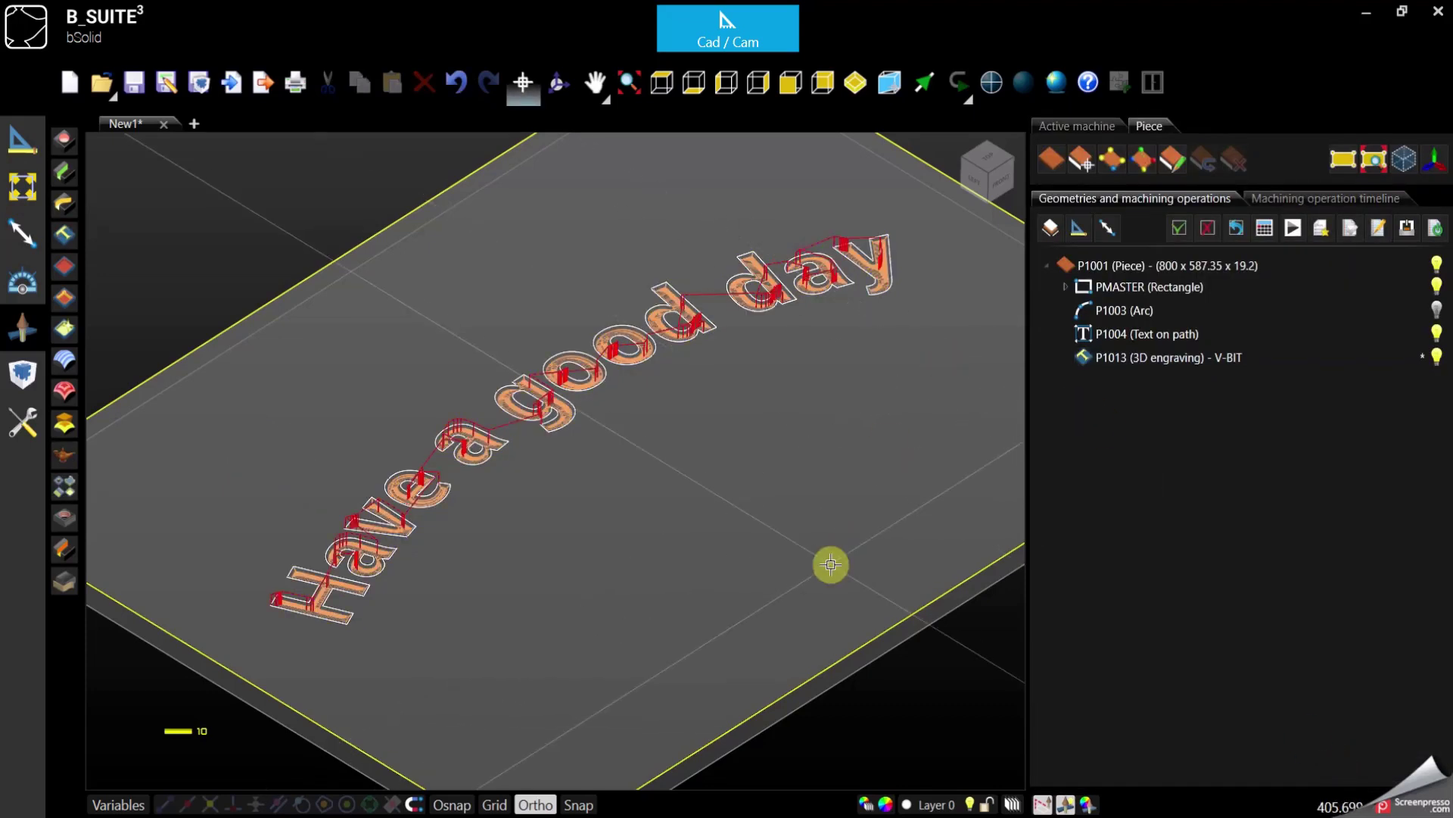